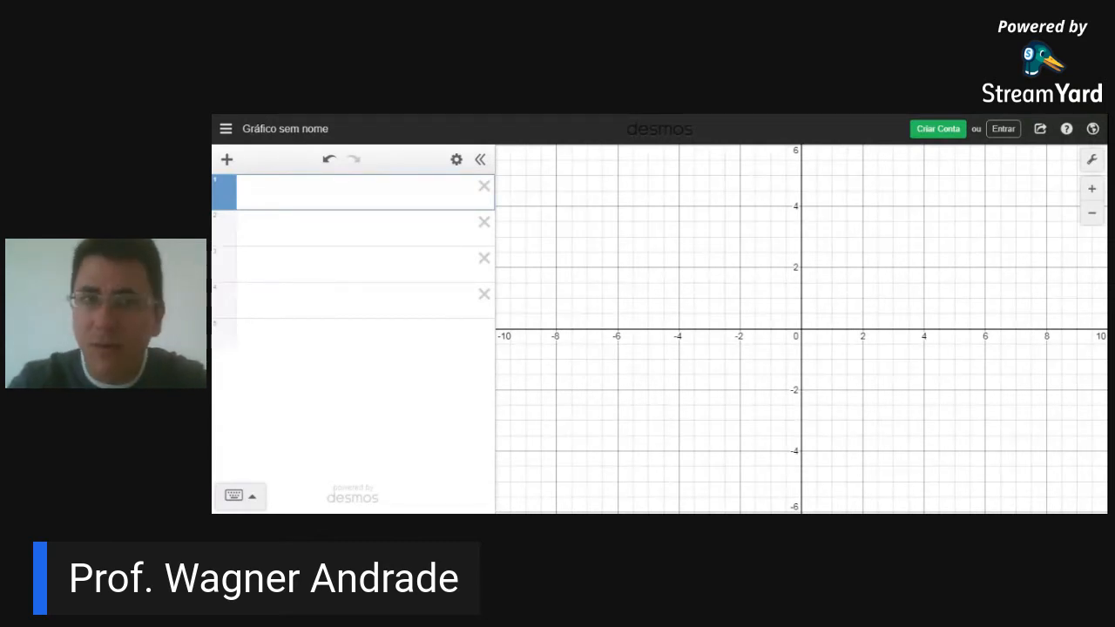
# Step: Graph the function y = 2x in the first expression line
pyautogui.write('y = ')
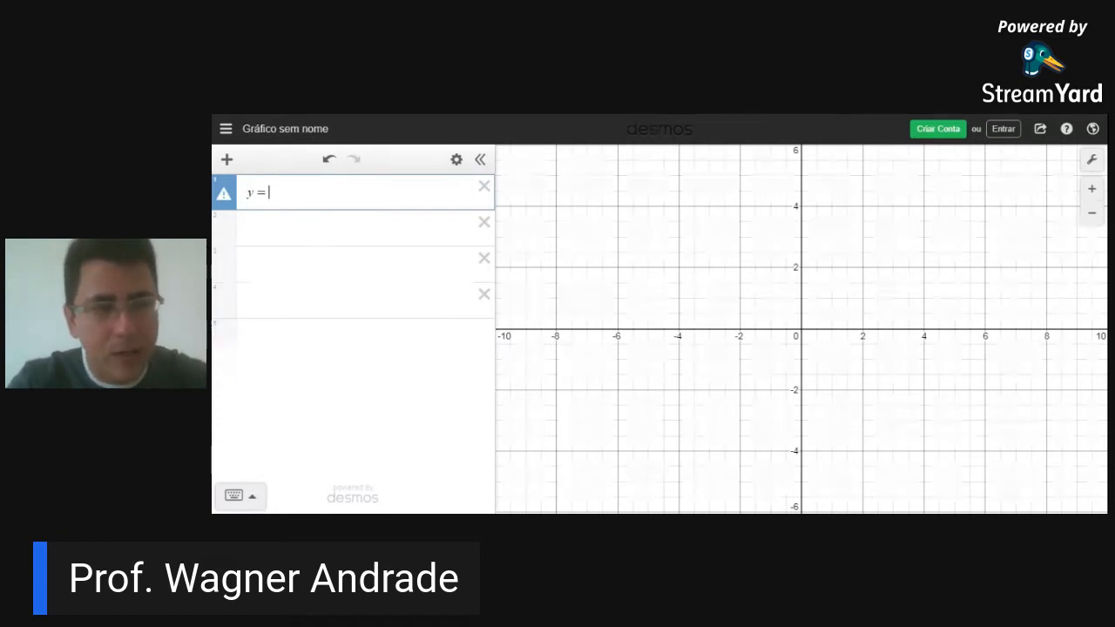
pyautogui.write('2')
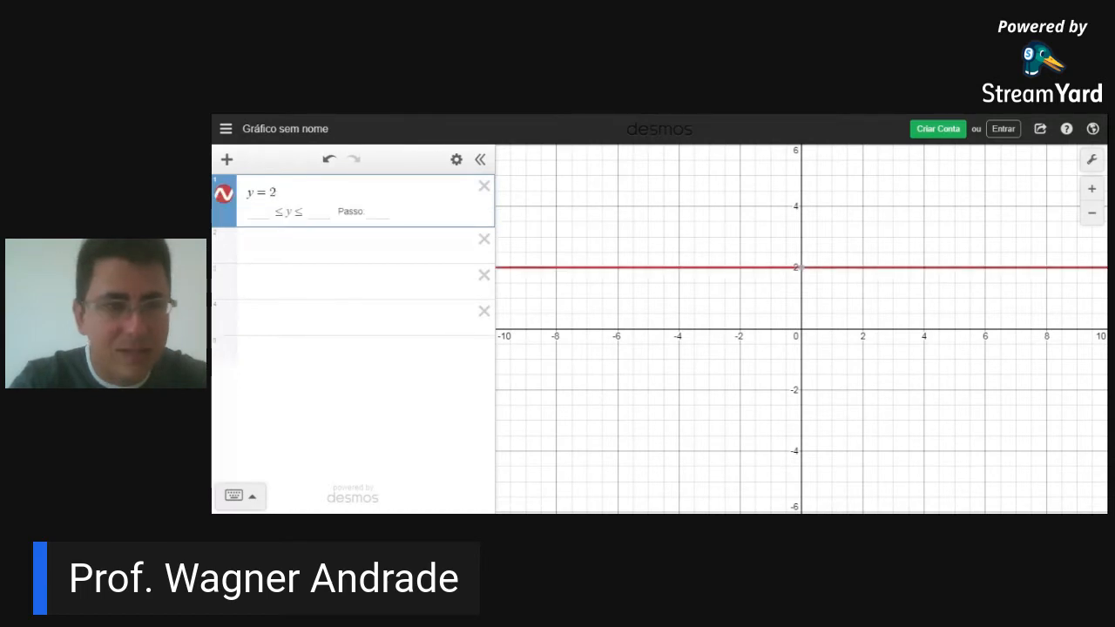
pyautogui.write('x')
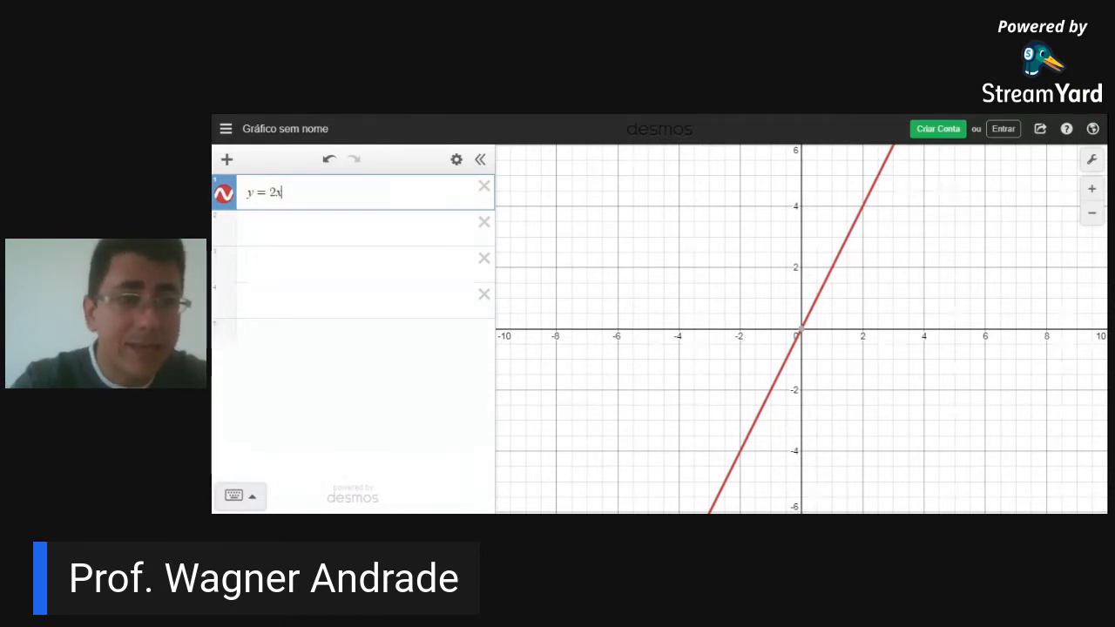
# Step: Change the first expression to y = ax + b and add sliders for both a and b
pyautogui.press('BackSpace')
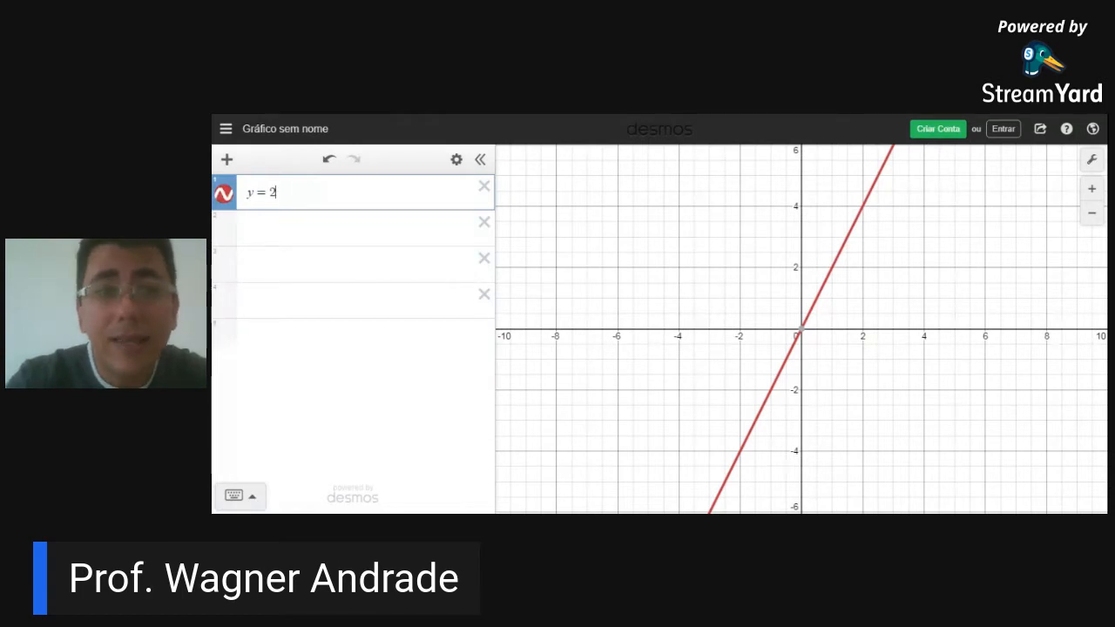
pyautogui.press('BackSpace')
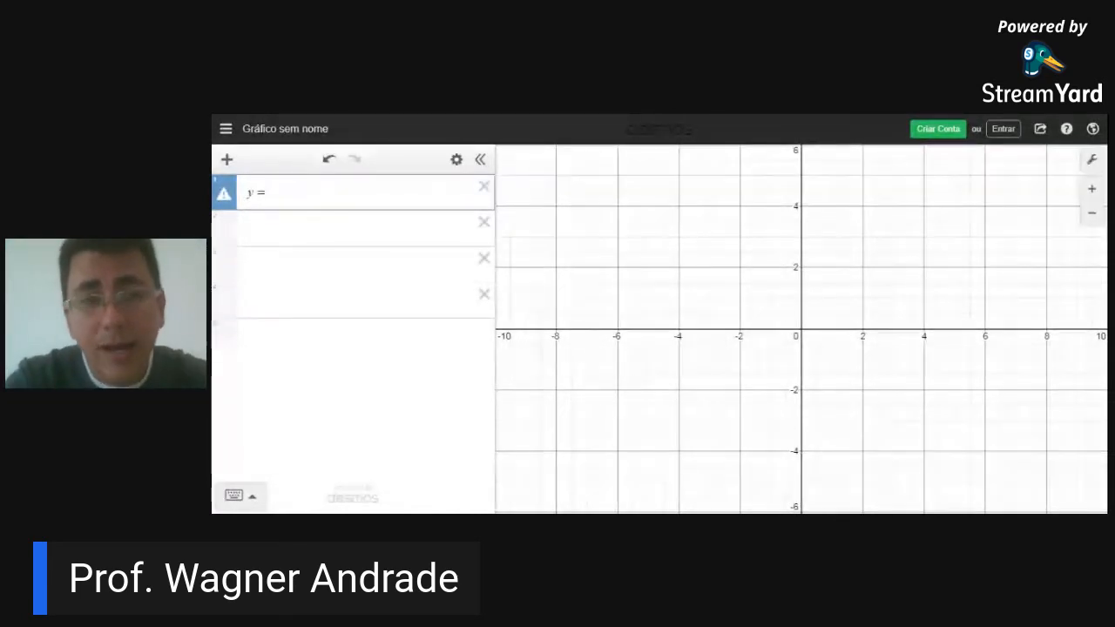
pyautogui.write('x')
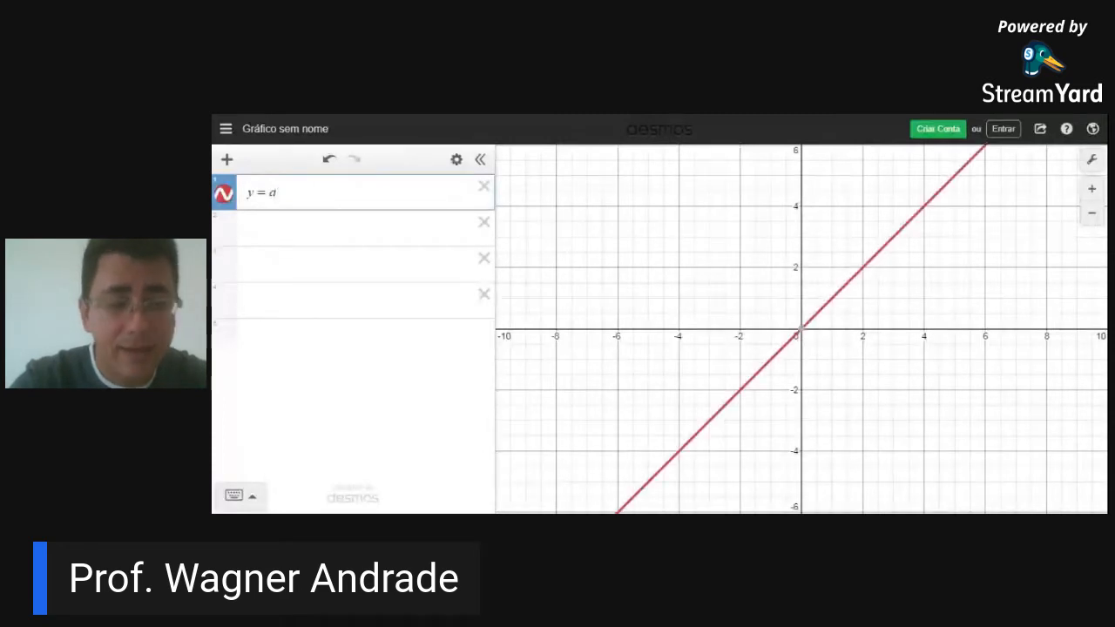
pyautogui.write('x+b')
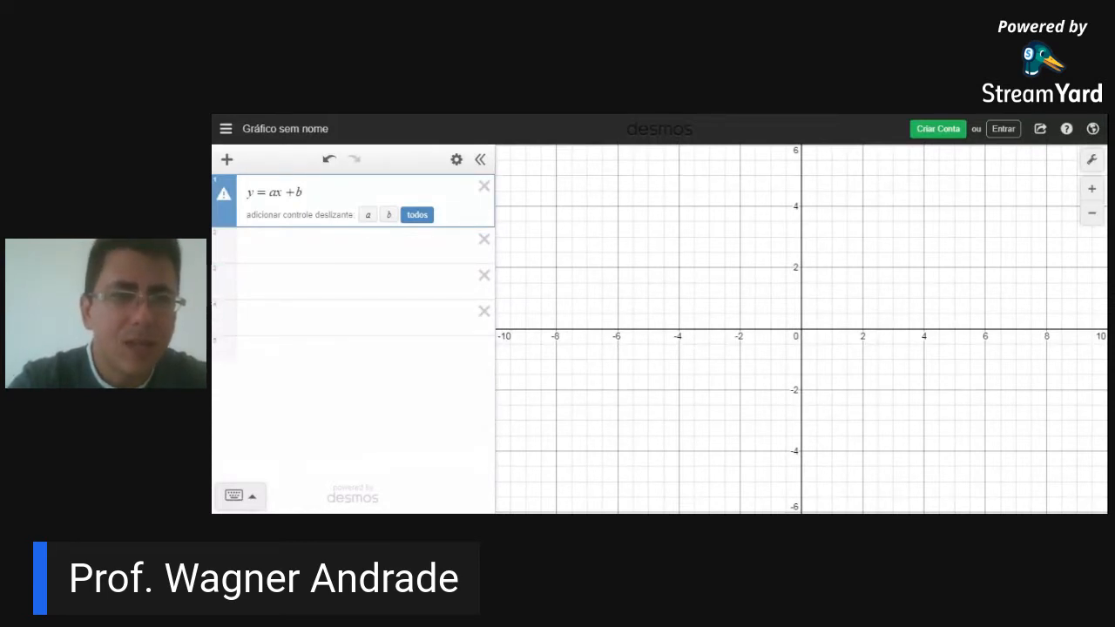
pyautogui.click(418, 216)
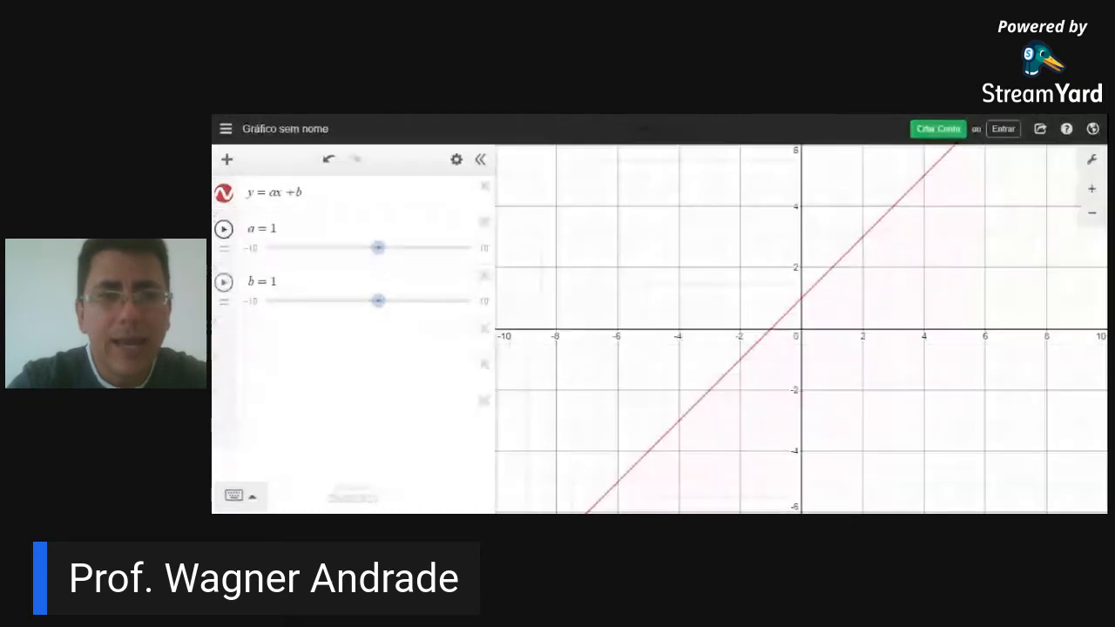
# Step: Animate the slope parameter a, pausing and resuming it several times, and stop it at 1.6
pyautogui.click(224, 229)
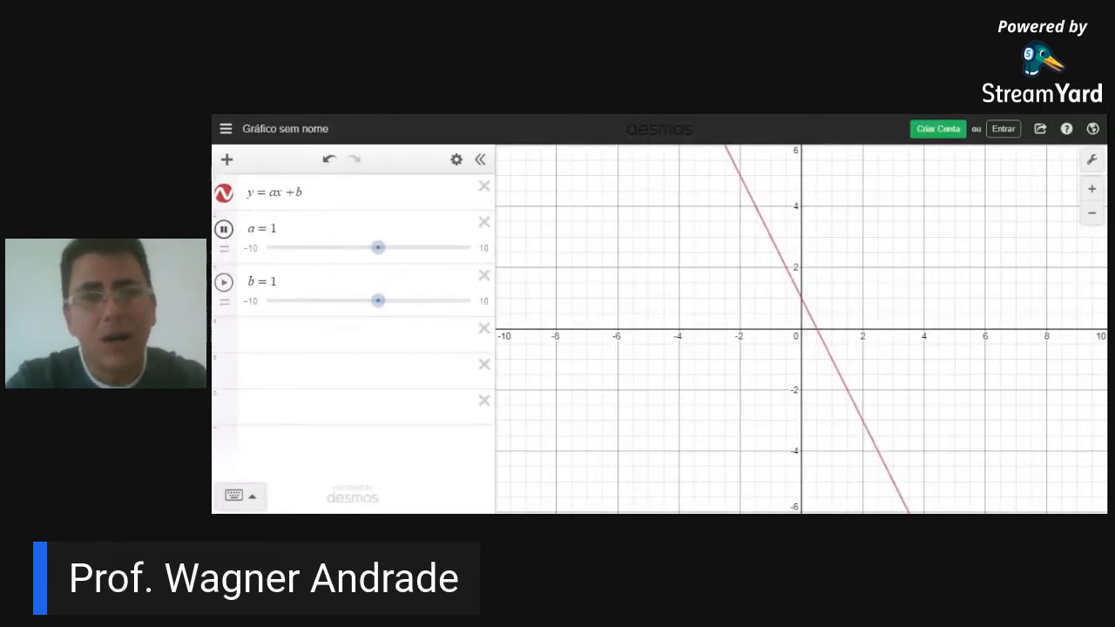
pyautogui.click(224, 229)
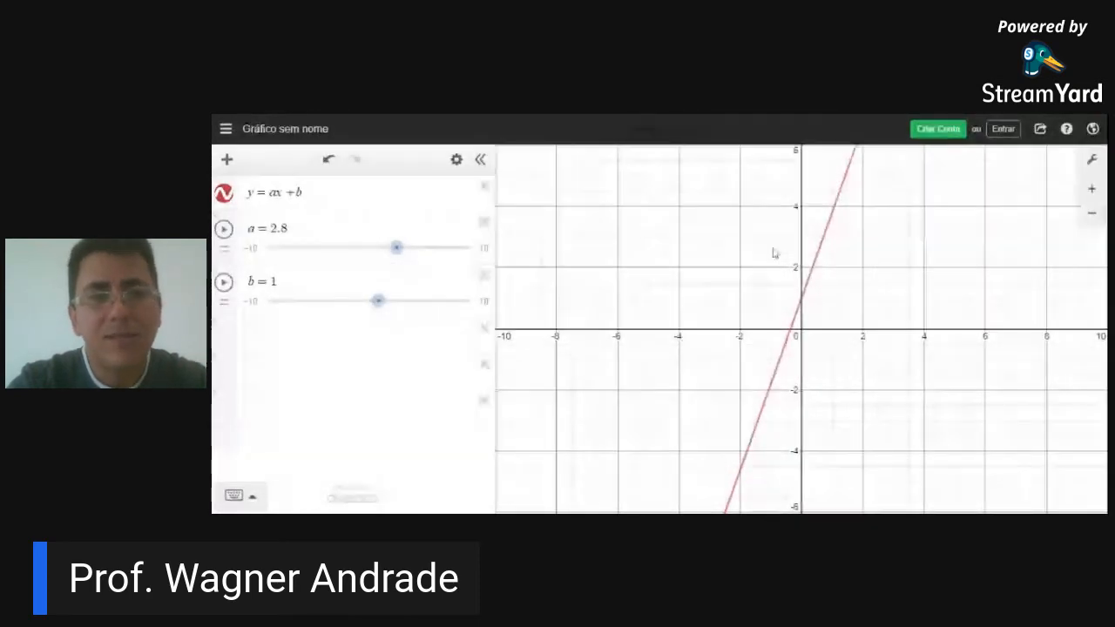
pyautogui.click(225, 229)
pyautogui.click(224, 229)
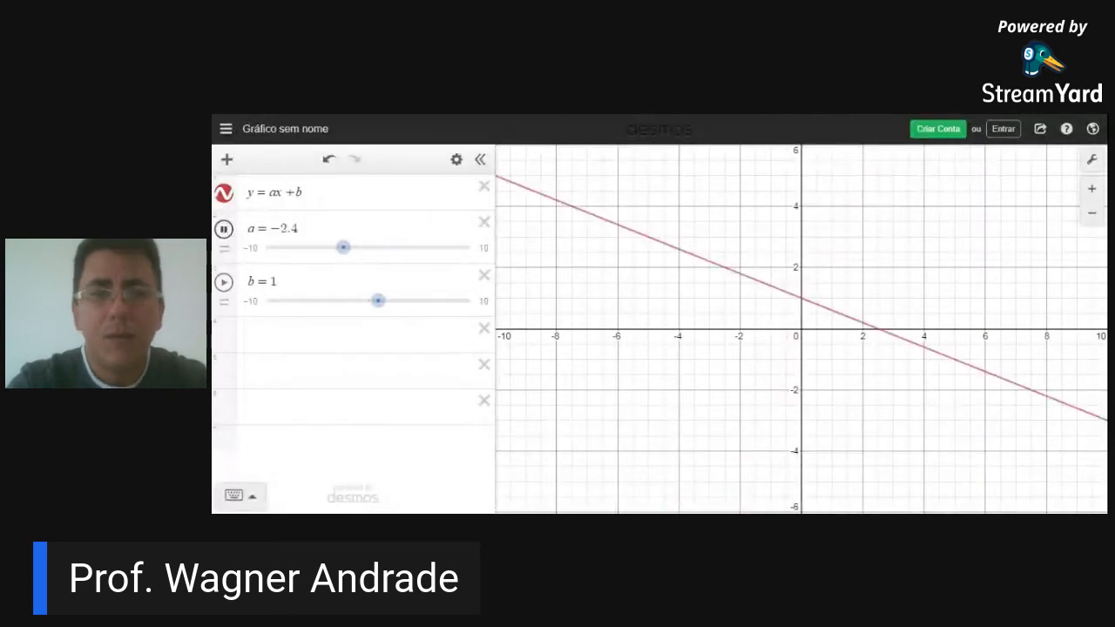
pyautogui.click(225, 229)
pyautogui.click(225, 232)
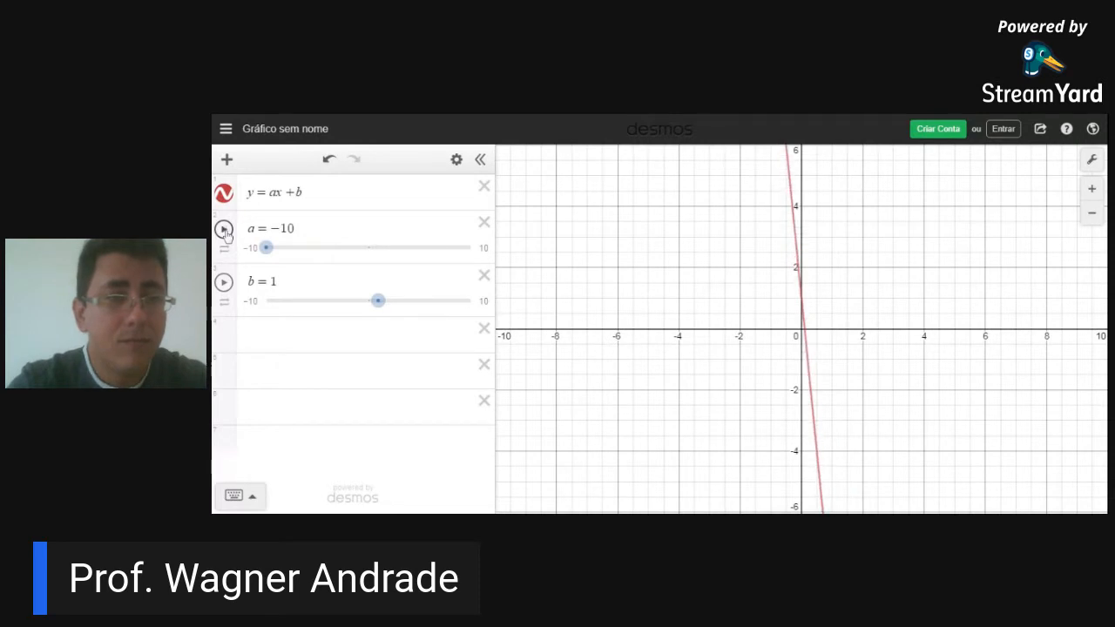
pyautogui.click(225, 231)
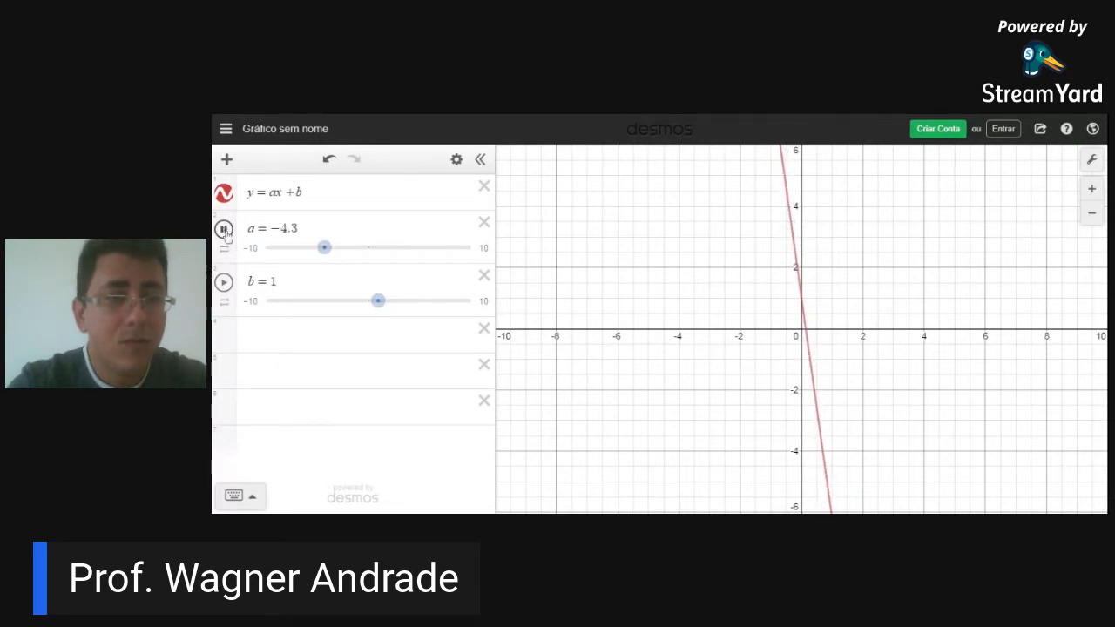
pyautogui.click(225, 231)
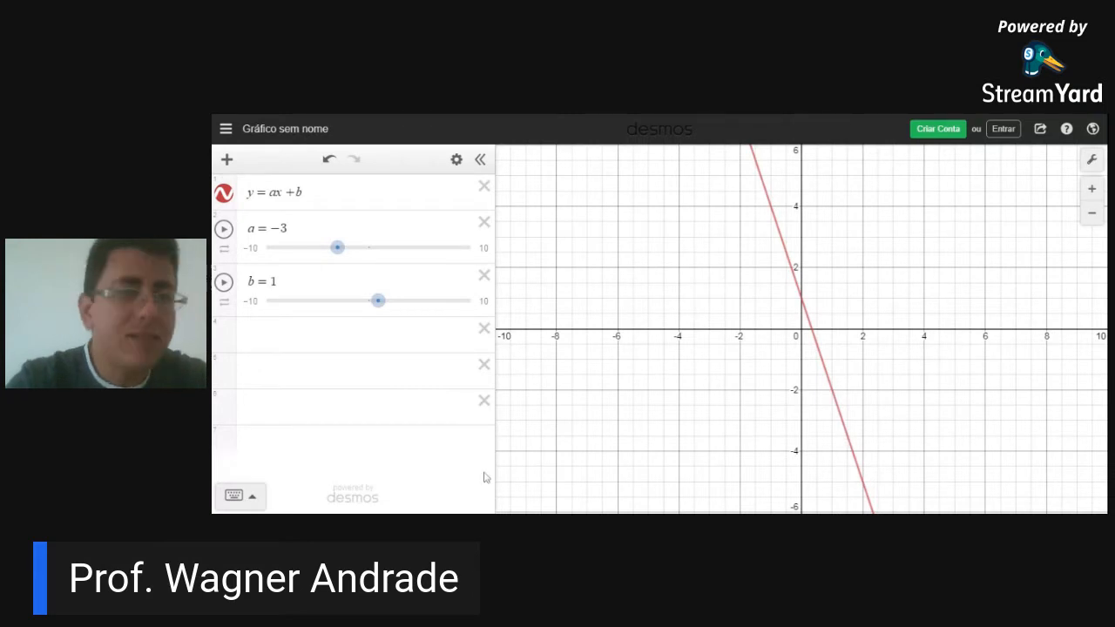
pyautogui.click(224, 230)
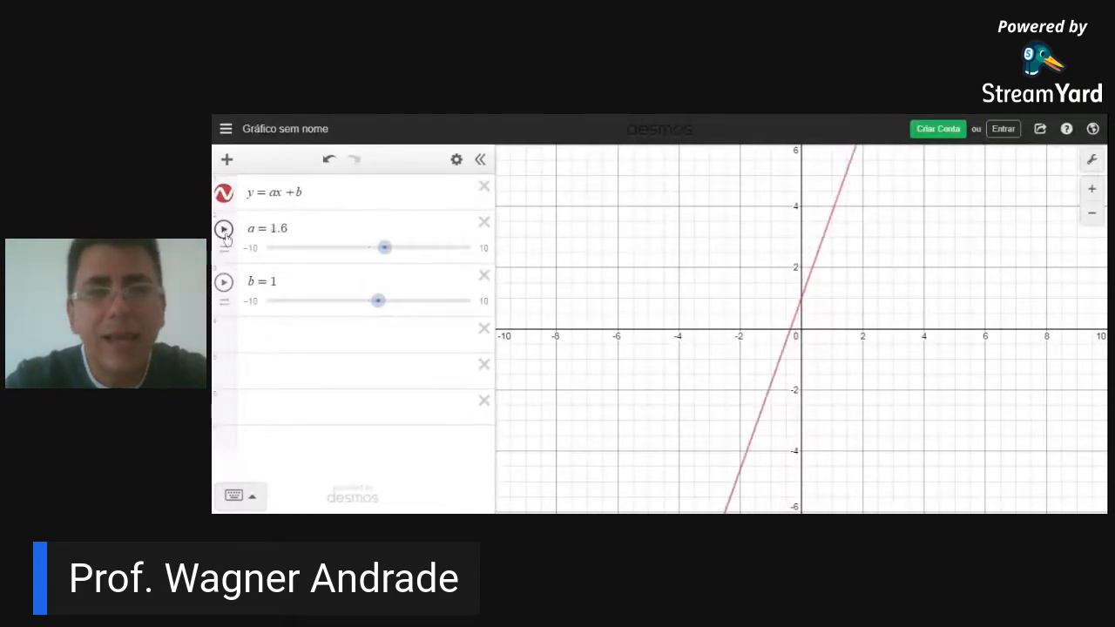
pyautogui.click(224, 230)
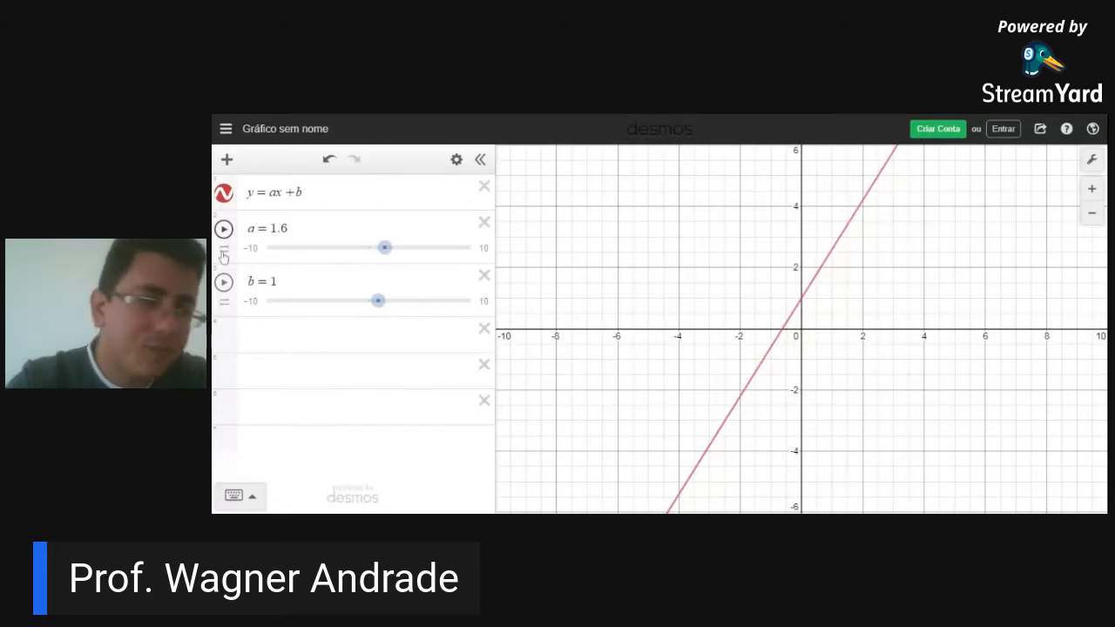
# Step: Animate the parameter b to shift the line up and down, and stop it at -6.3
pyautogui.click(224, 283)
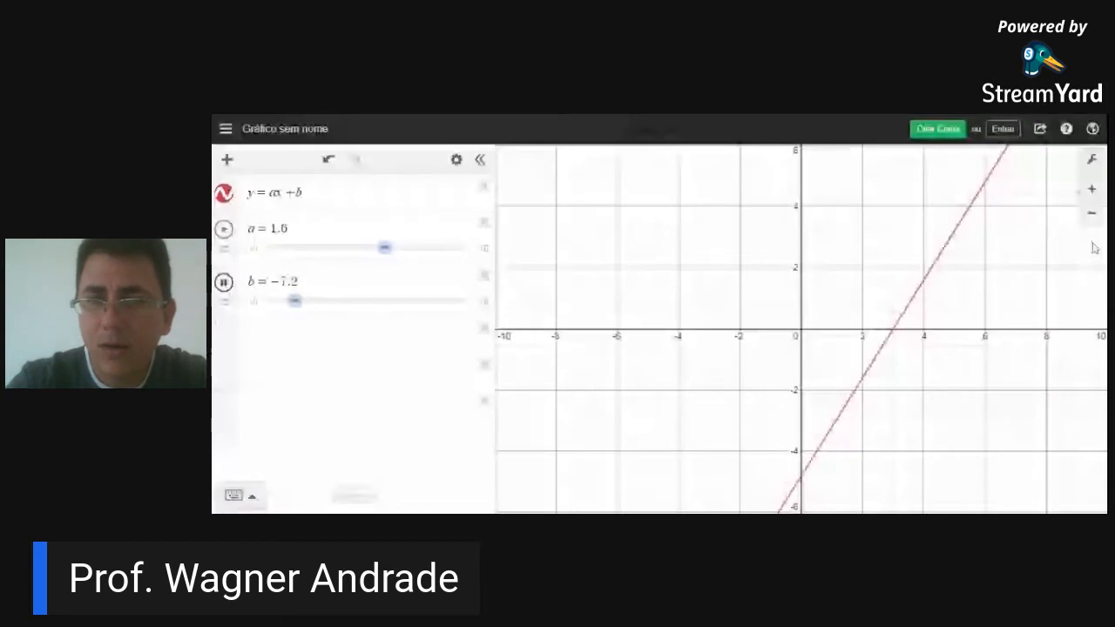
pyautogui.click(1092, 189)
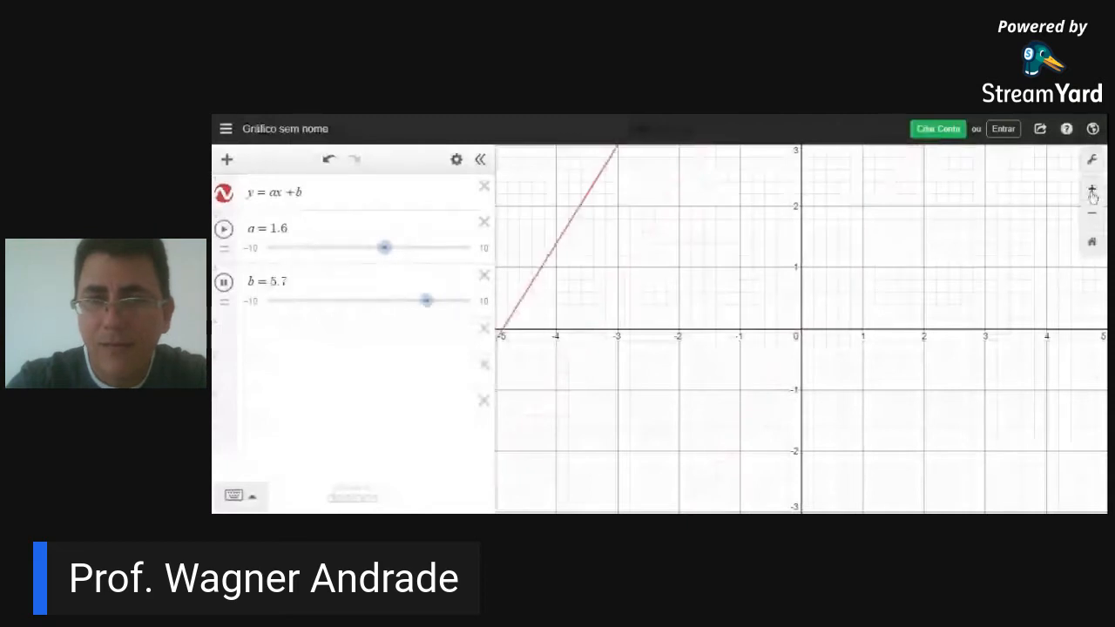
pyautogui.click(1093, 191)
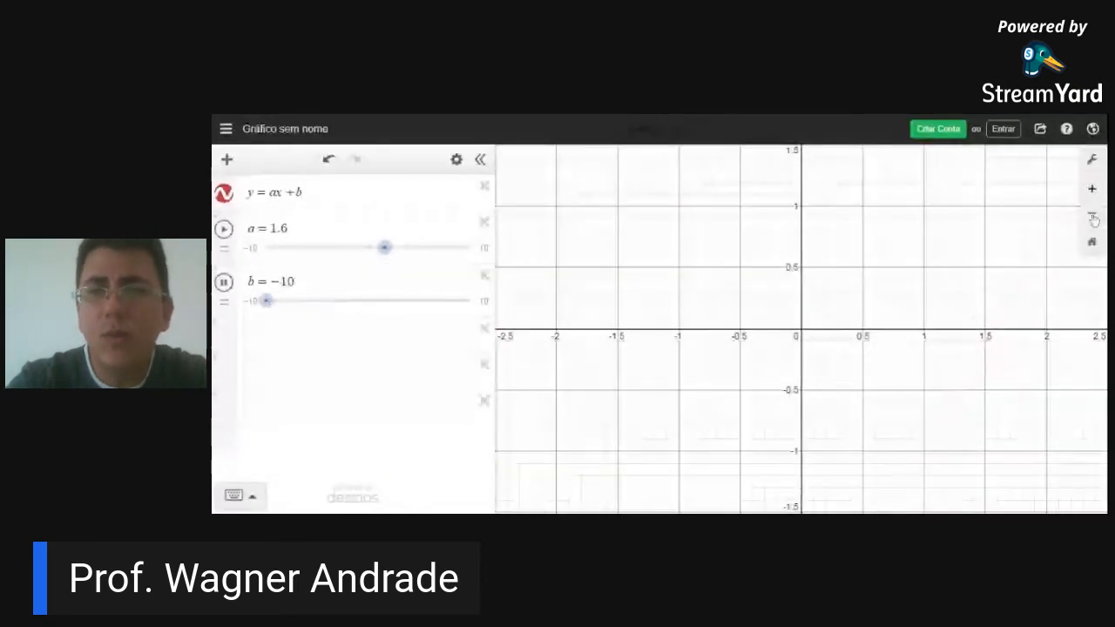
pyautogui.click(1093, 216)
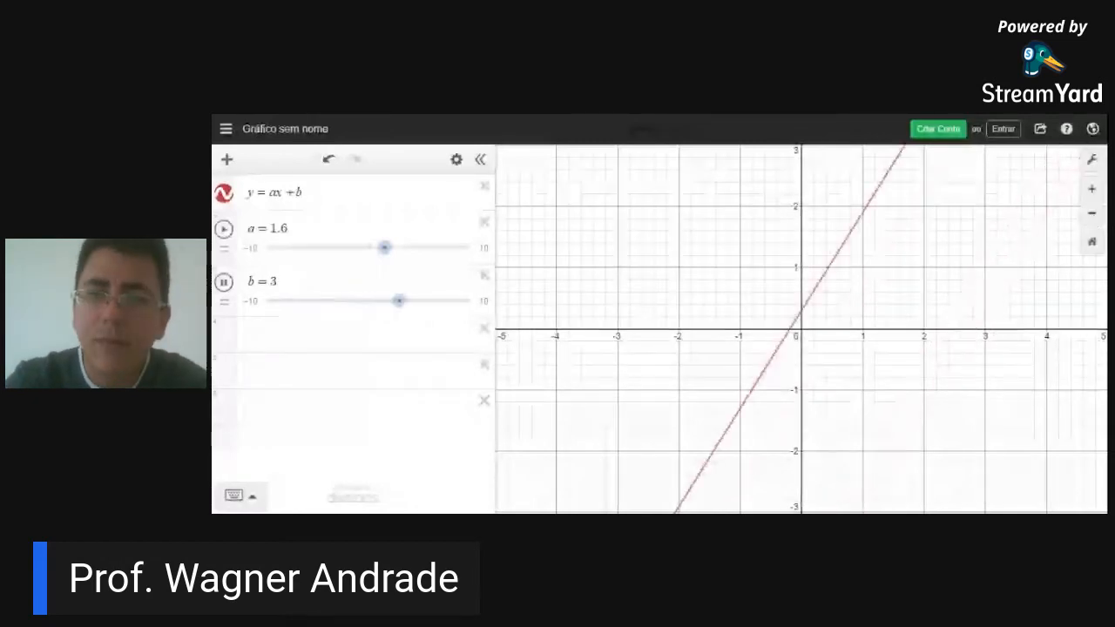
pyautogui.click(1093, 216)
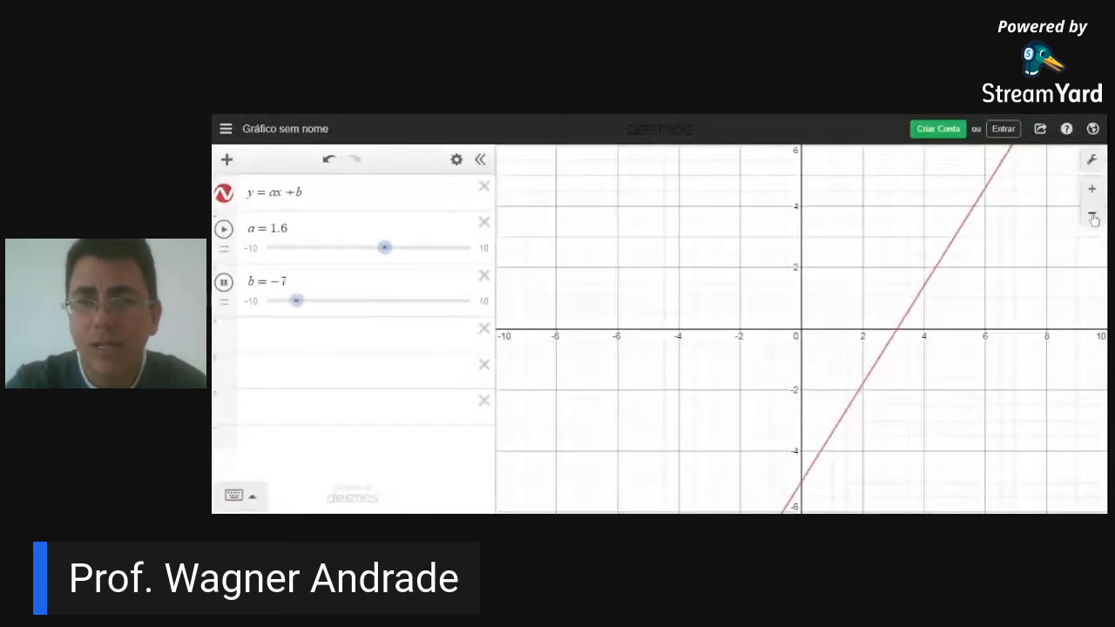
pyautogui.click(1093, 217)
pyautogui.click(1092, 217)
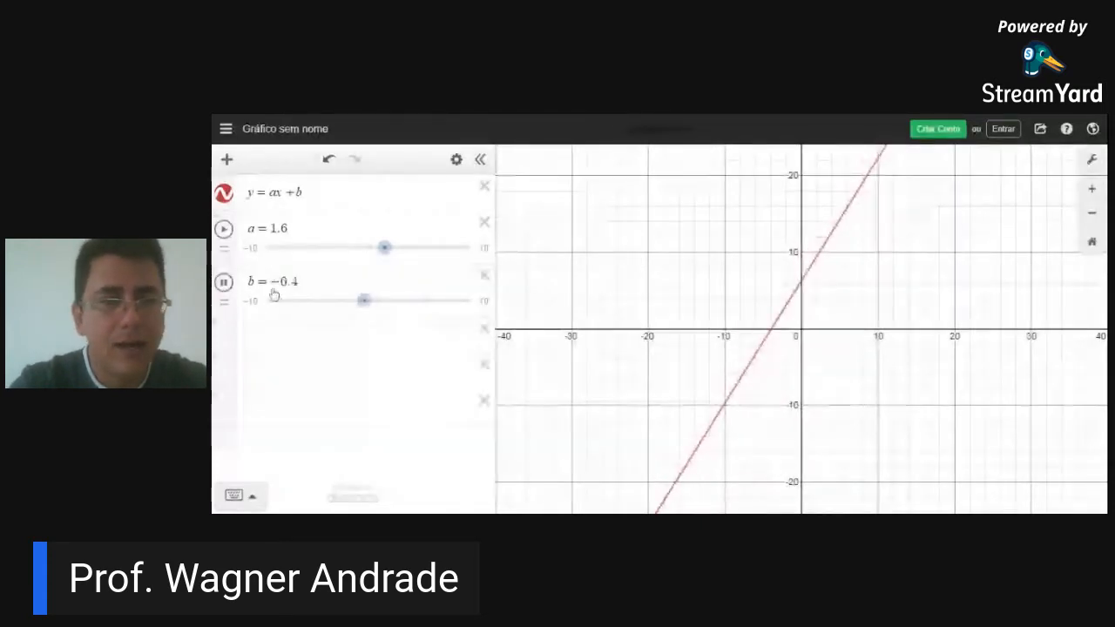
pyautogui.click(223, 283)
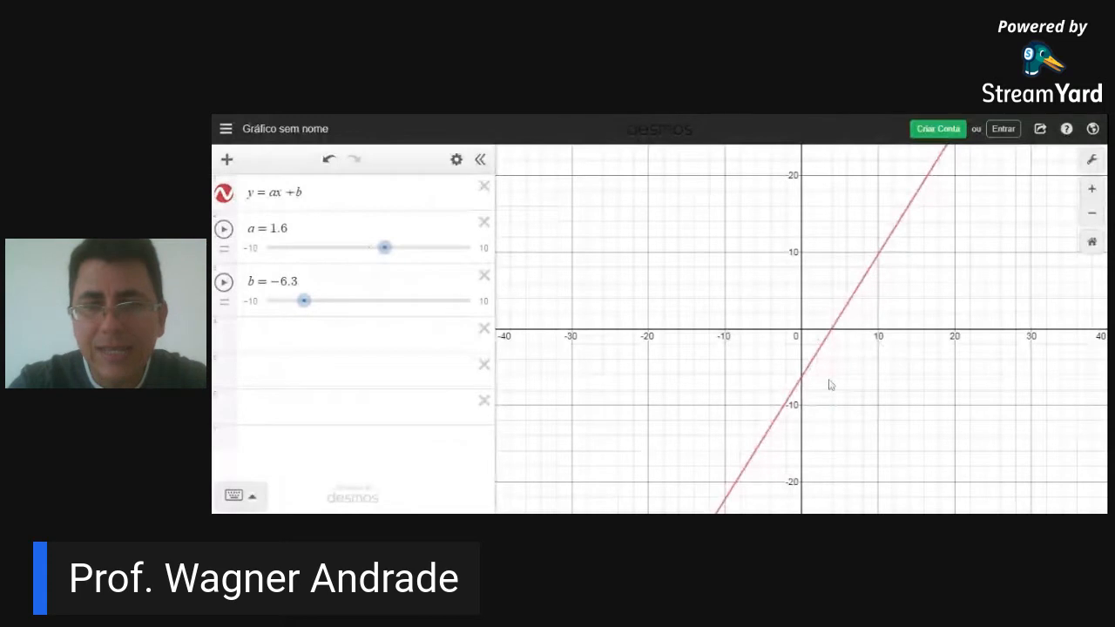
# Step: Display the coordinates of the line's intersections with the x-axis and the y-axis on the graph
pyautogui.moveTo(841, 351); pyautogui.dragTo(913, 305)
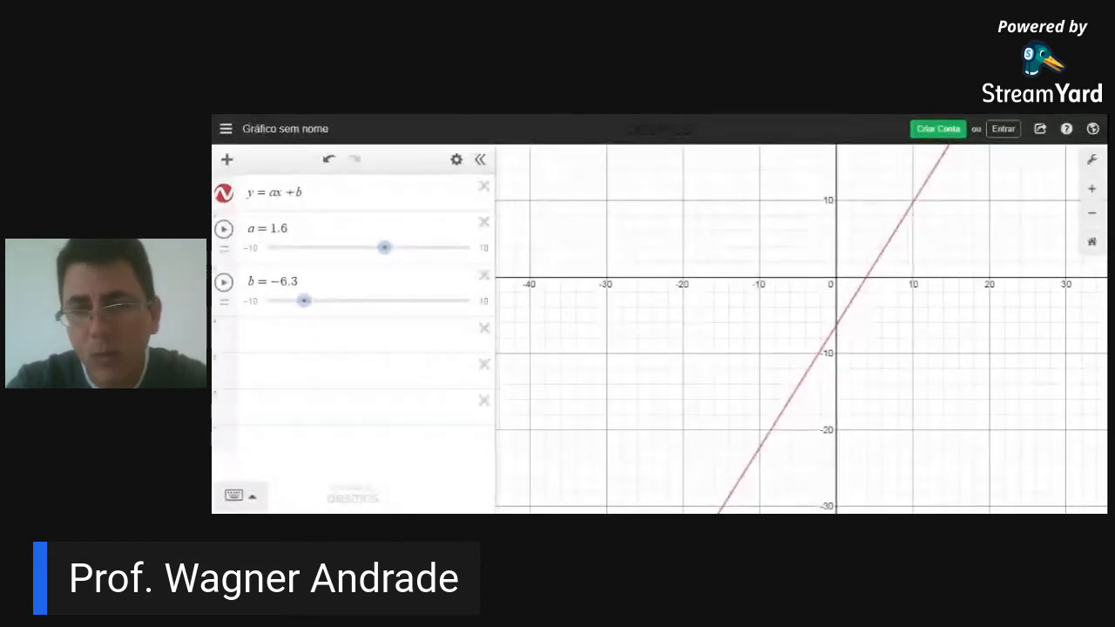
pyautogui.click(837, 329)
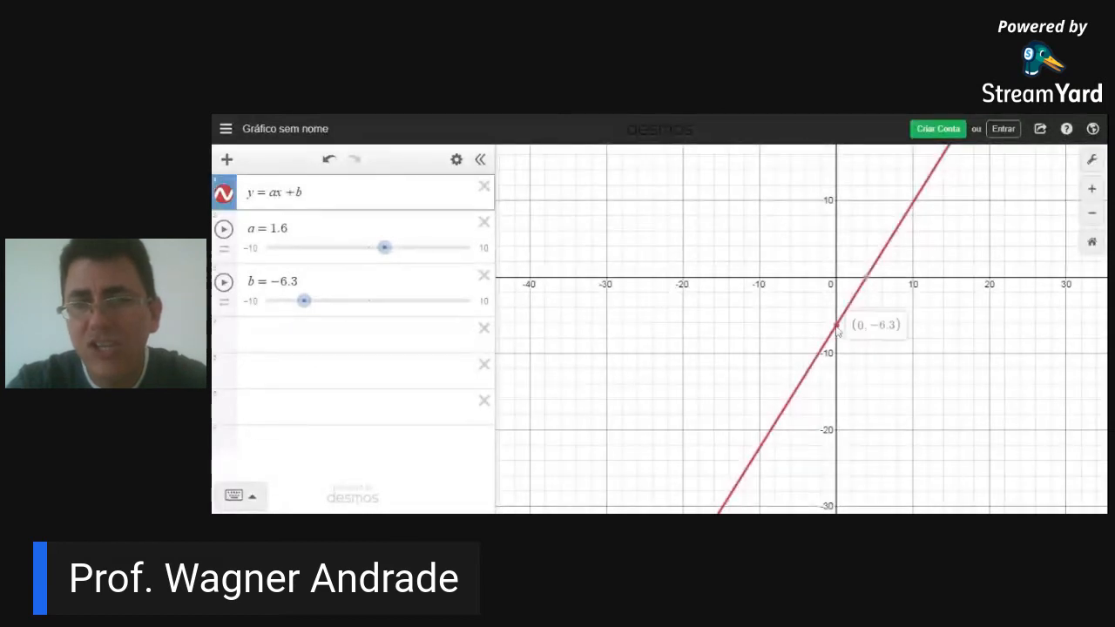
pyautogui.moveTo(840, 332)
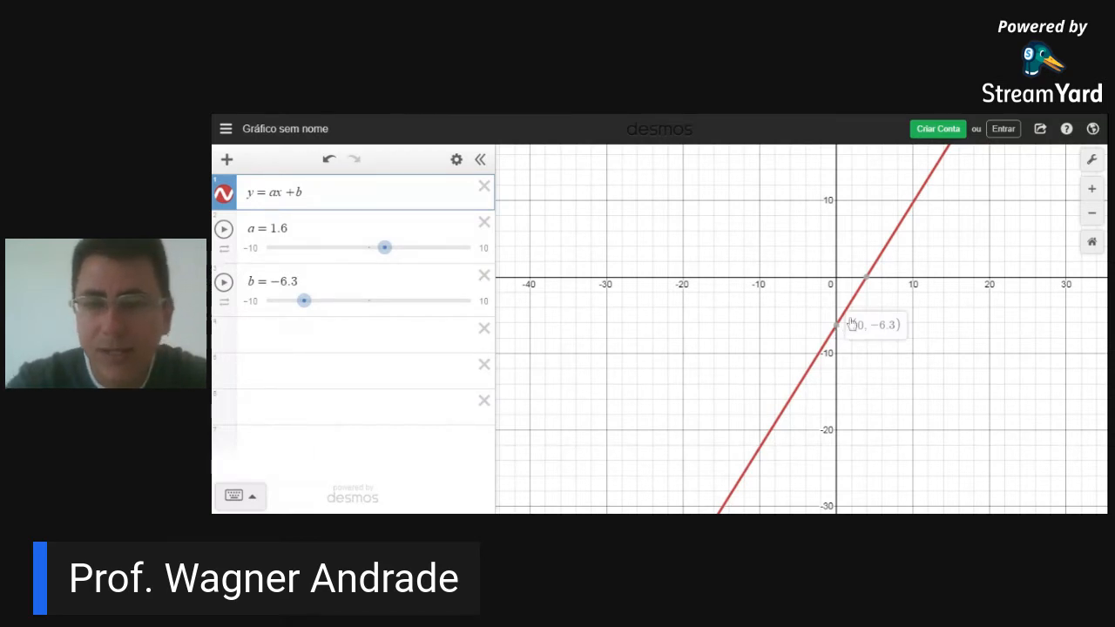
pyautogui.moveTo(868, 283)
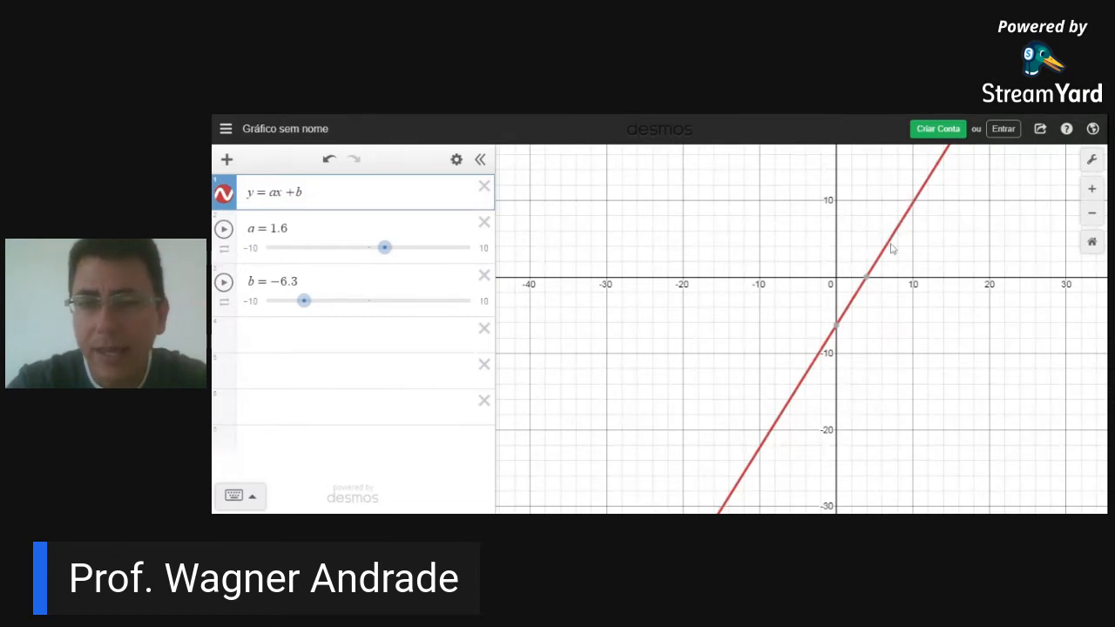
pyautogui.click(867, 279)
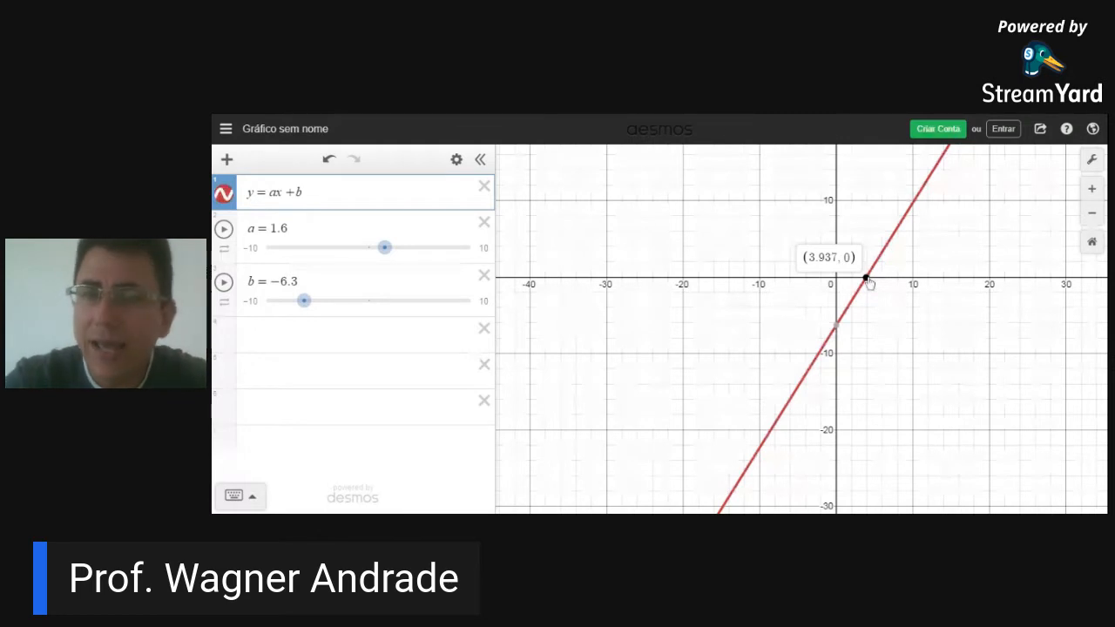
pyautogui.click(836, 324)
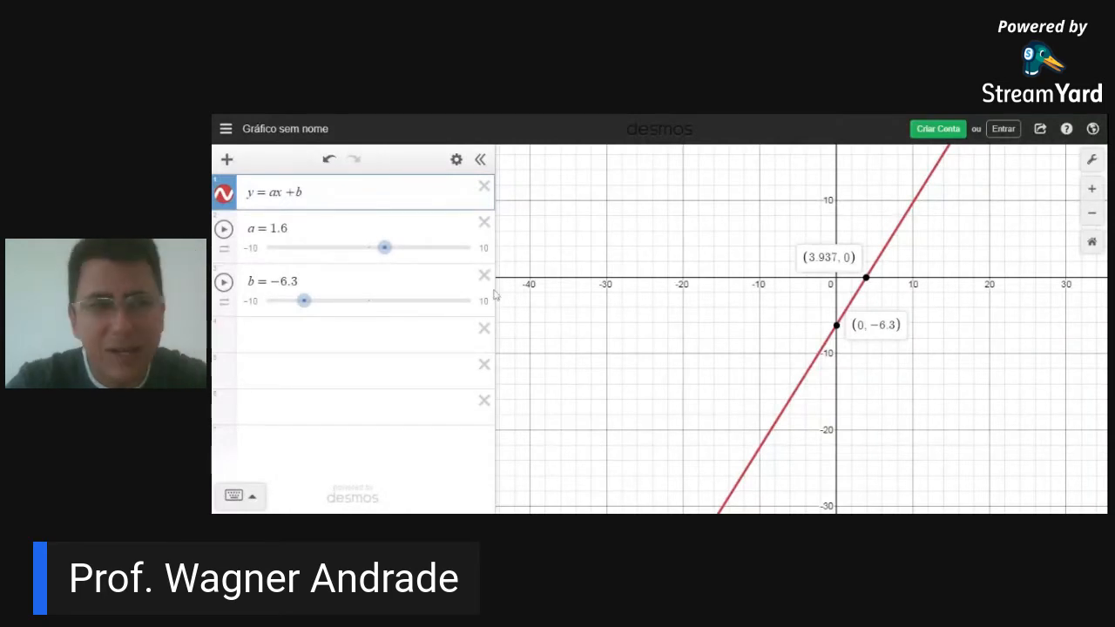
# Step: Animate a and b together, then stop a at -1.7 and b at 6.3
pyautogui.click(224, 283)
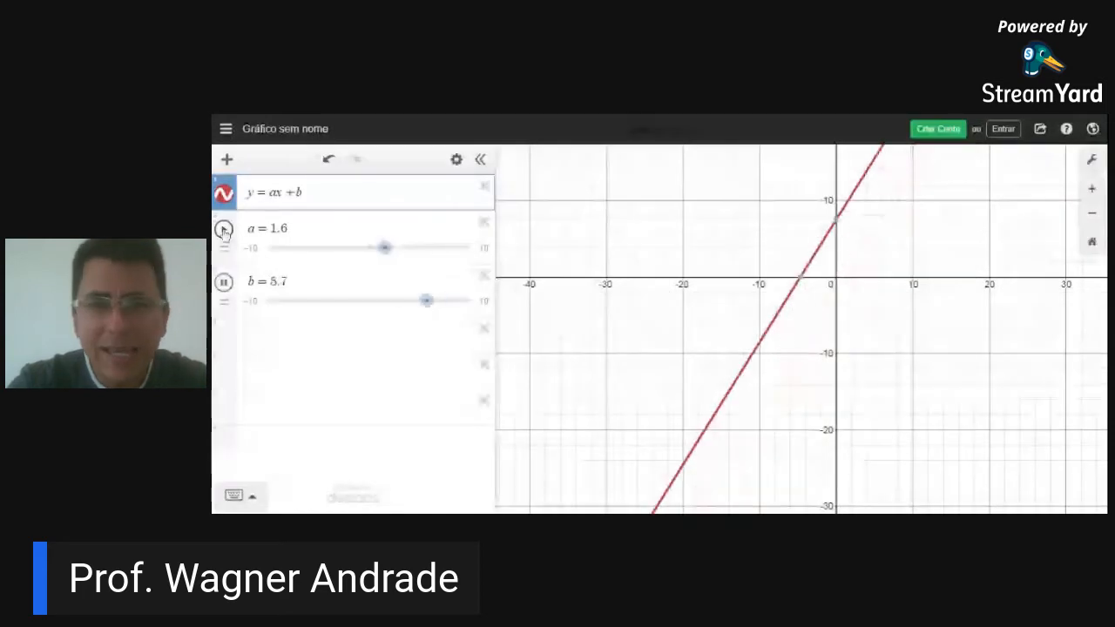
pyautogui.click(225, 230)
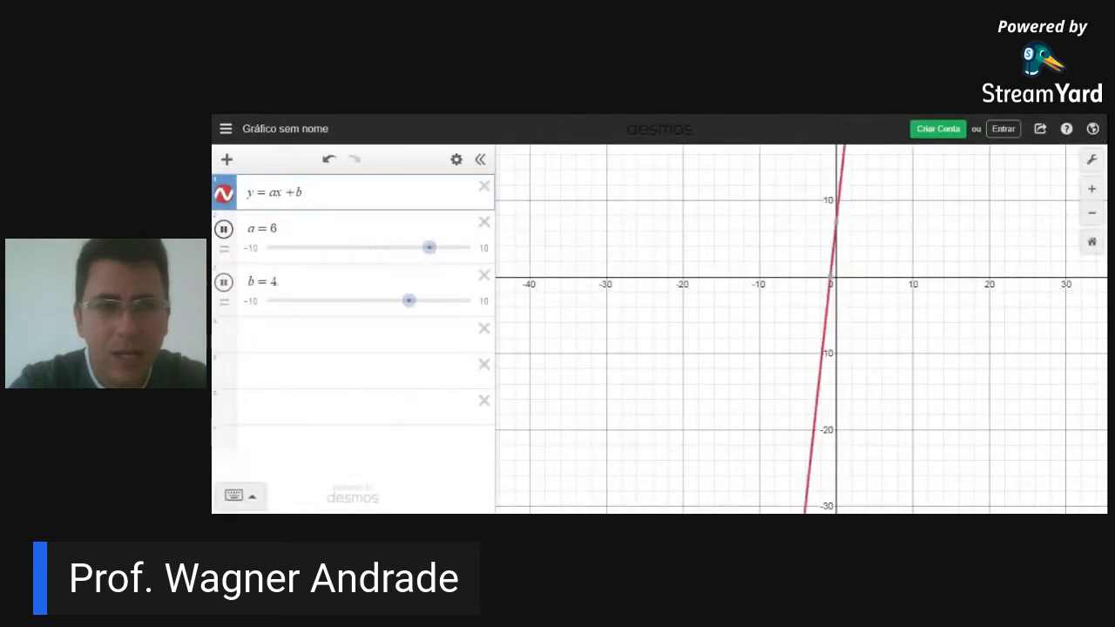
pyautogui.click(226, 231)
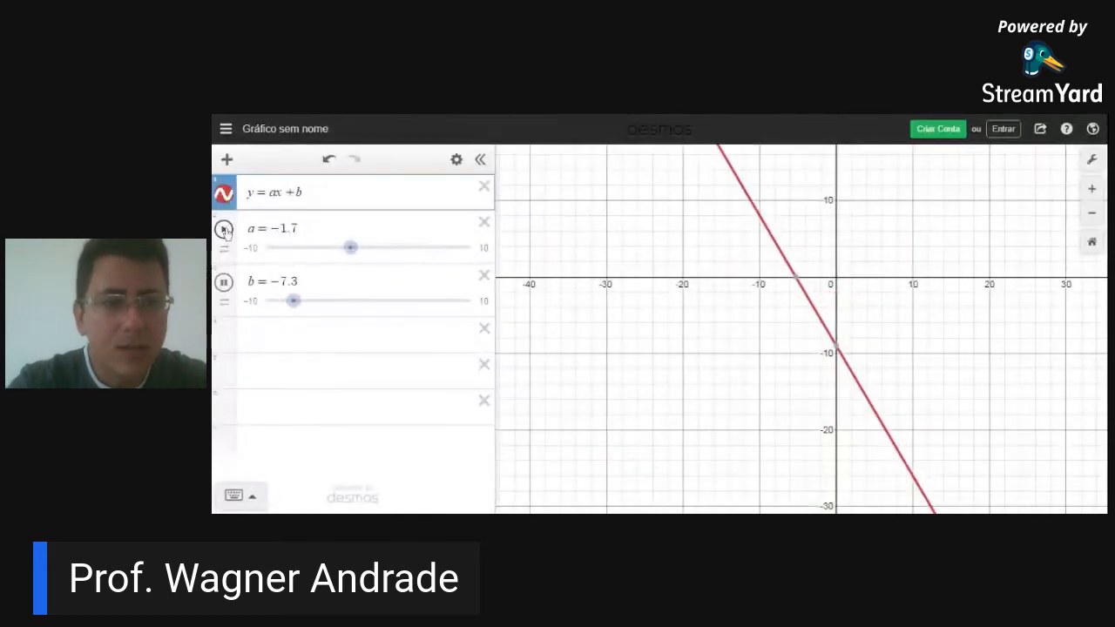
pyautogui.click(224, 284)
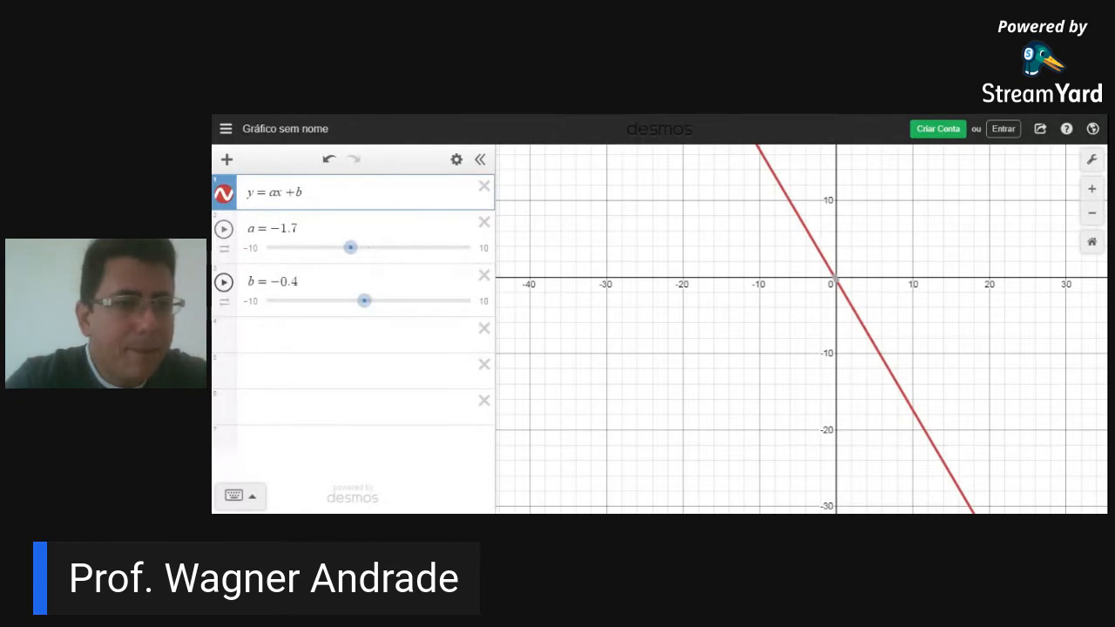
pyautogui.click(224, 283)
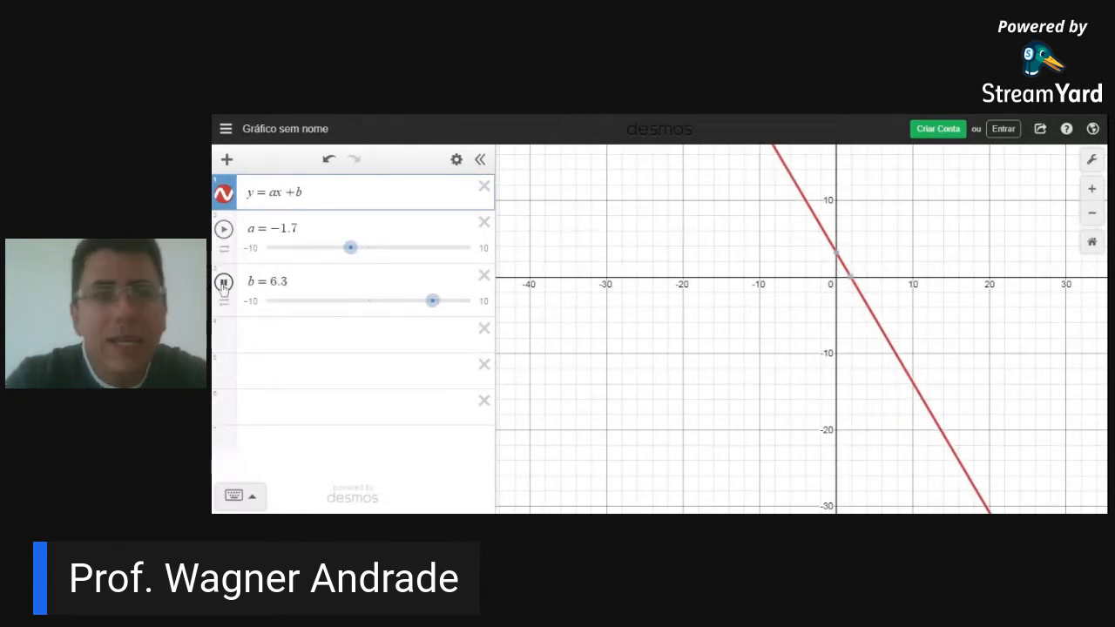
pyautogui.click(224, 284)
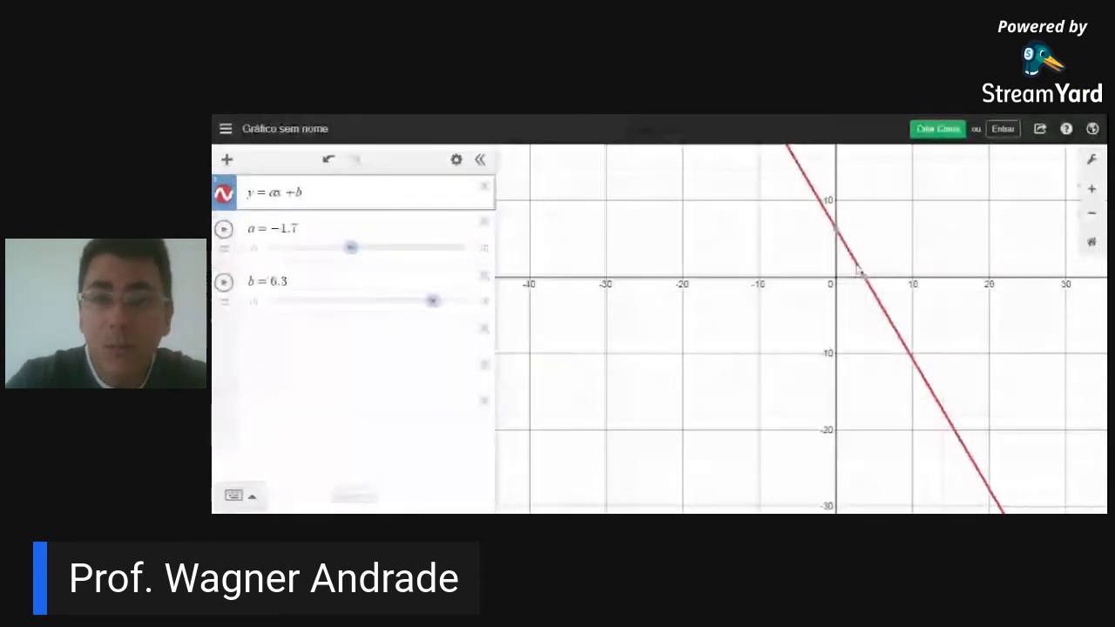
# Step: Show the coordinates of the descending line's intersections with the y-axis and the x-axis
pyautogui.moveTo(837, 232)
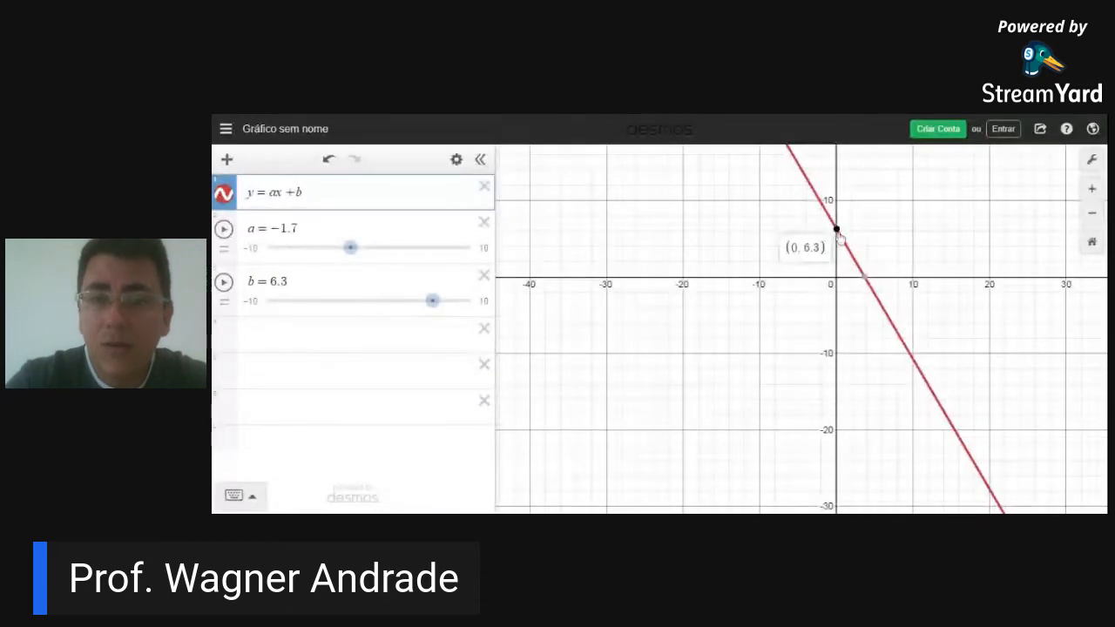
pyautogui.click(865, 280)
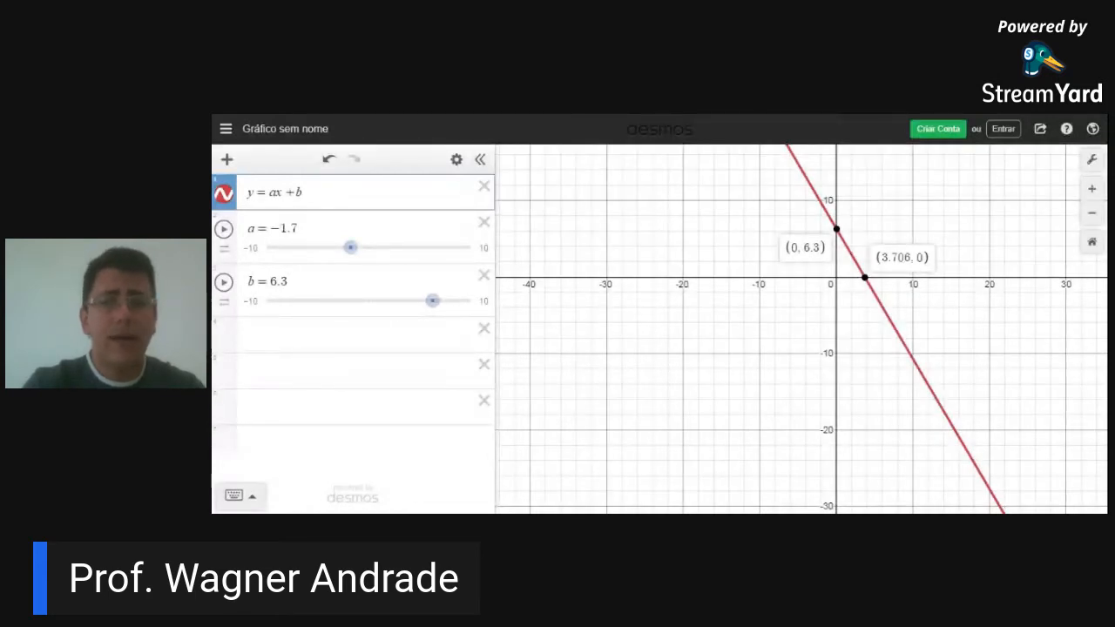
# Step: Delete the expression y = ax + b and the sliders for a and b
pyautogui.click(484, 187)
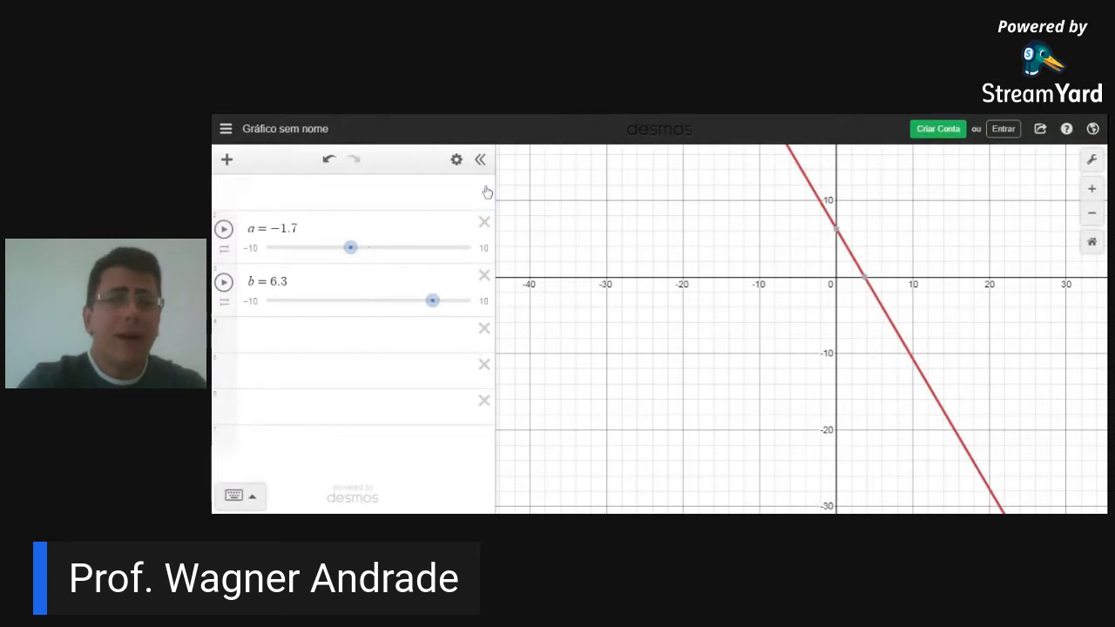
pyautogui.click(484, 187)
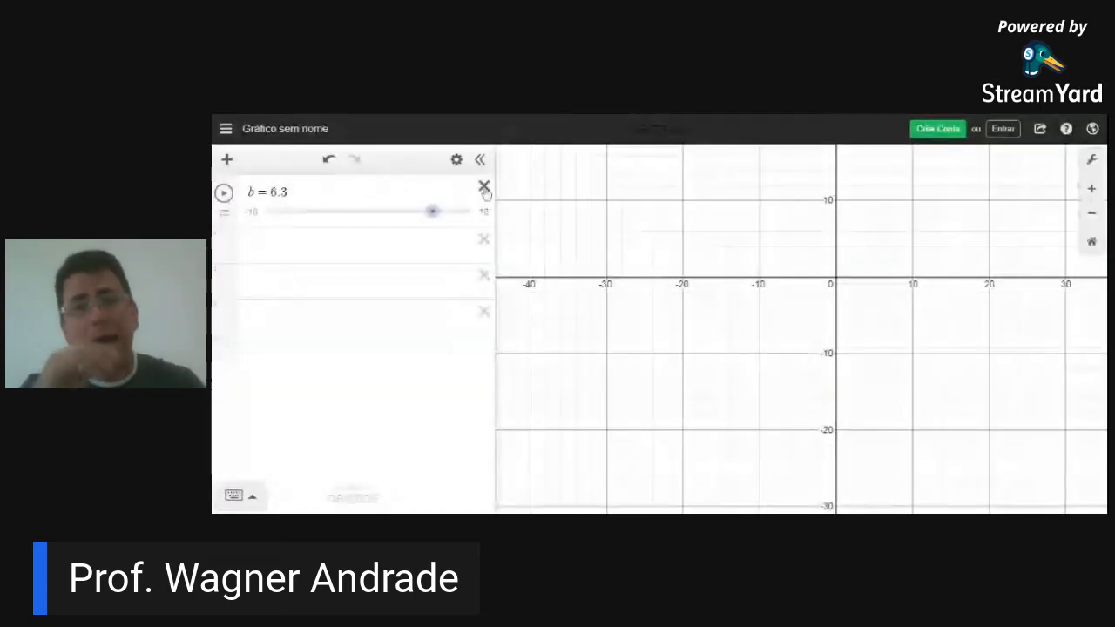
pyautogui.click(485, 187)
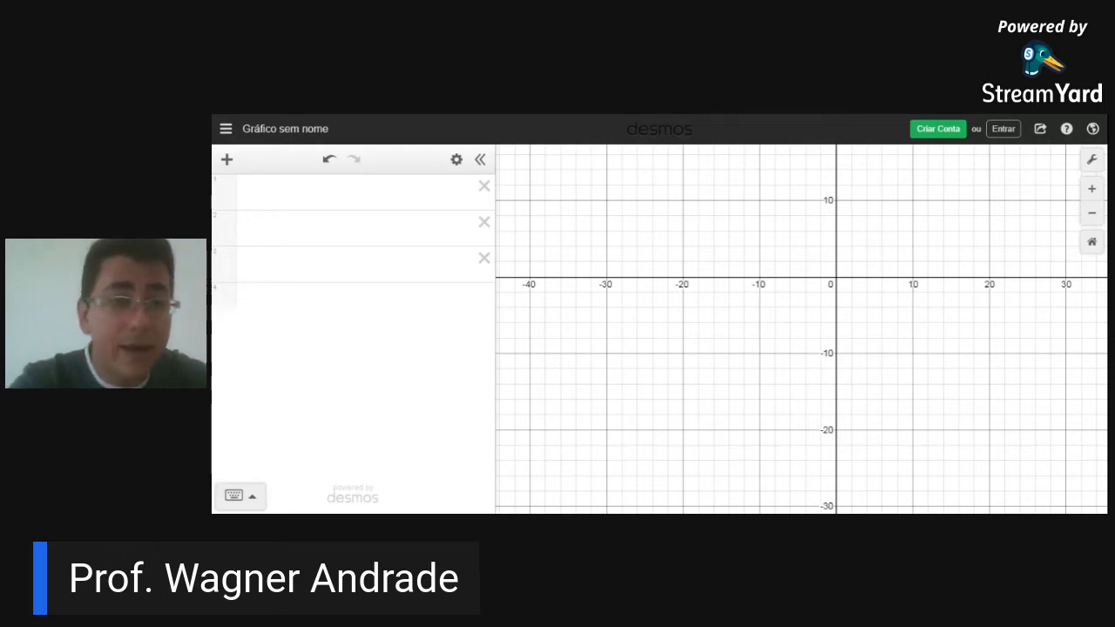
# Step: Graph the line y = 3x + 2 in the first expression line
pyautogui.click(305, 190)
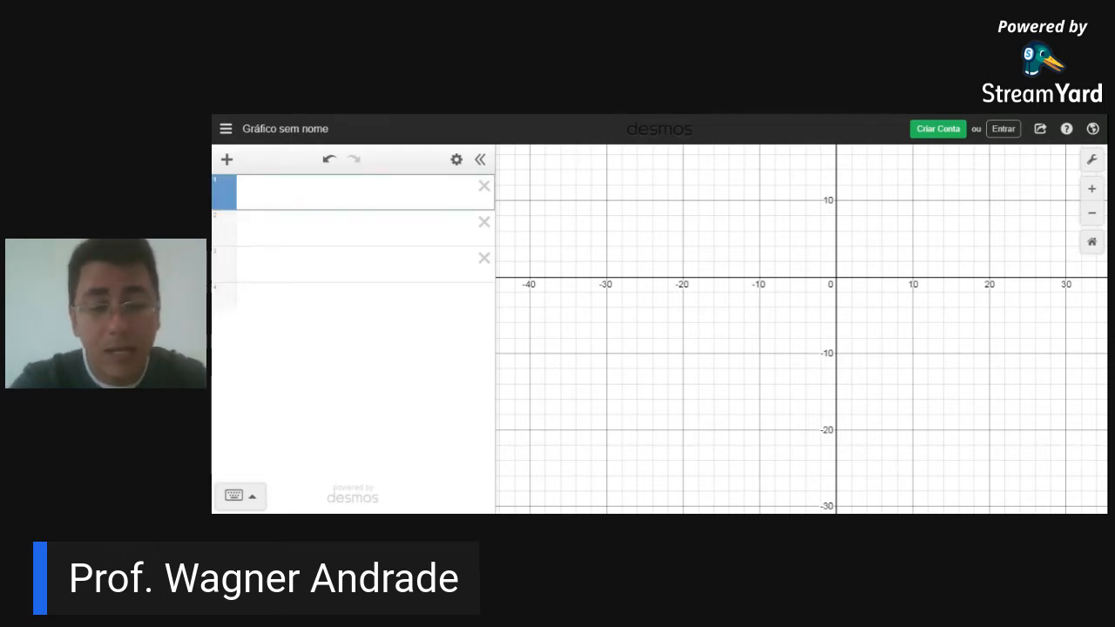
pyautogui.write('y = 3')
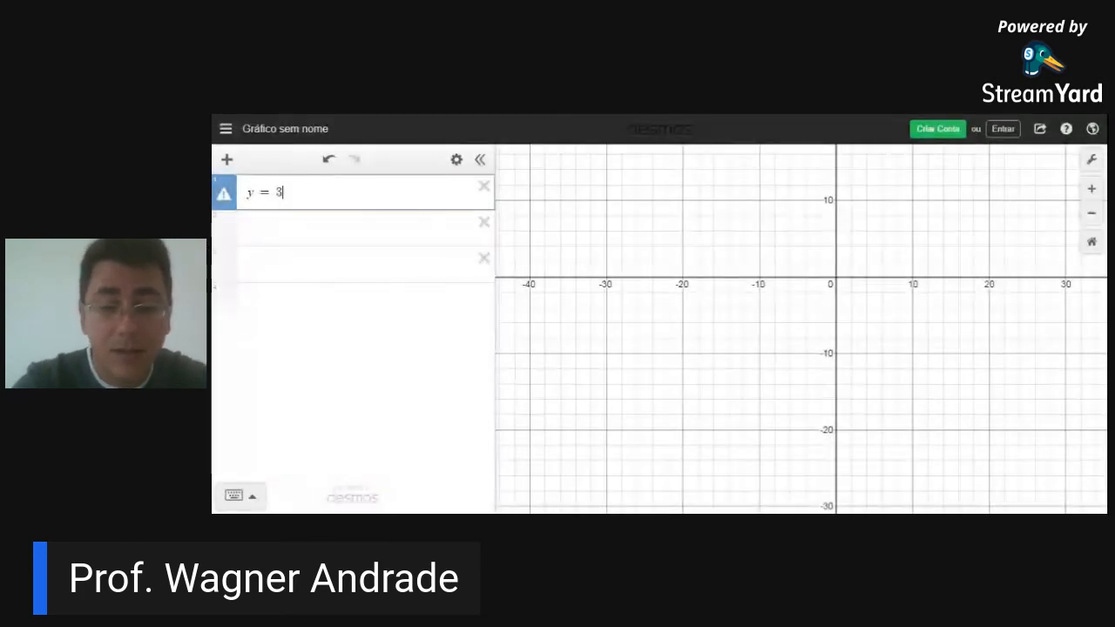
pyautogui.write('x +2')
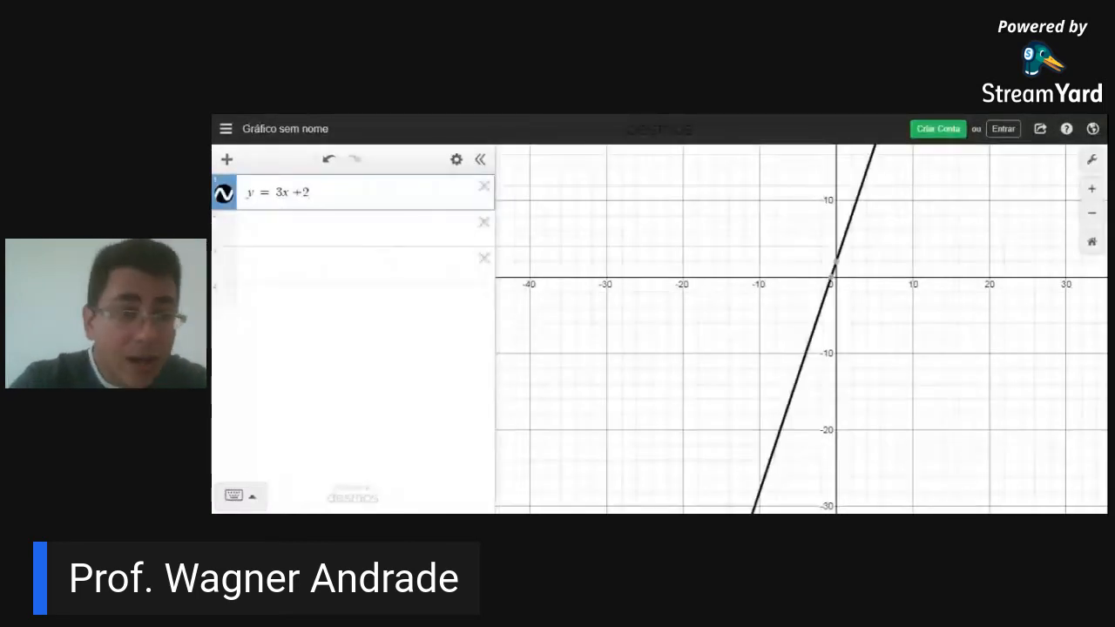
# Step: Add a new expression below the first one and graph the line y = 3x - 4
pyautogui.click(227, 162)
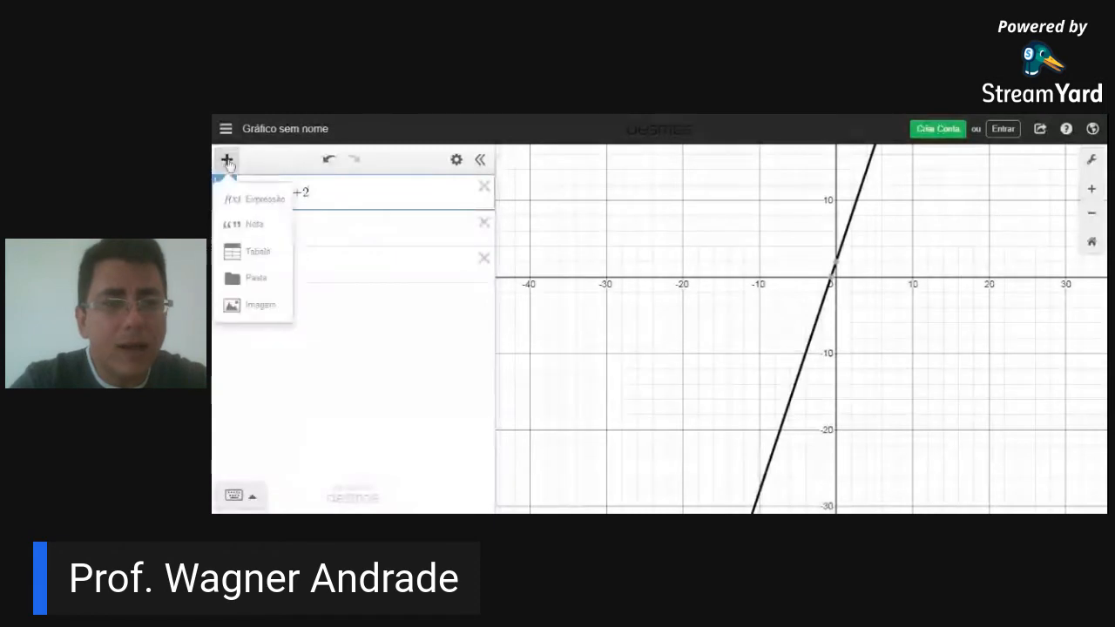
pyautogui.click(262, 200)
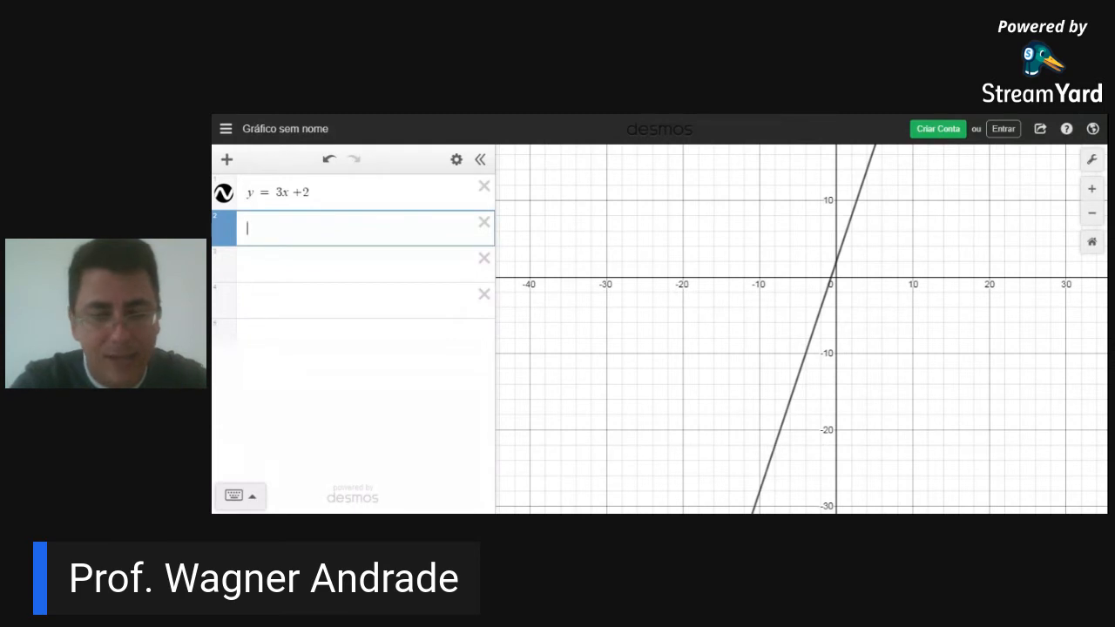
pyautogui.write('y = 3')
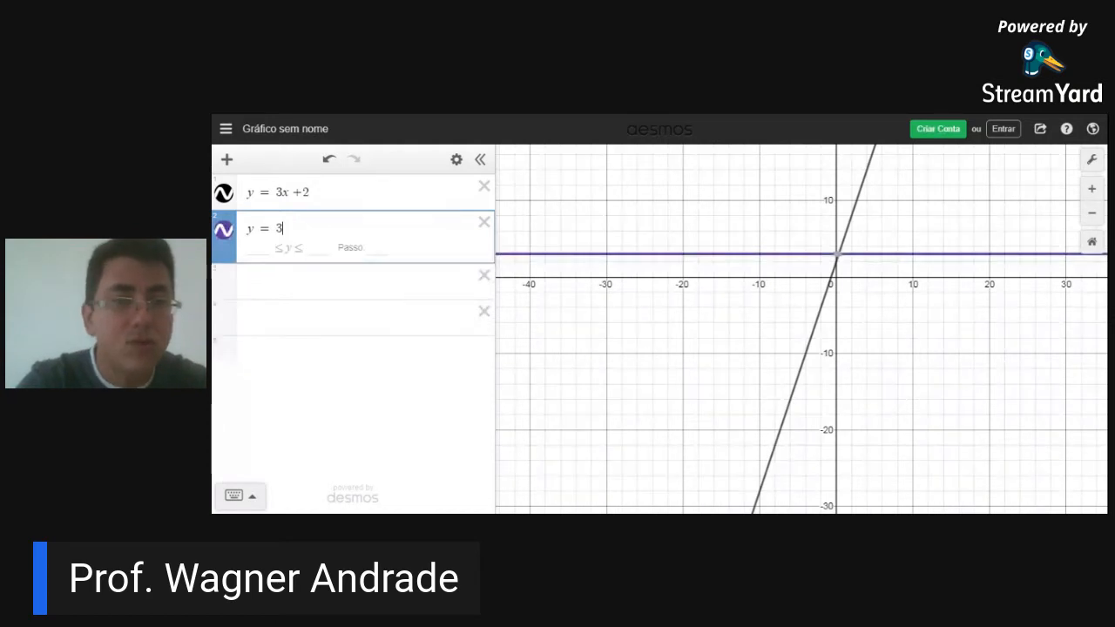
pyautogui.write('x +')
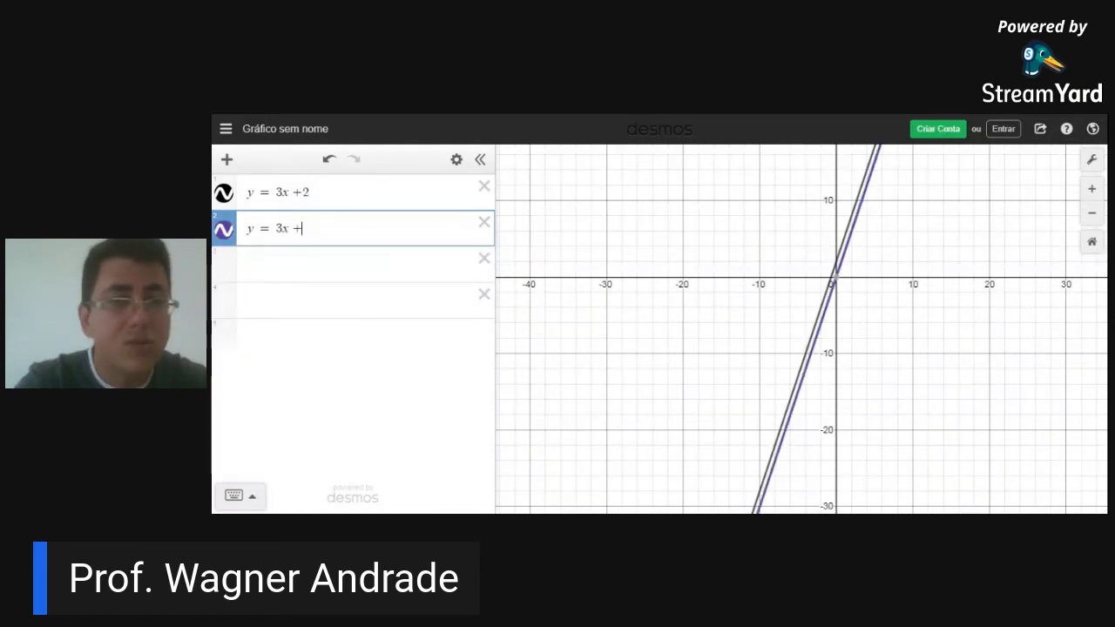
pyautogui.press('BackSpace')
pyautogui.write('-4')
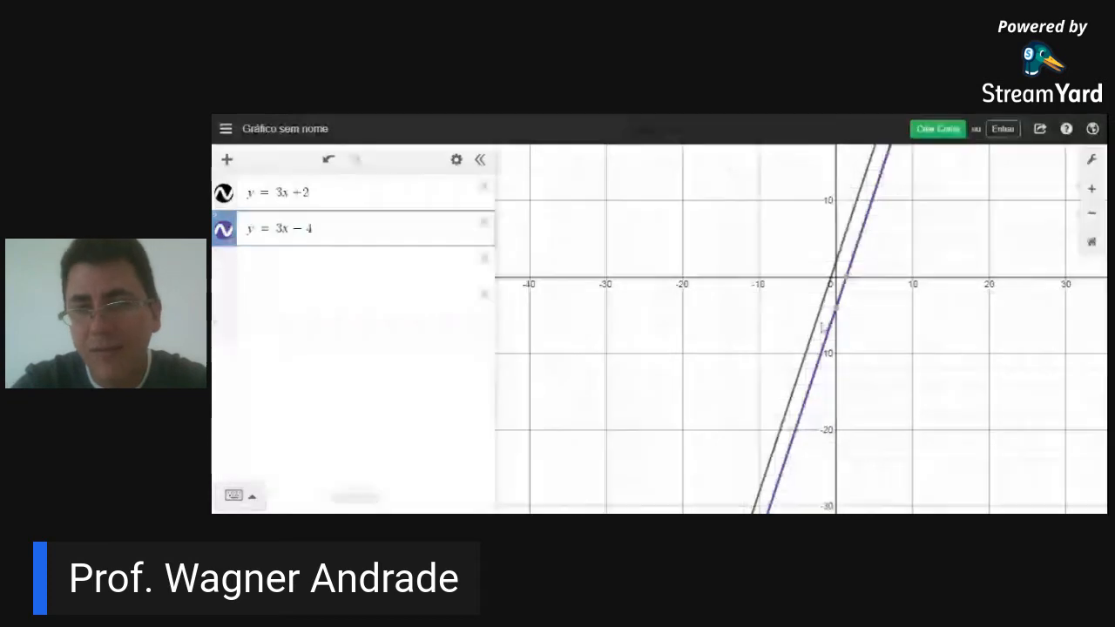
# Step: Examine the two lines far above and below the x-axis to check whether they ever meet
pyautogui.moveTo(926, 343); pyautogui.dragTo(869, 483)
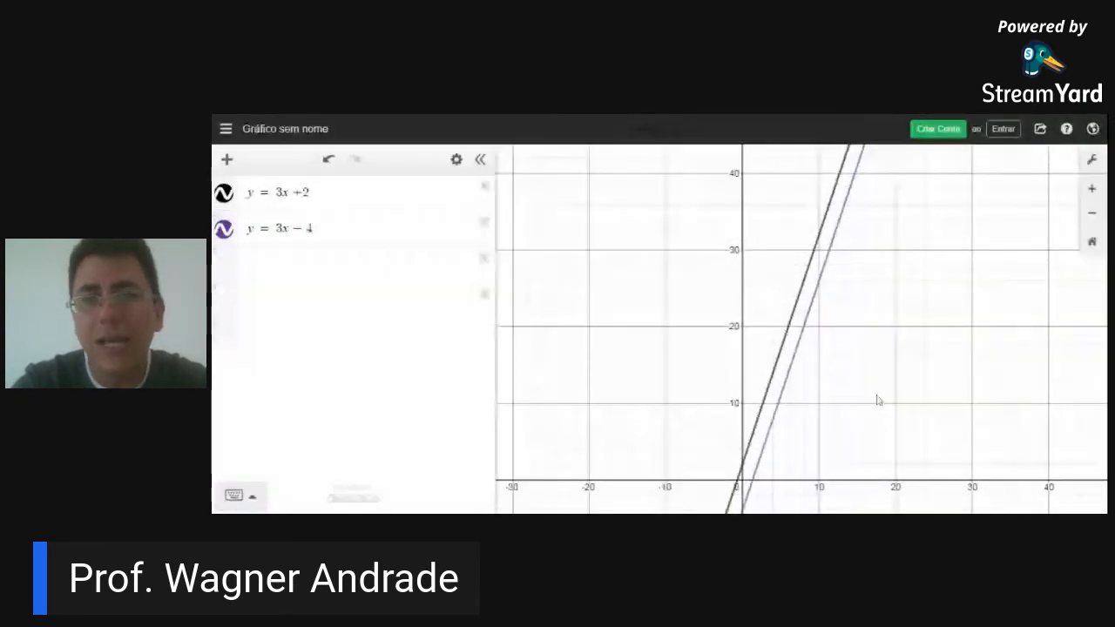
pyautogui.moveTo(878, 400); pyautogui.dragTo(906, 312)
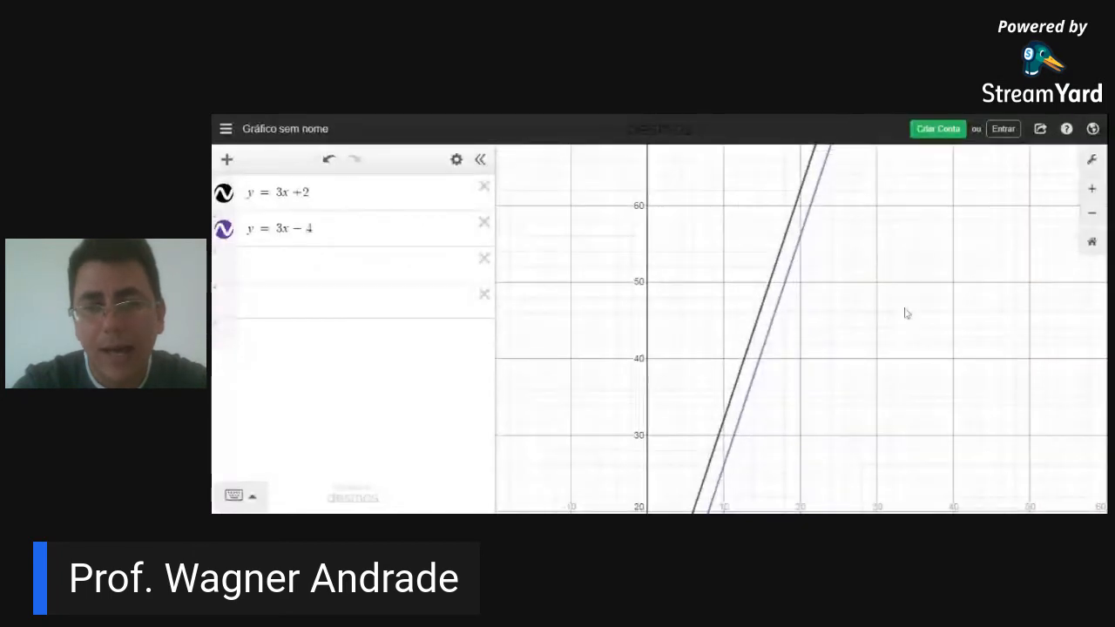
pyautogui.moveTo(827, 447); pyautogui.dragTo(868, 303)
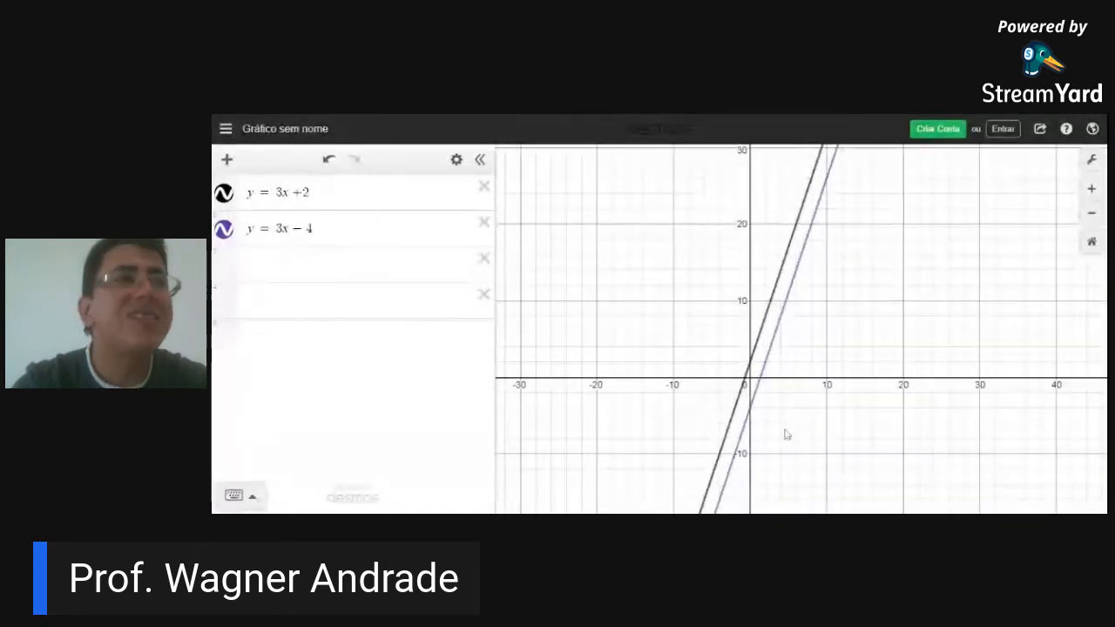
pyautogui.moveTo(785, 433); pyautogui.dragTo(824, 308)
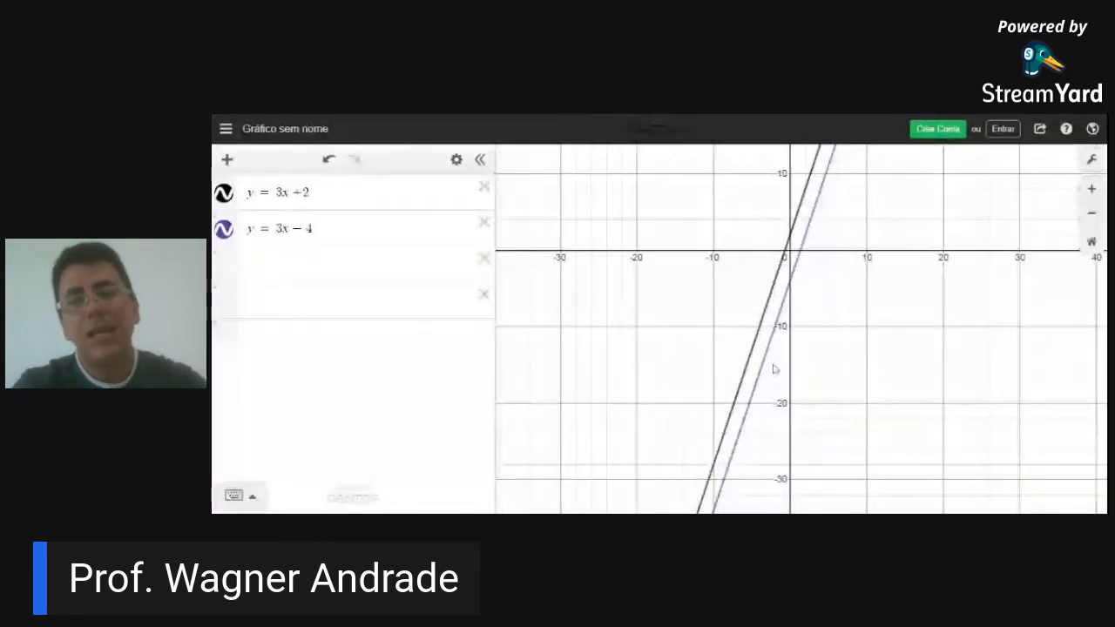
pyautogui.moveTo(793, 344); pyautogui.dragTo(827, 259)
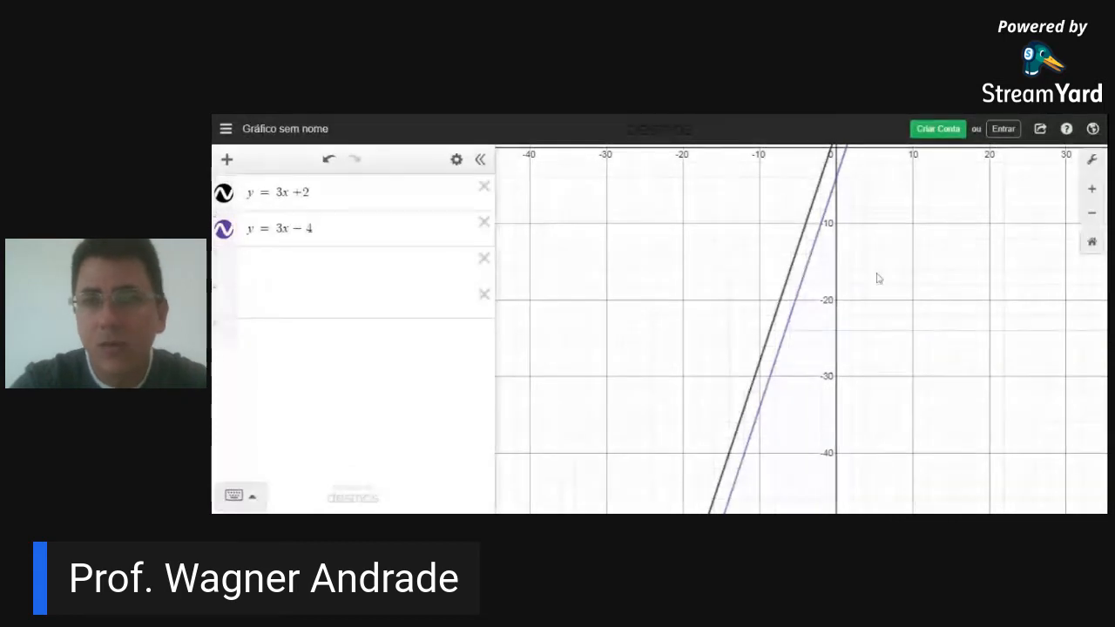
pyautogui.moveTo(900, 334); pyautogui.dragTo(827, 461)
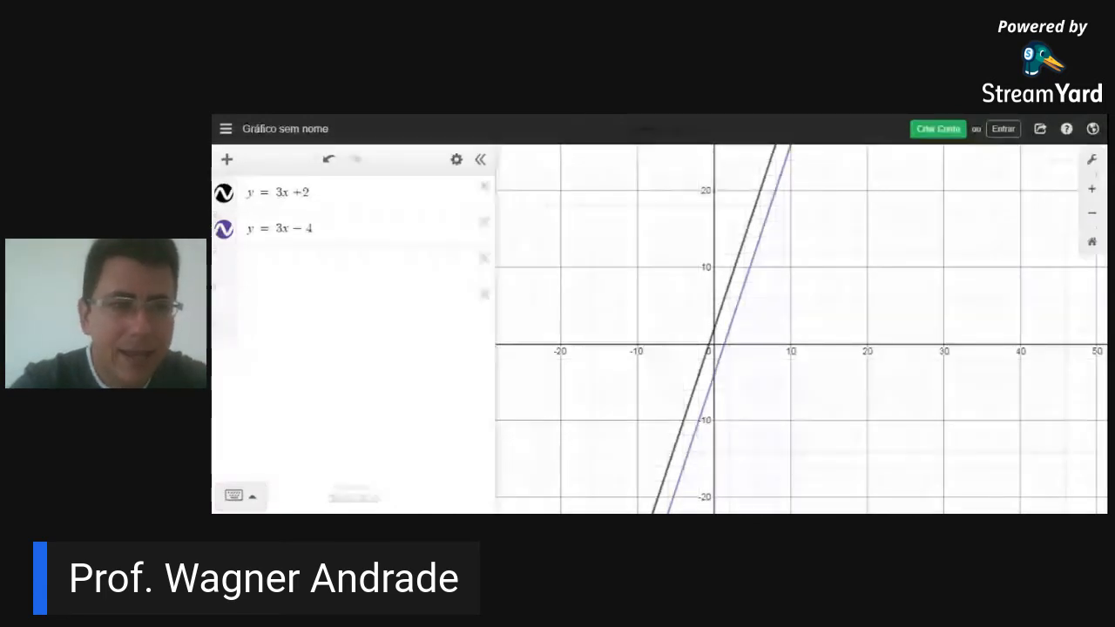
# Step: Change the second equation to y = x - 4 by removing its coefficient 3
pyautogui.click(281, 228)
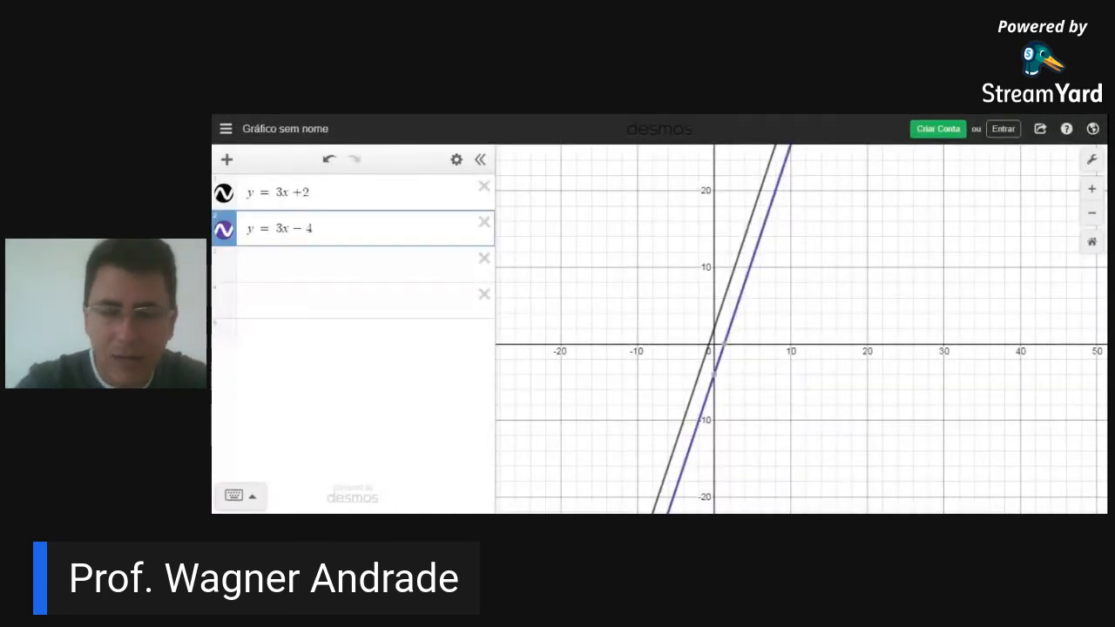
pyautogui.press('BackSpace')
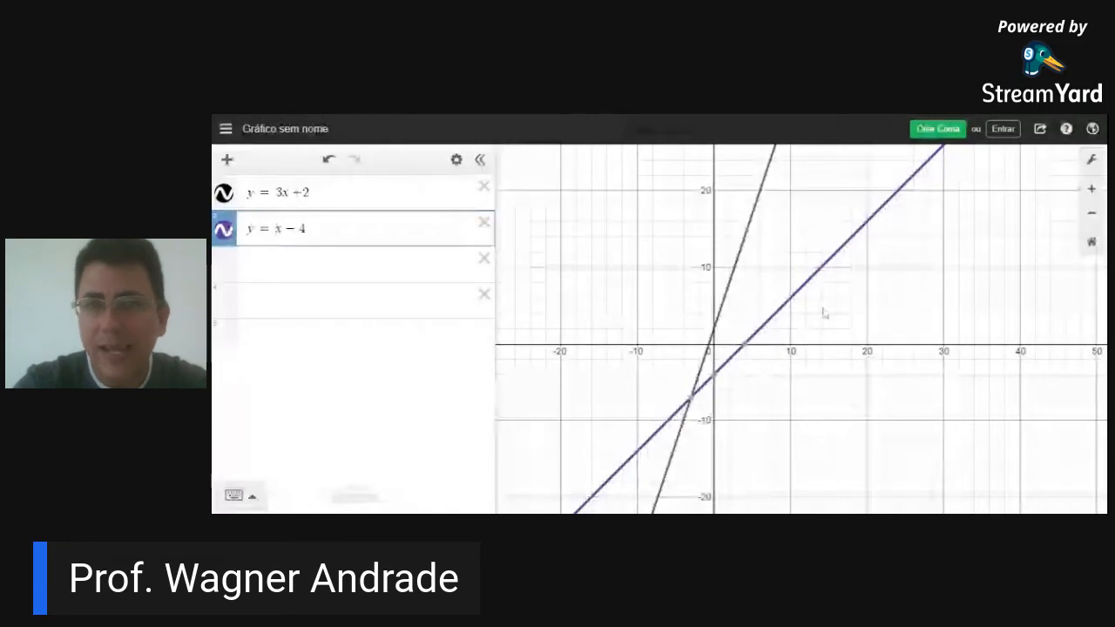
# Step: Show the coordinates of the point where the lines y = 3x + 2 and y = x - 4 intersect
pyautogui.moveTo(1006, 271); pyautogui.dragTo(981, 316)
pyautogui.moveTo(891, 320); pyautogui.dragTo(912, 346)
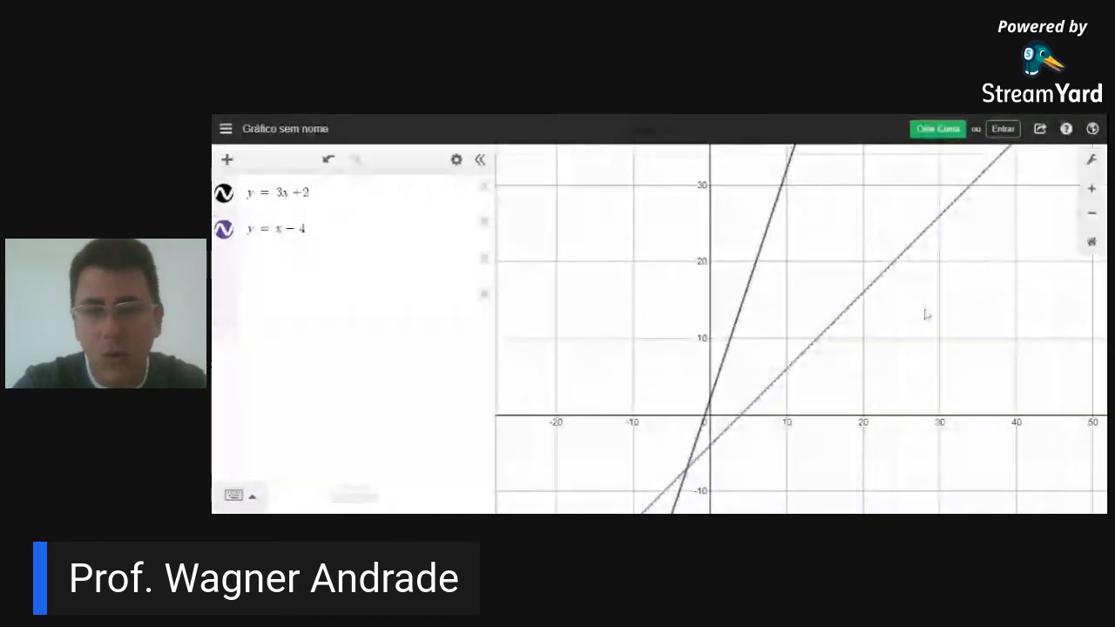
pyautogui.moveTo(927, 315); pyautogui.dragTo(971, 249)
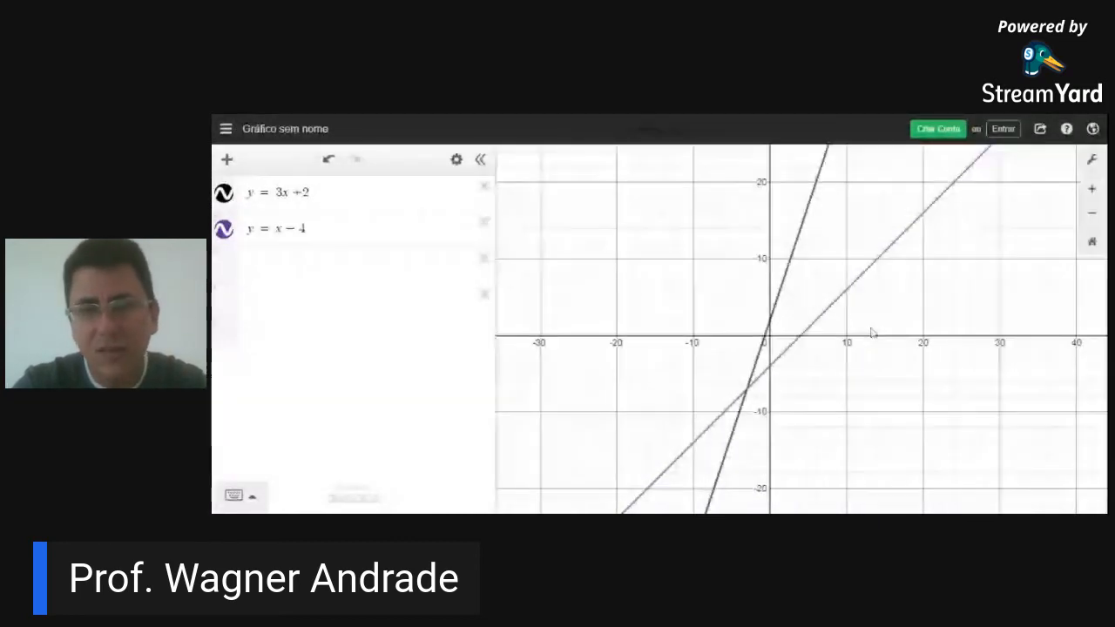
pyautogui.click(747, 393)
pyautogui.click(748, 395)
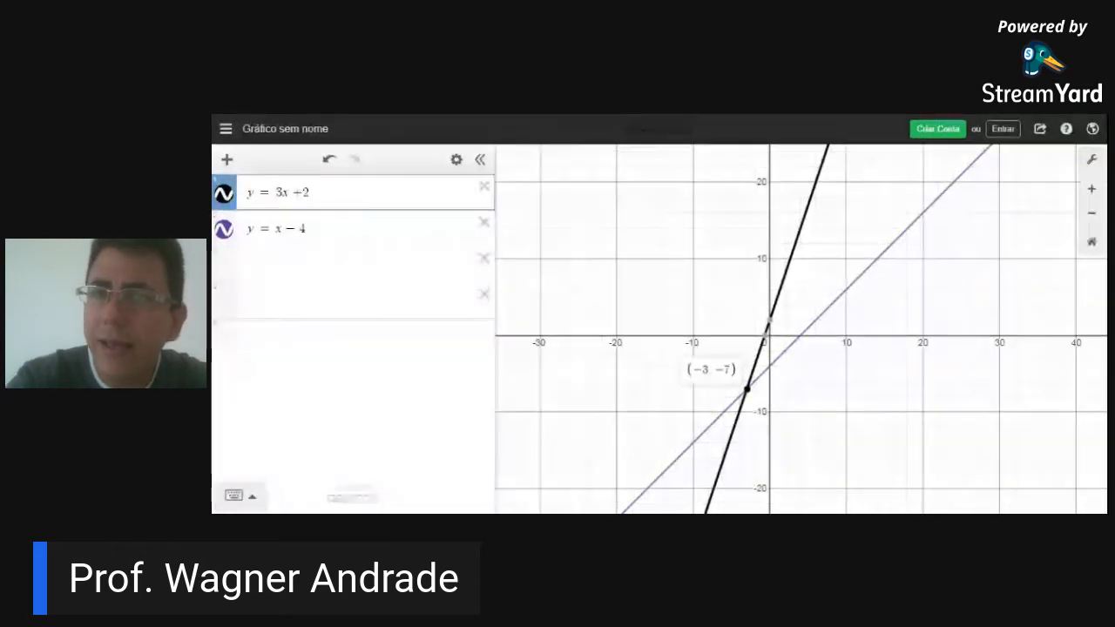
# Step: Replace the first equation with 2x + 3y - 6 = 0
pyautogui.click(310, 192)
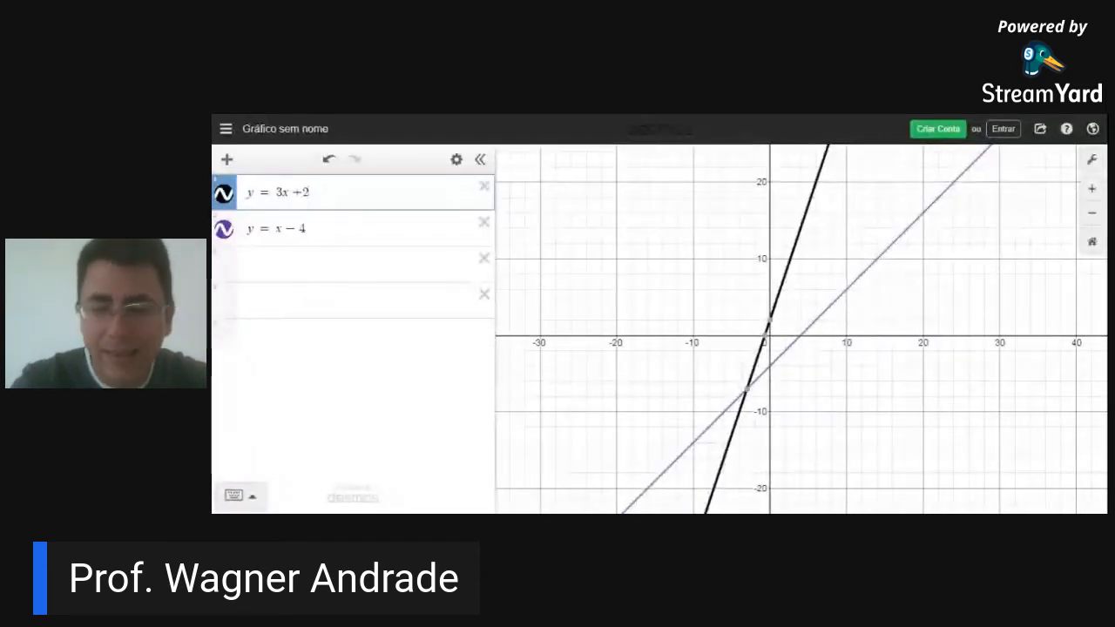
pyautogui.press('BackSpace')
pyautogui.press('BackSpace')
pyautogui.press('BackSpace')
pyautogui.press('BackSpace')
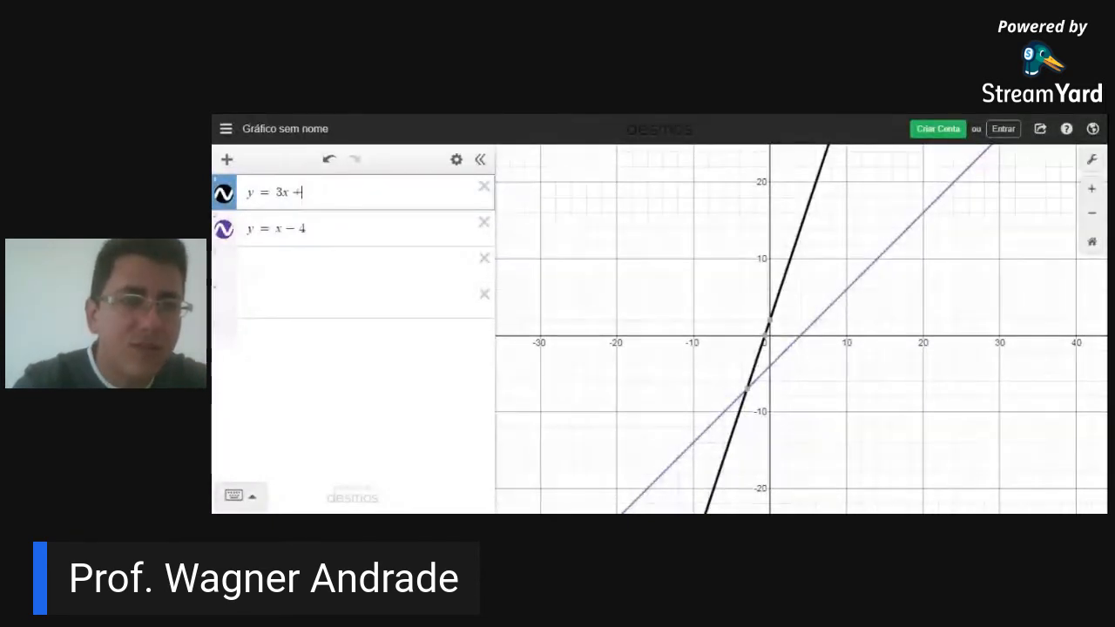
pyautogui.press('BackSpace')
pyautogui.press('BackSpace')
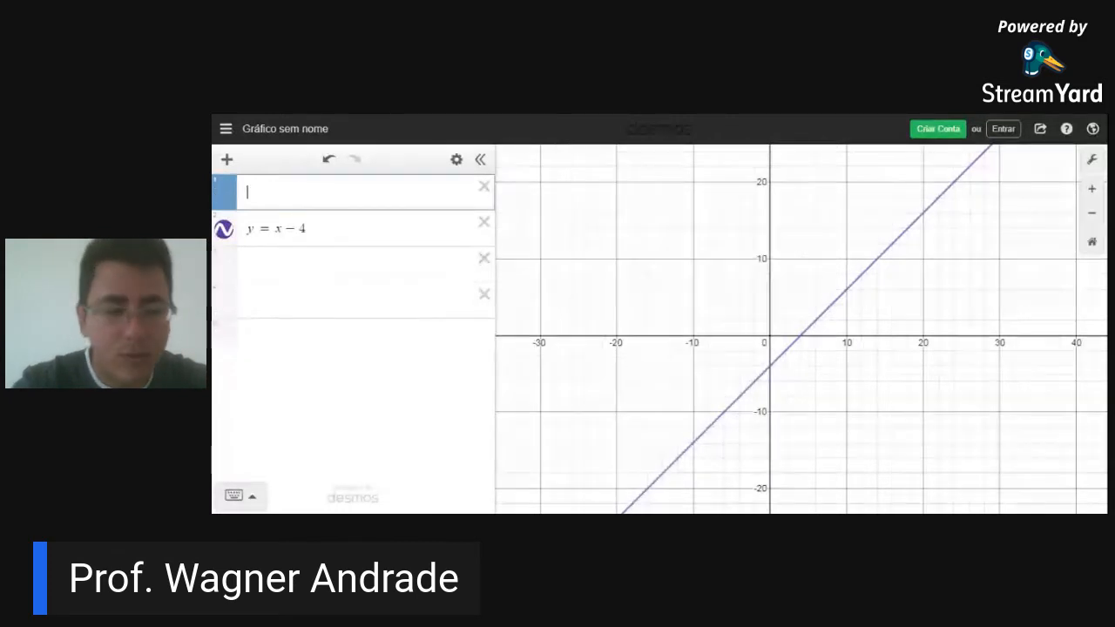
pyautogui.write('2x')
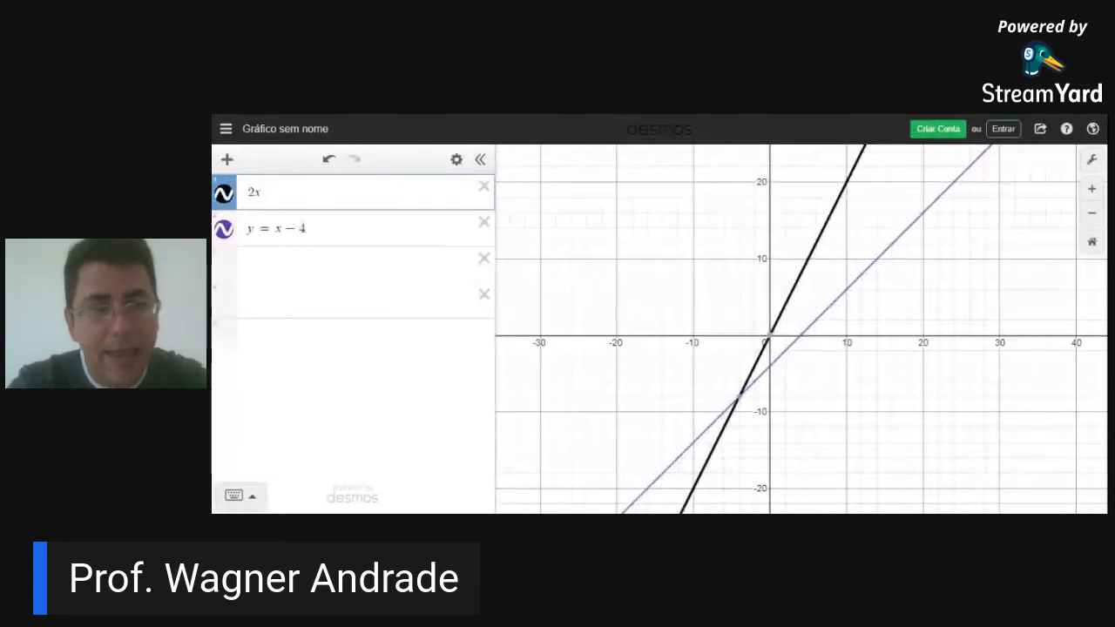
pyautogui.write('+3y')
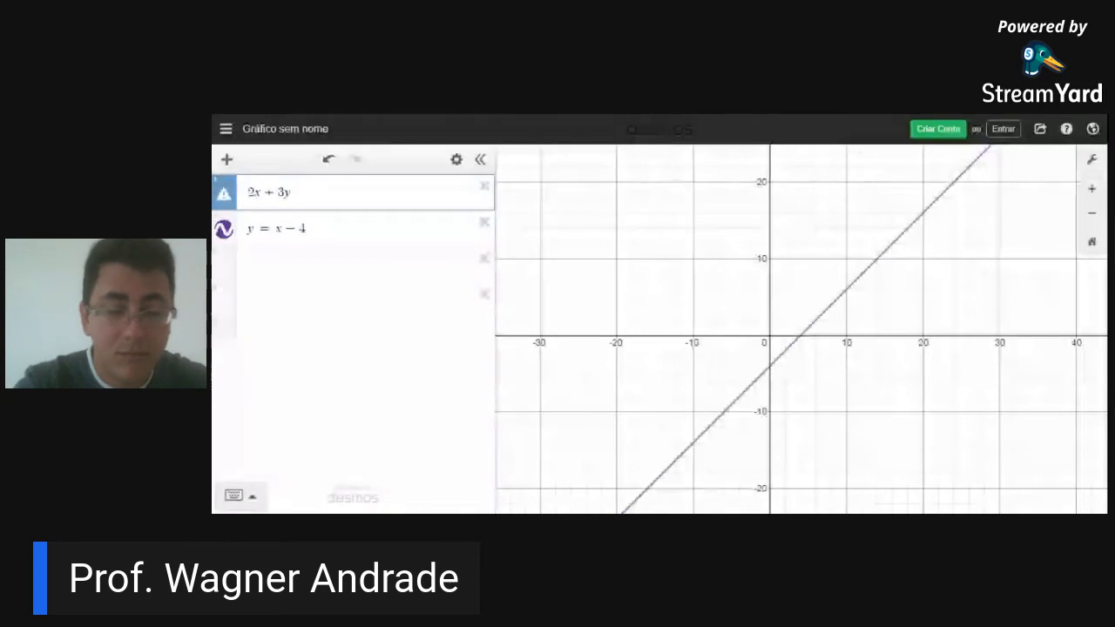
pyautogui.write('-')
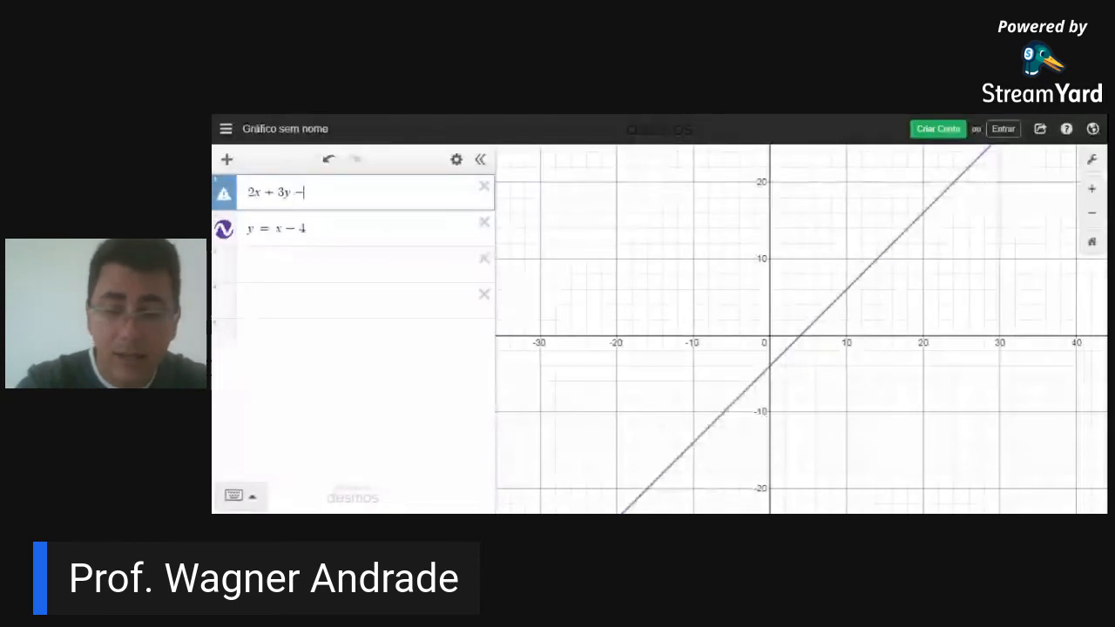
pyautogui.write('6=0')
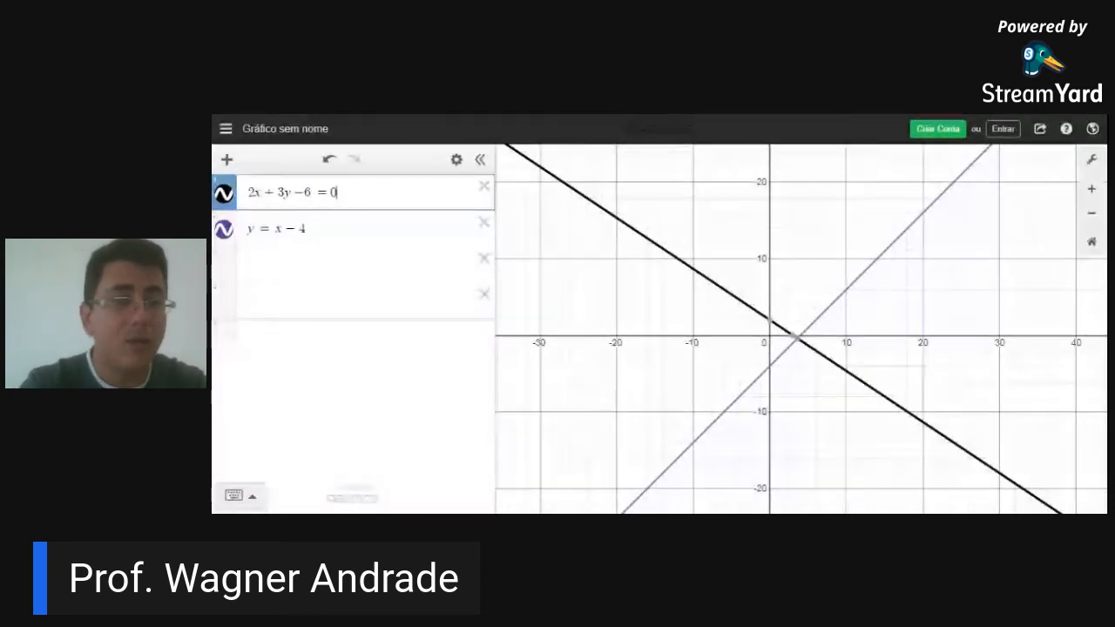
# Step: Replace the second equation, y = x - 4, with x + y - 2 = 0
pyautogui.click(307, 229)
pyautogui.press('BackSpace')
pyautogui.press('BackSpace')
pyautogui.press('BackSpace')
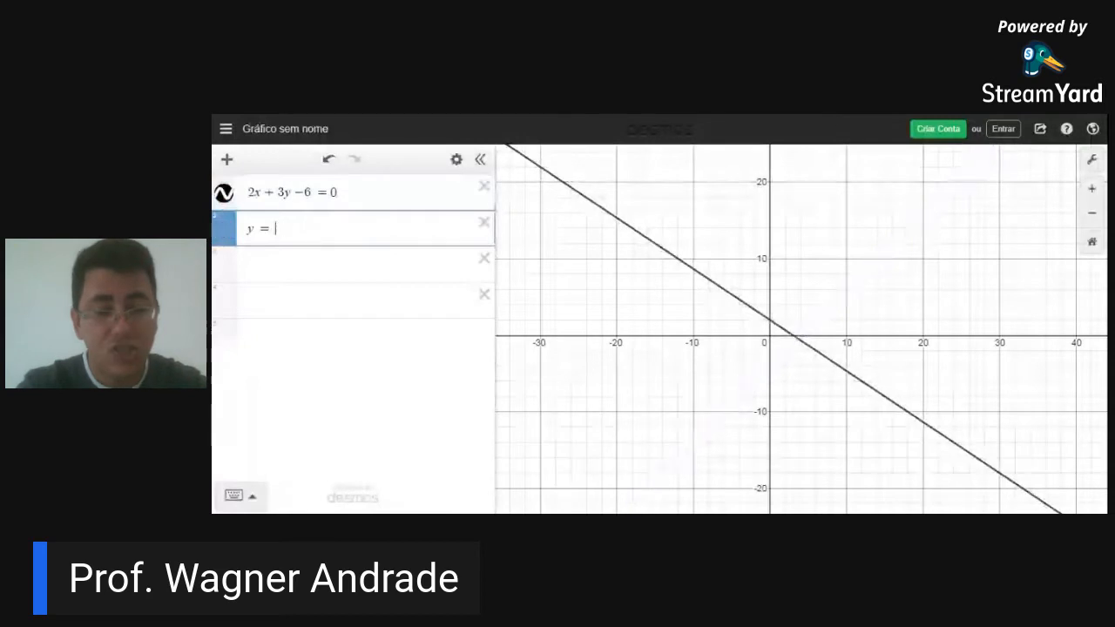
pyautogui.press('BackSpace')
pyautogui.press('BackSpace')
pyautogui.write('x')
pyautogui.press('BackSpace')
pyautogui.write('3')
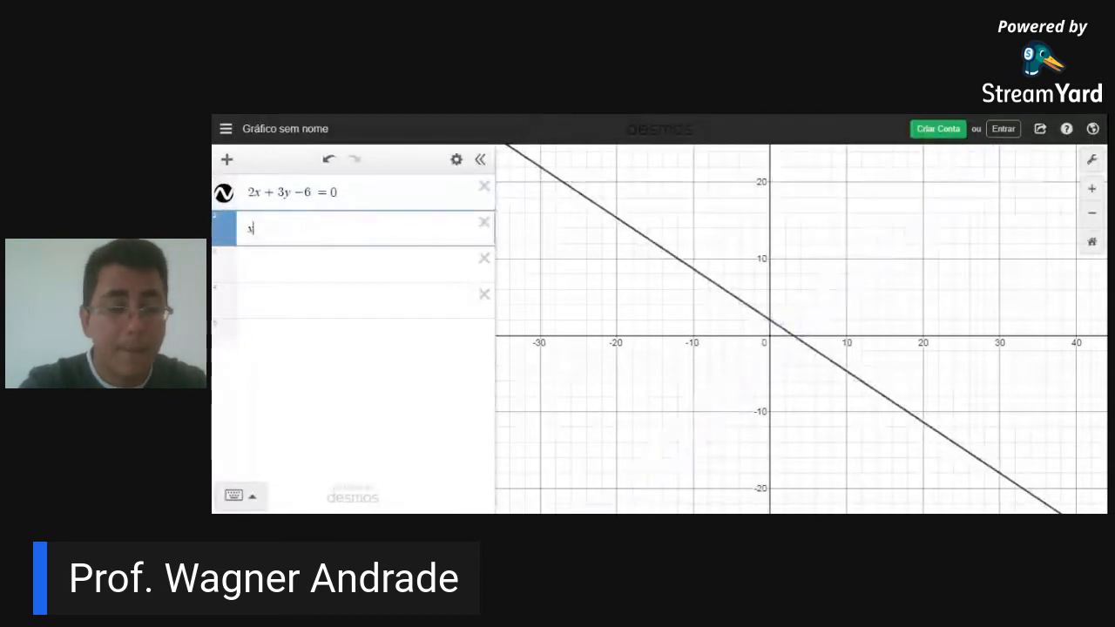
pyautogui.press('BackSpace')
pyautogui.write('x')
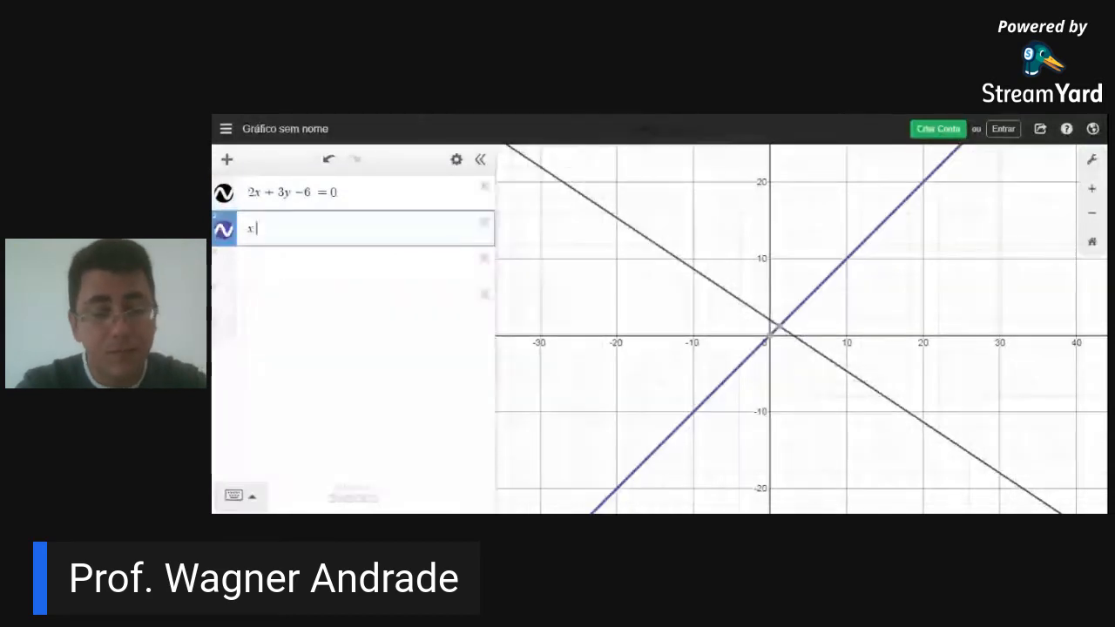
pyautogui.write('+')
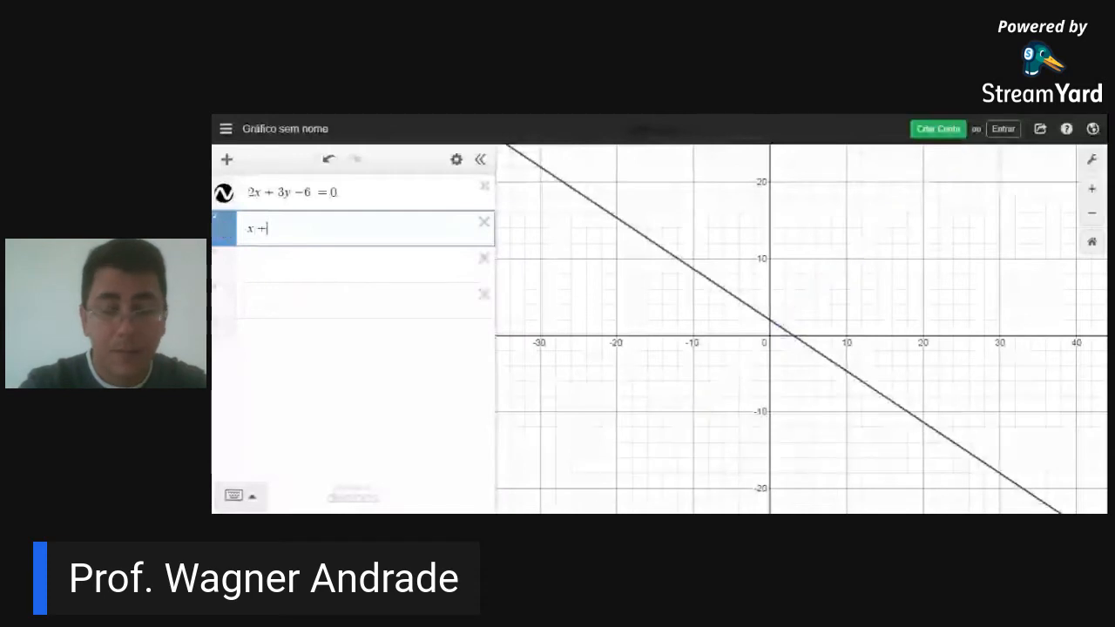
pyautogui.write('y')
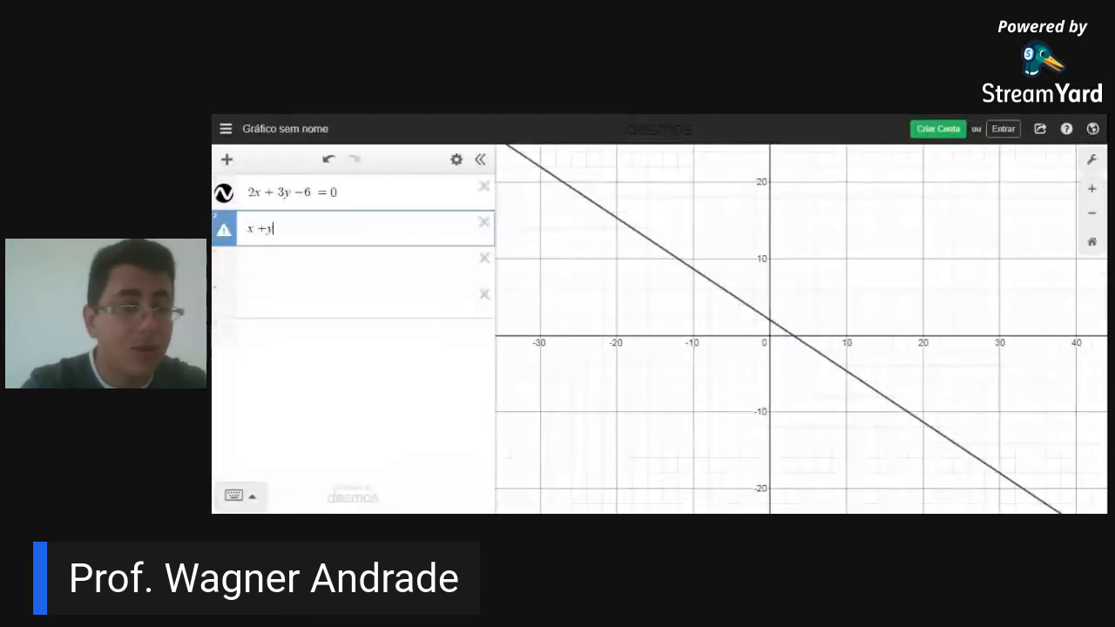
pyautogui.press('BackSpace')
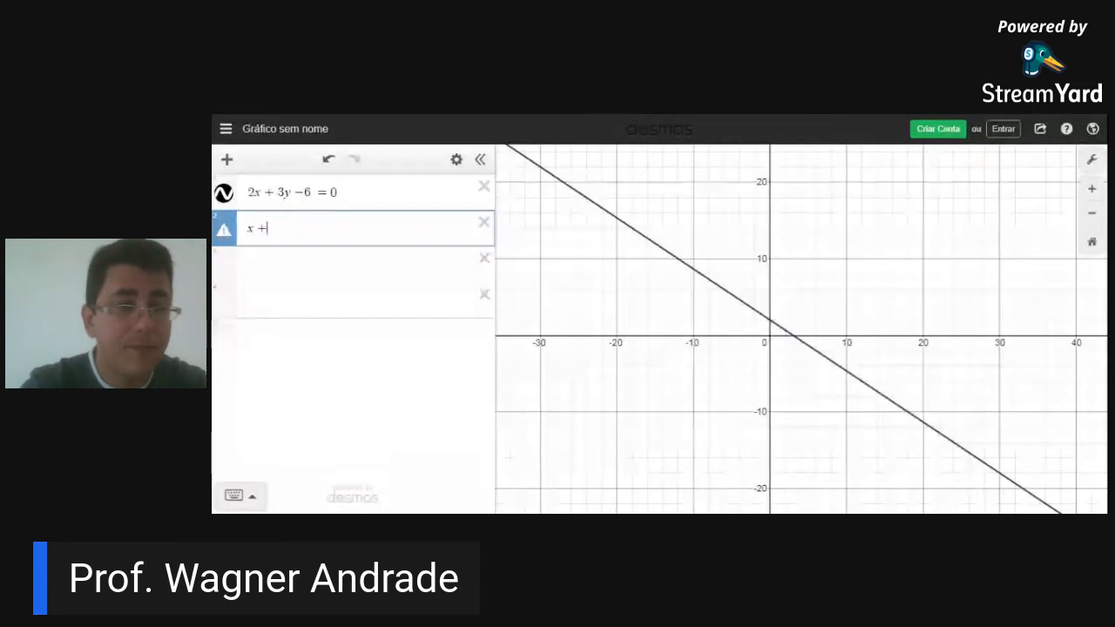
pyautogui.write('t')
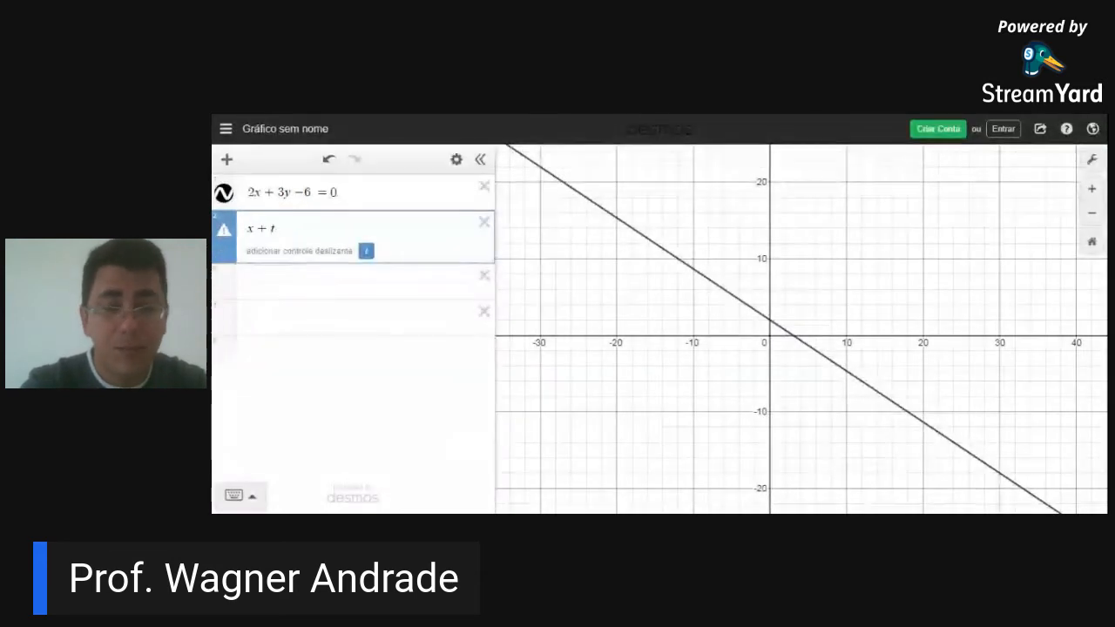
pyautogui.press('BackSpace')
pyautogui.write('y')
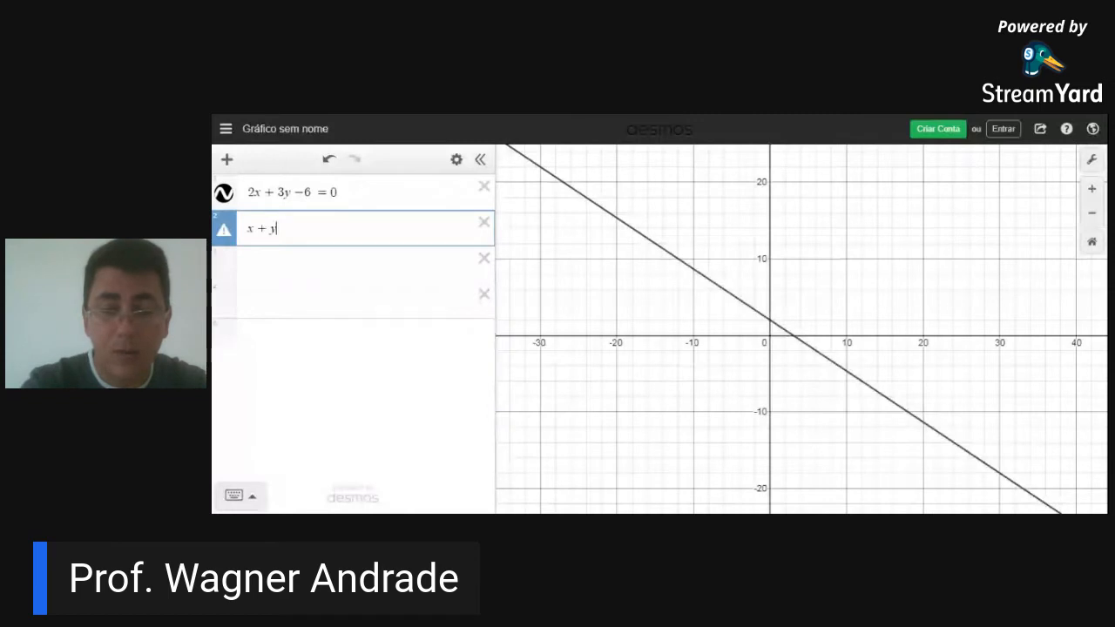
pyautogui.write('-2')
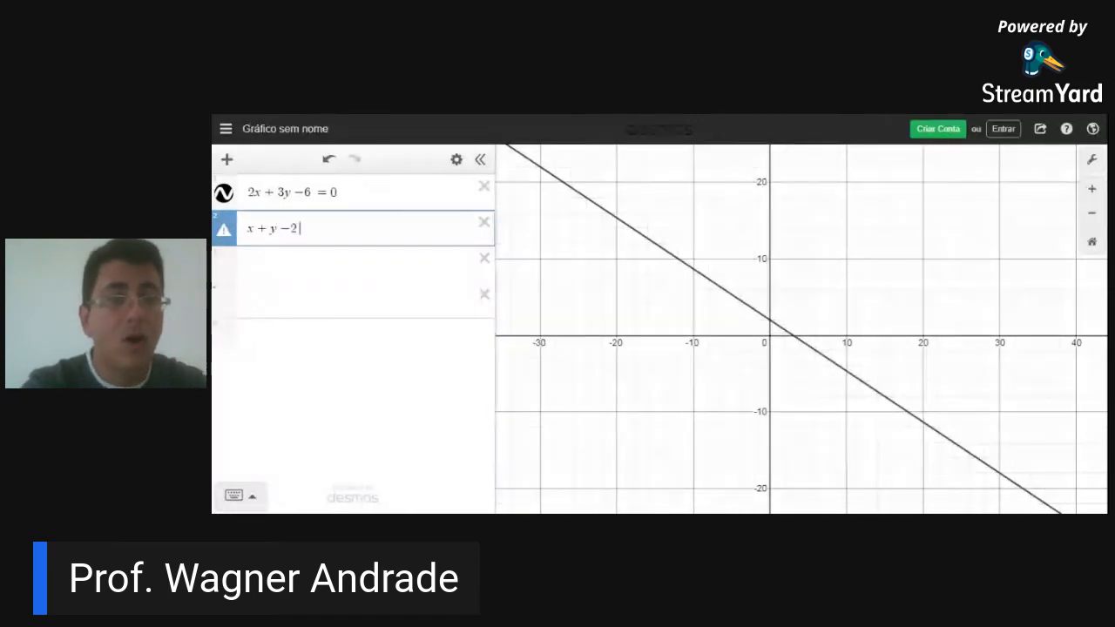
pyautogui.write('=0')
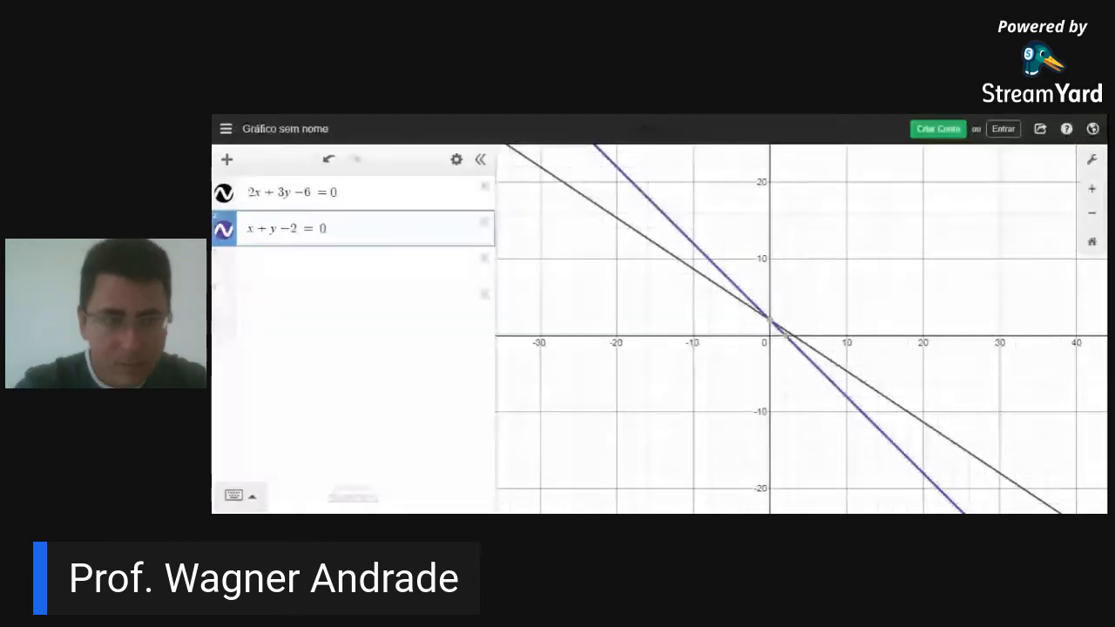
# Step: Show the coordinates of the point where the two lines intersect and of the second line's x-intercept
pyautogui.click(768, 324)
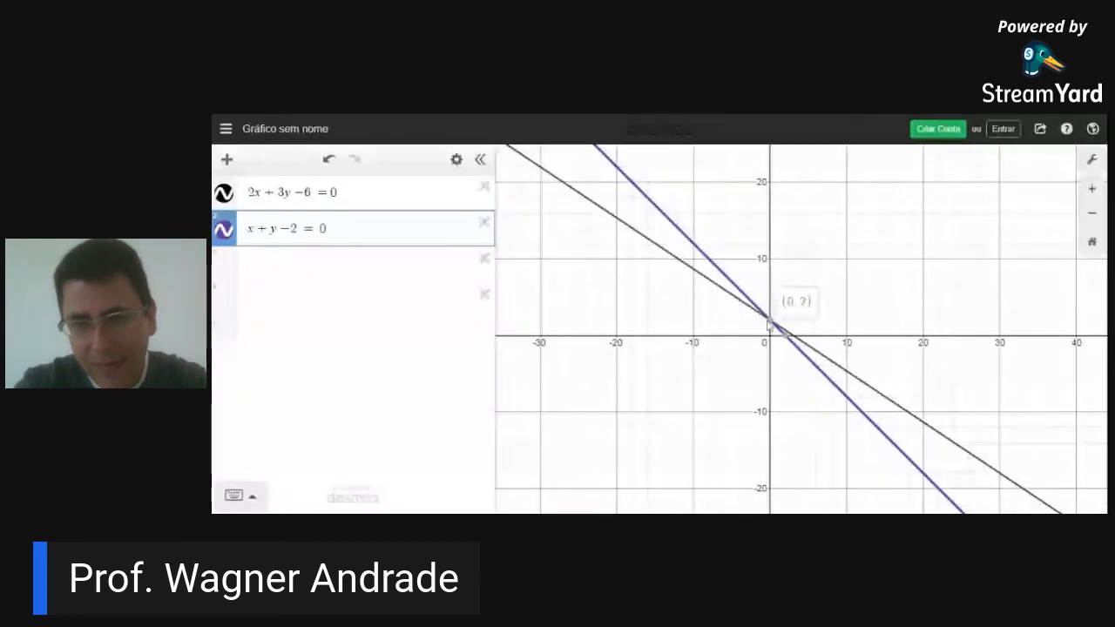
pyautogui.click(771, 323)
pyautogui.click(786, 337)
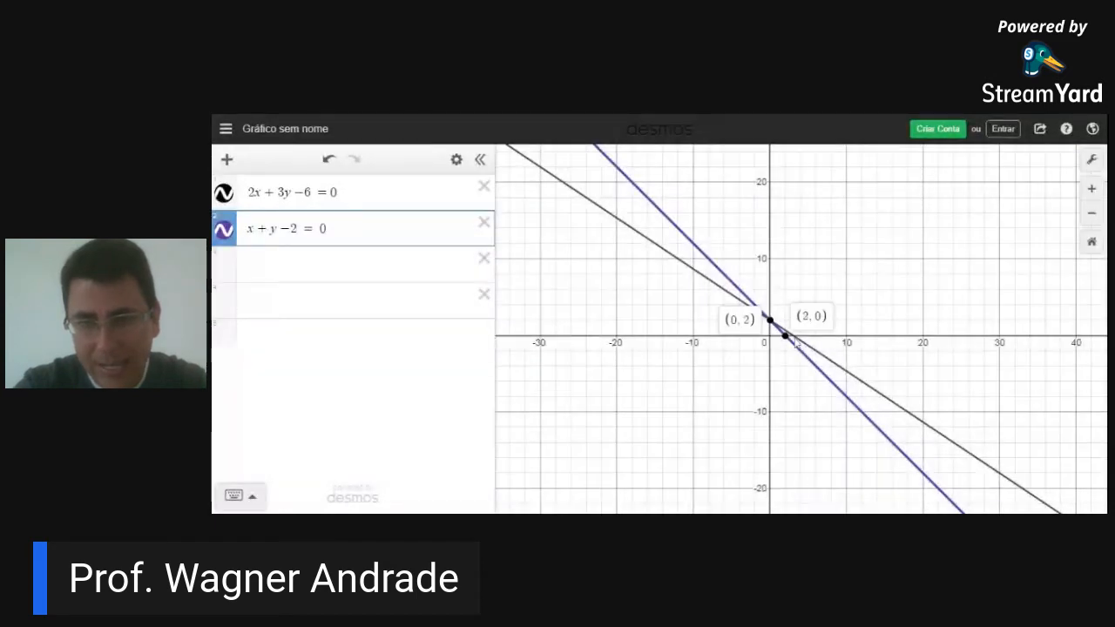
pyautogui.moveTo(796, 342)
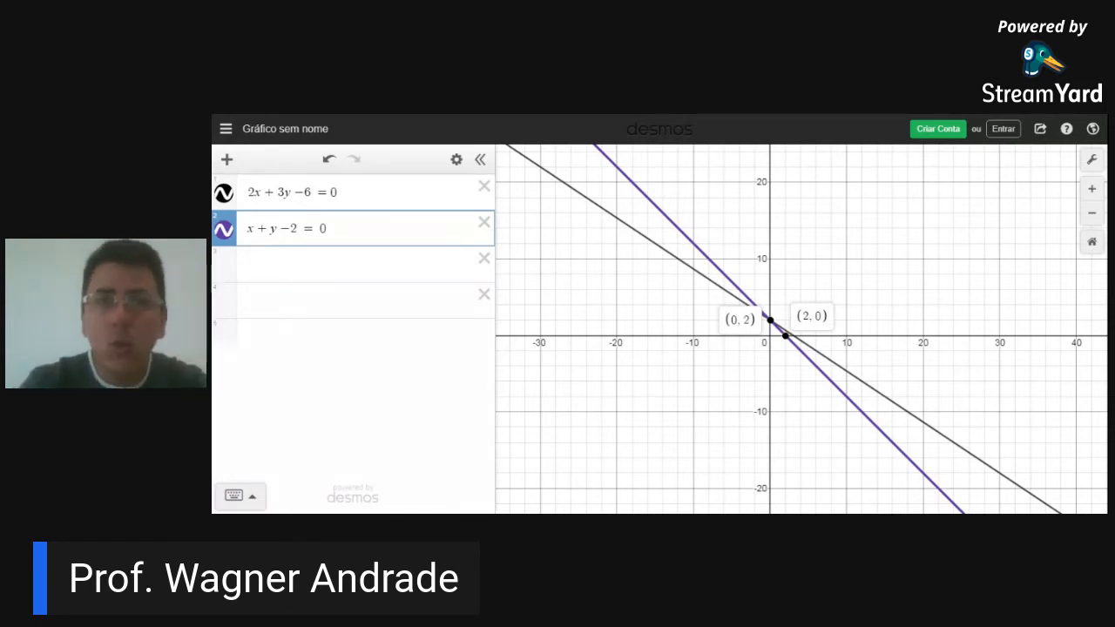
# Step: Hide and redisplay the line 2x + 3y - 6 = 0, then the line x + y - 2 = 0, to view each alone
pyautogui.click(225, 193)
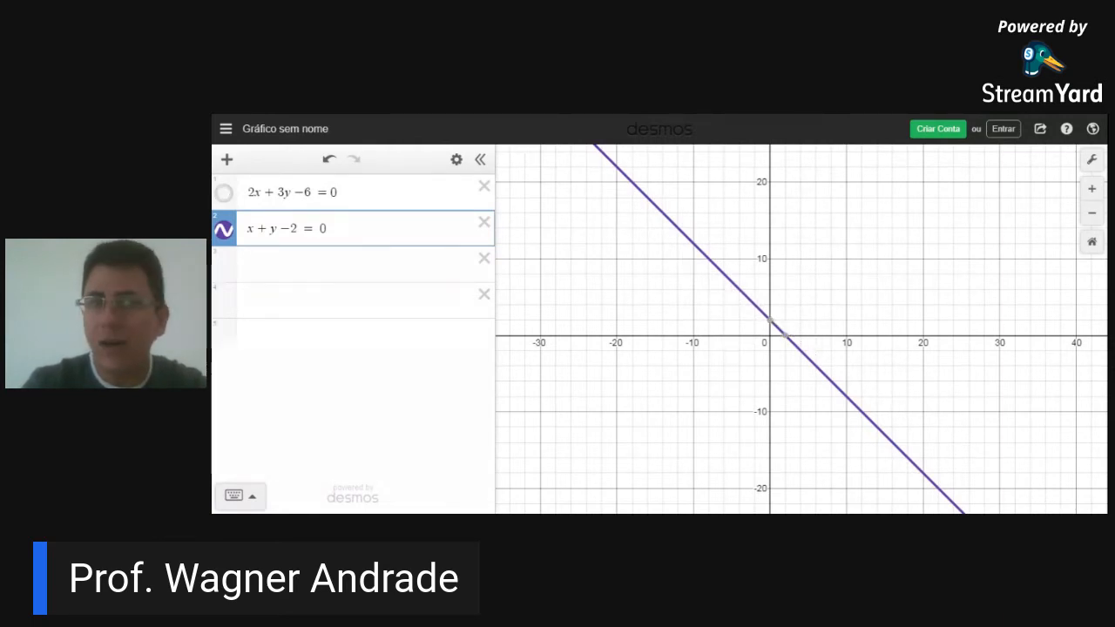
pyautogui.click(225, 193)
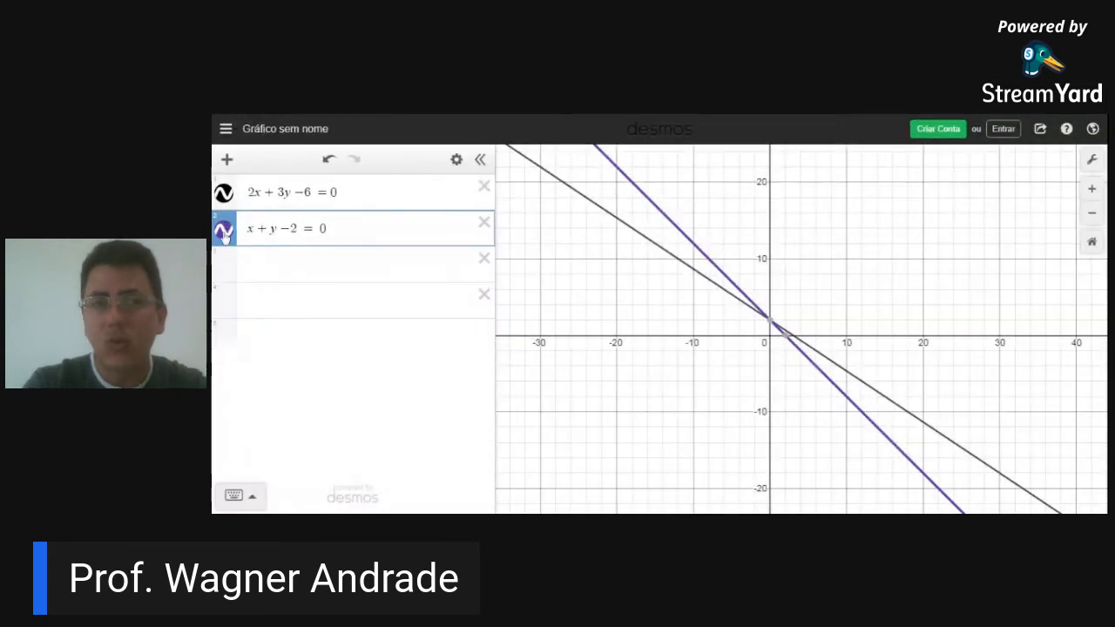
pyautogui.click(224, 231)
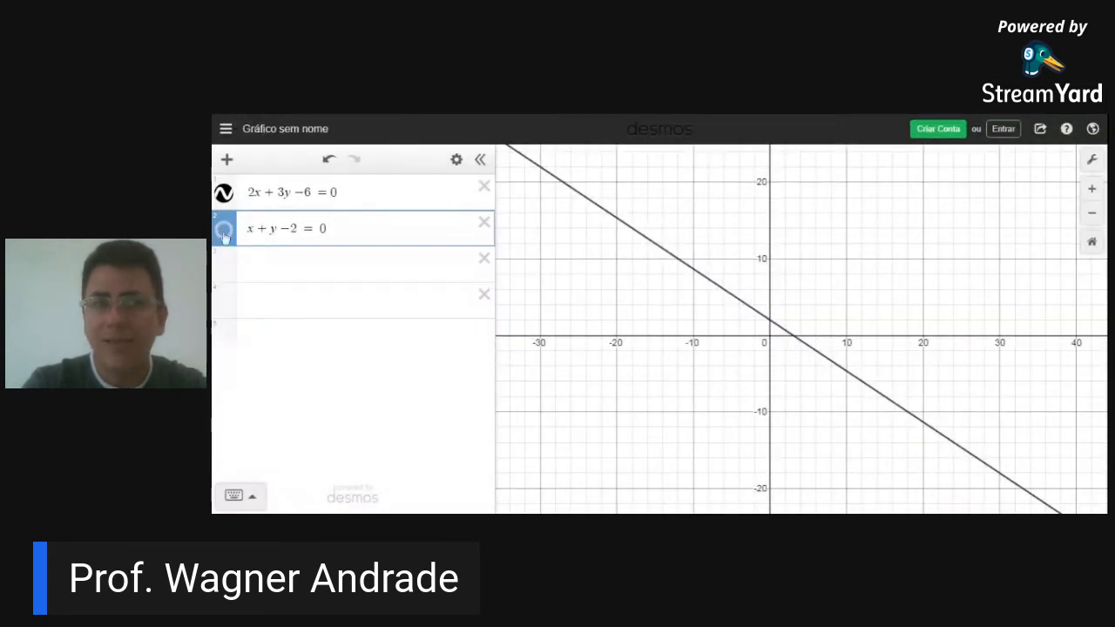
pyautogui.click(224, 232)
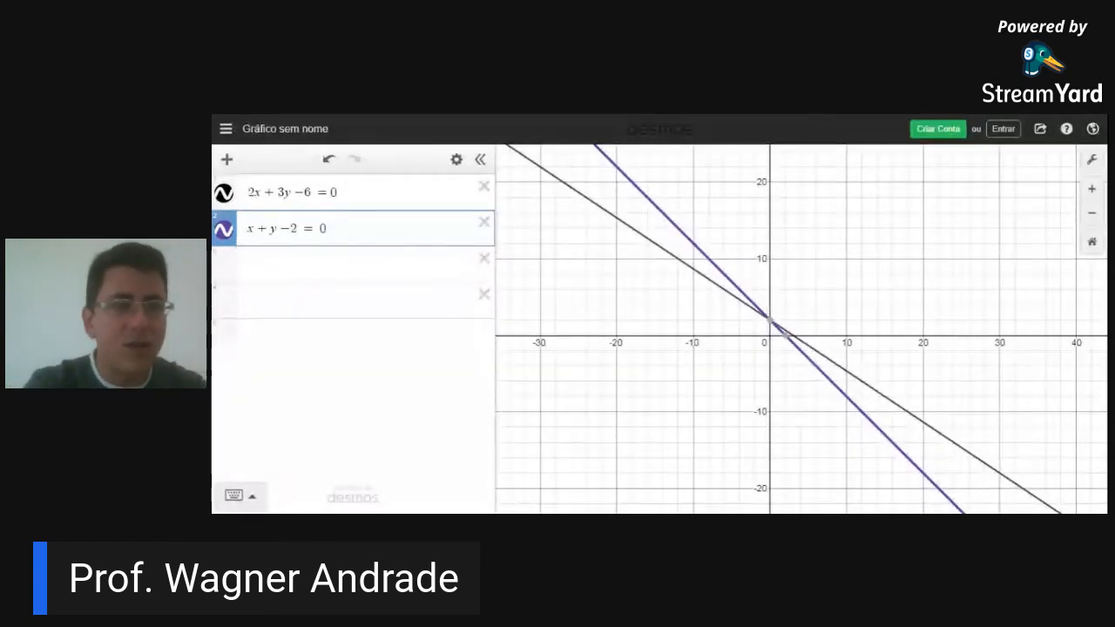
# Step: Add a third expression, y = x², below the two linear equations
pyautogui.click(227, 162)
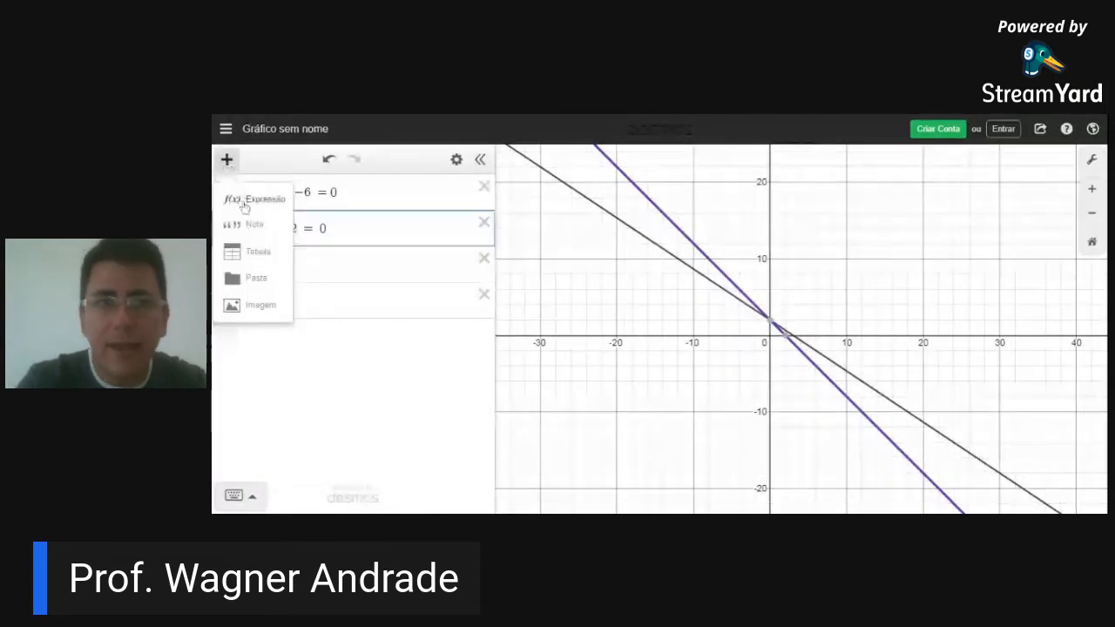
pyautogui.click(245, 202)
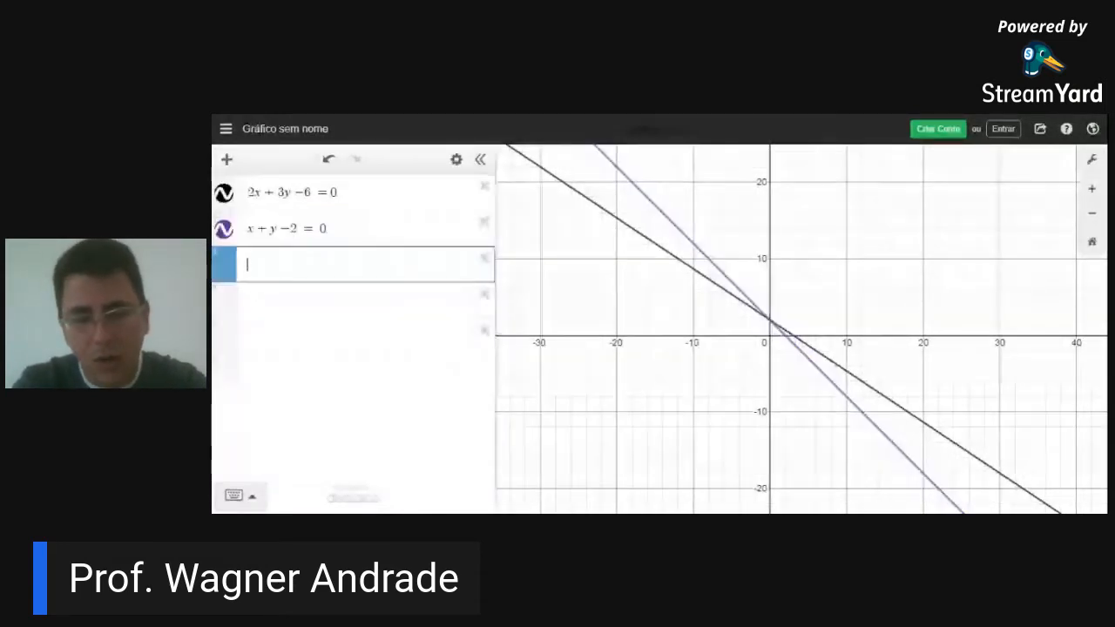
pyautogui.write('y ')
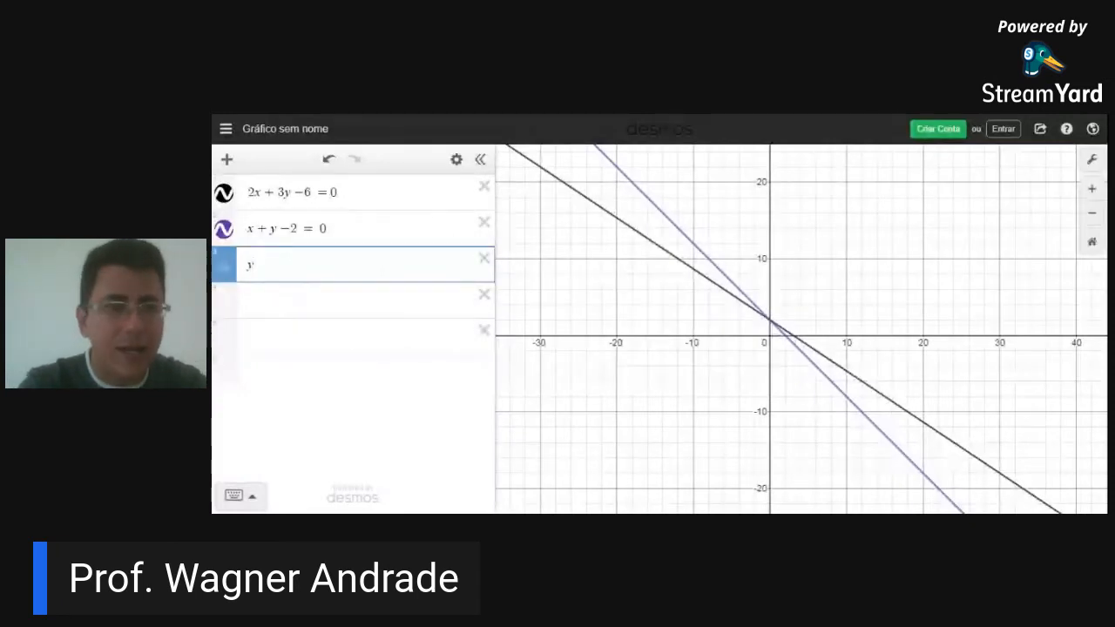
pyautogui.write('= ')
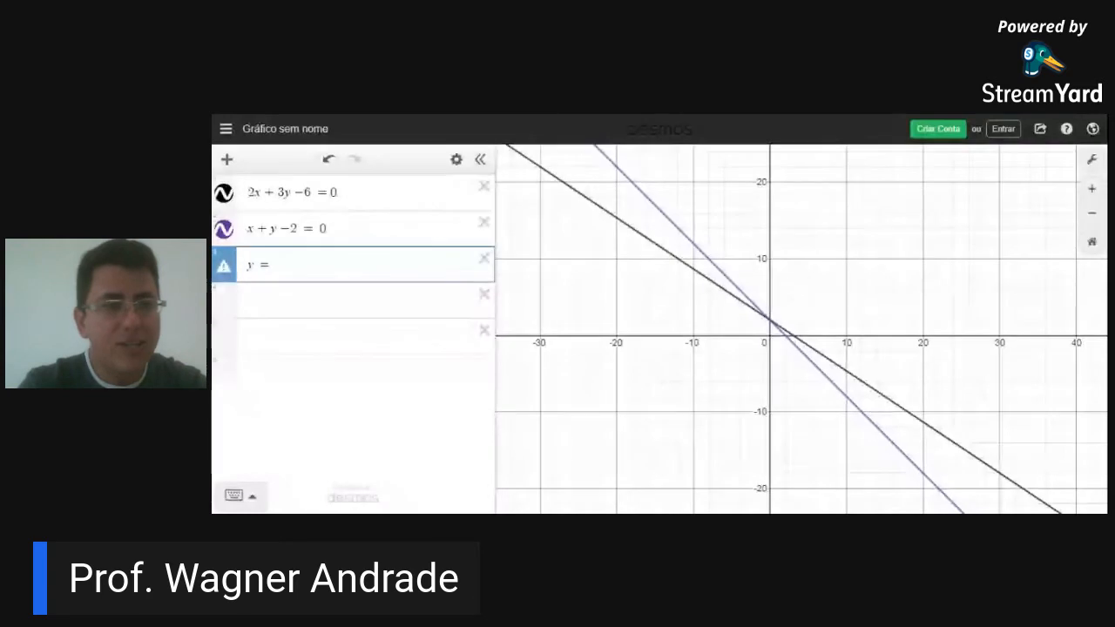
pyautogui.write('x')
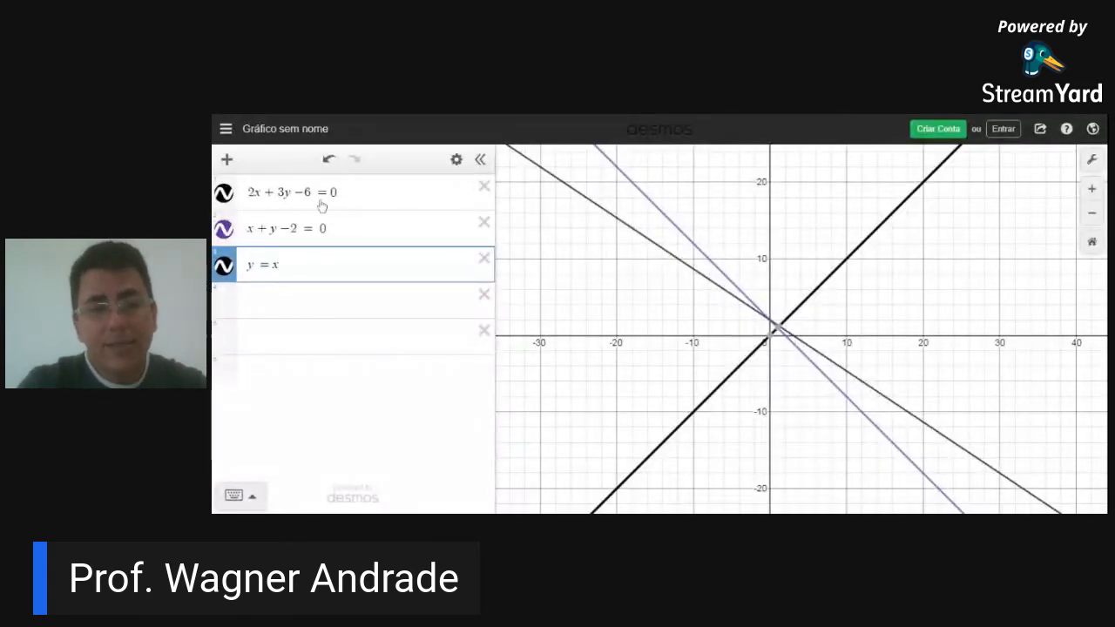
pyautogui.click(235, 499)
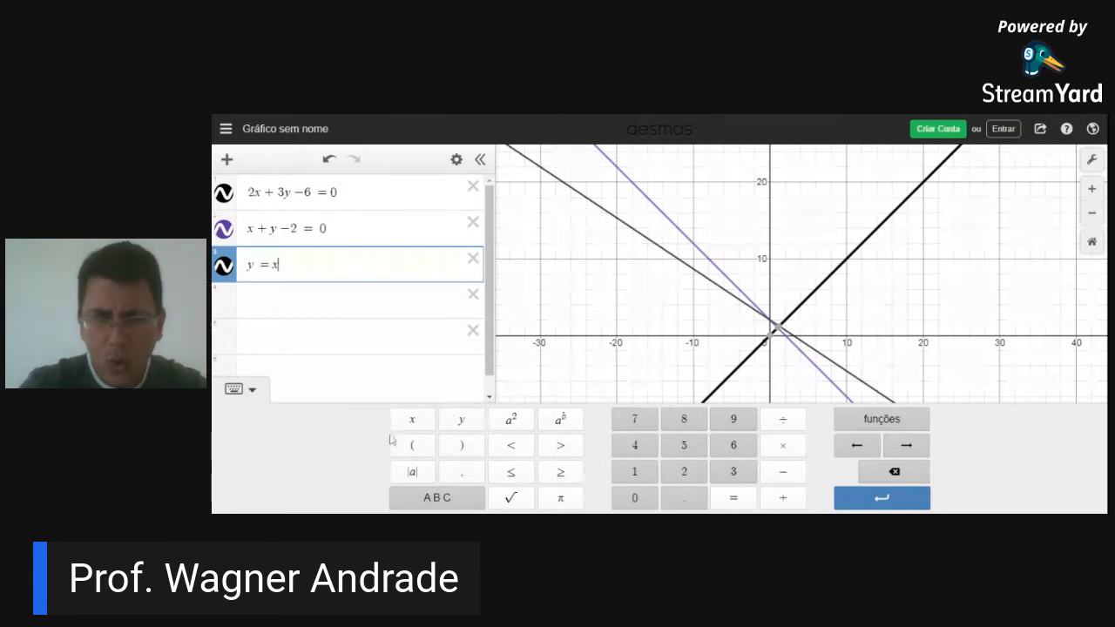
pyautogui.click(511, 421)
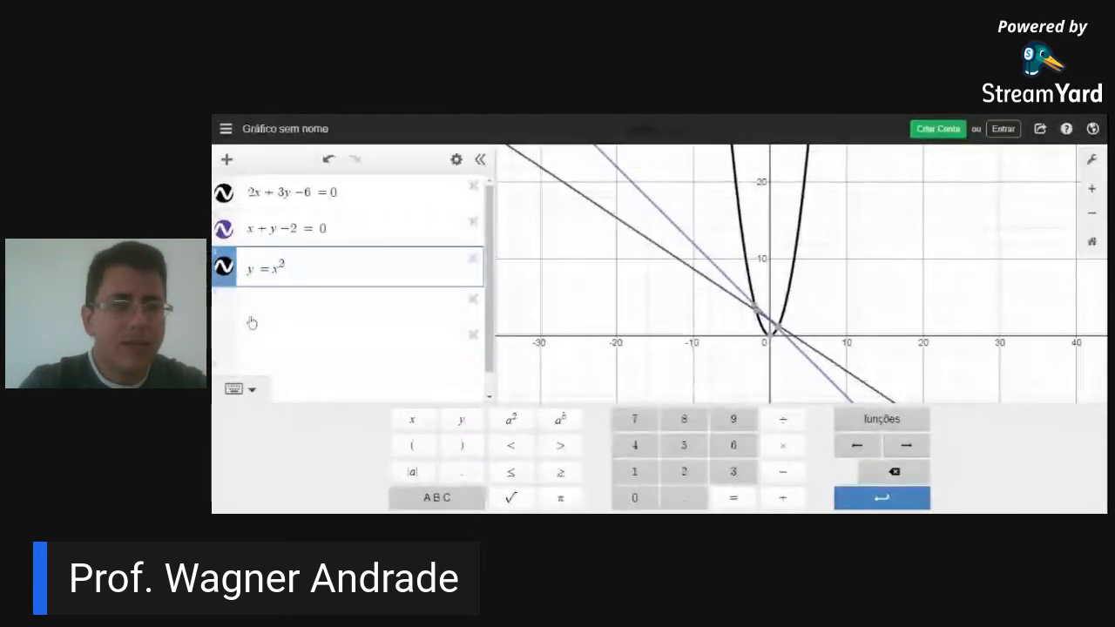
# Step: Add a fourth expression, y = x⁴, below the parabola's equation
pyautogui.click(226, 158)
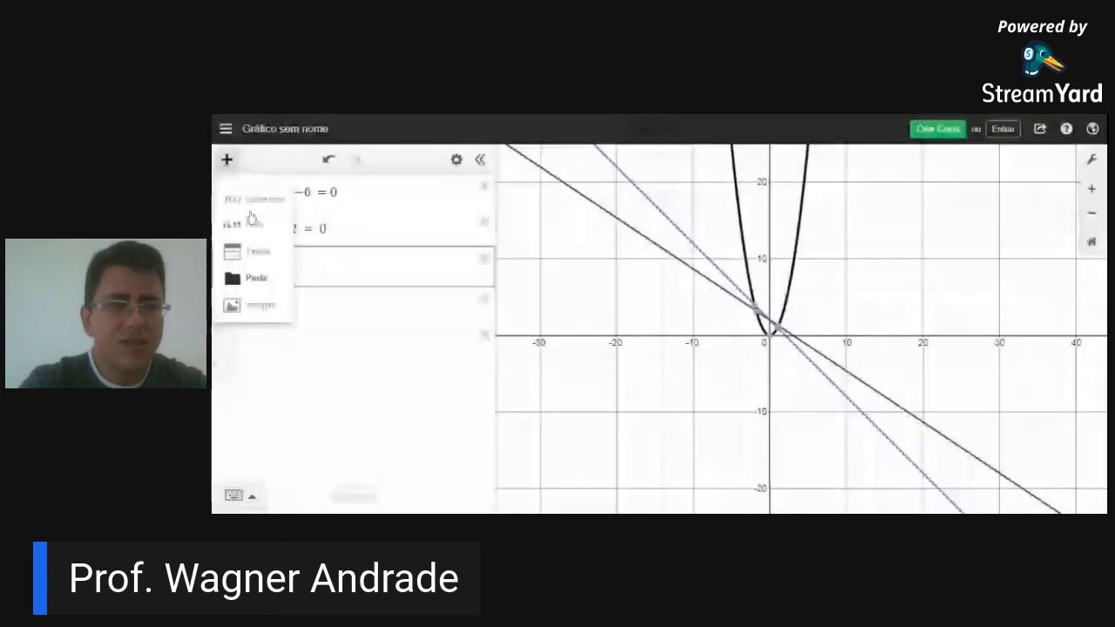
pyautogui.click(250, 215)
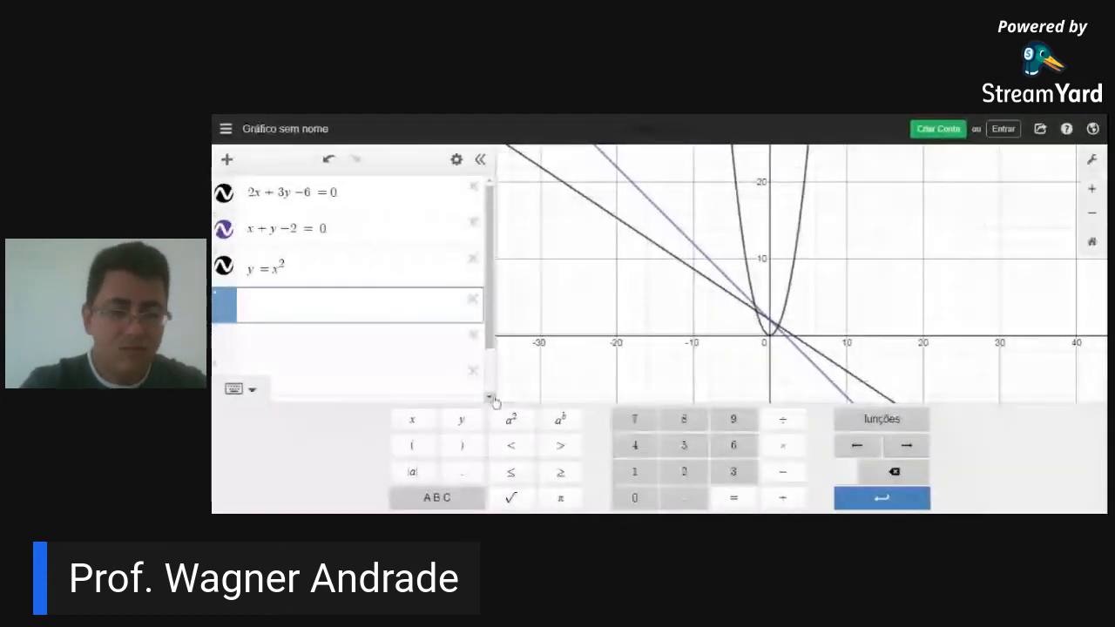
pyautogui.write('y ')
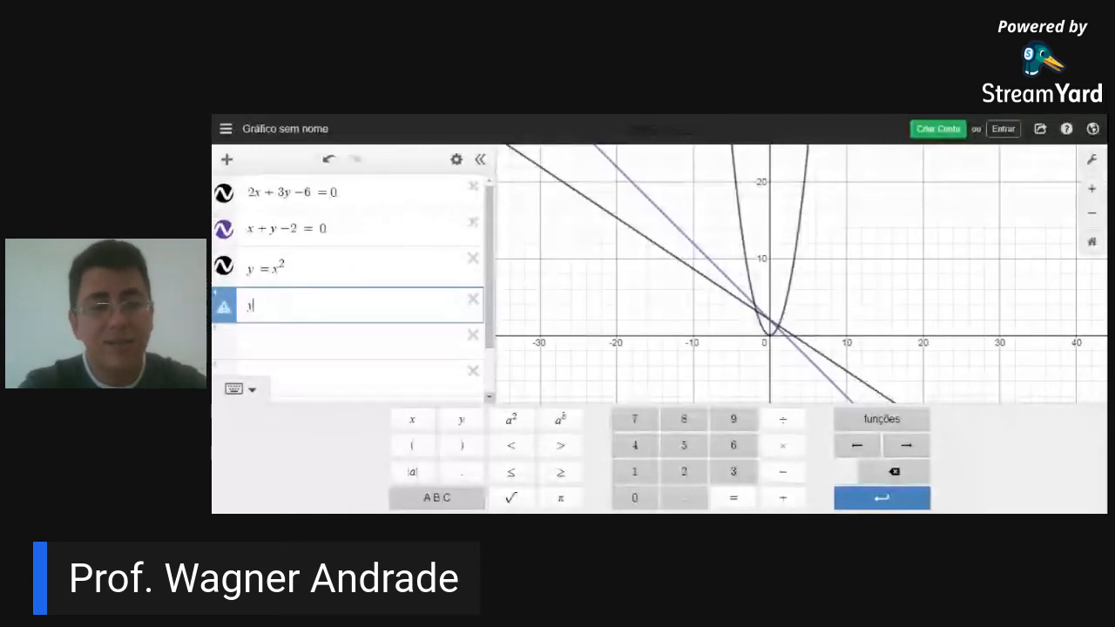
pyautogui.write('=x')
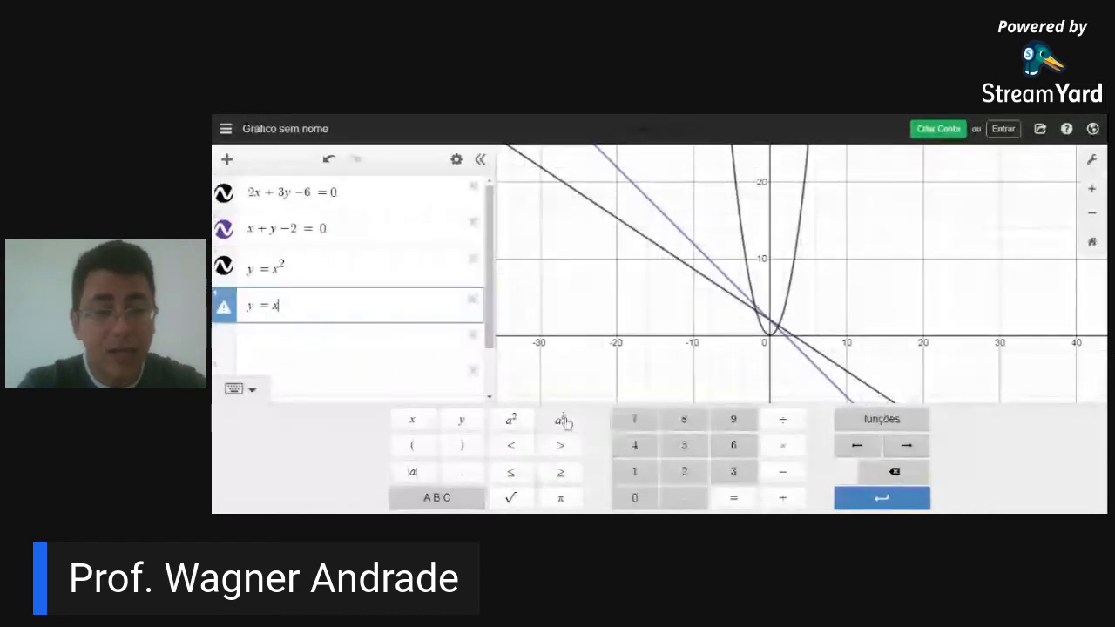
pyautogui.click(562, 421)
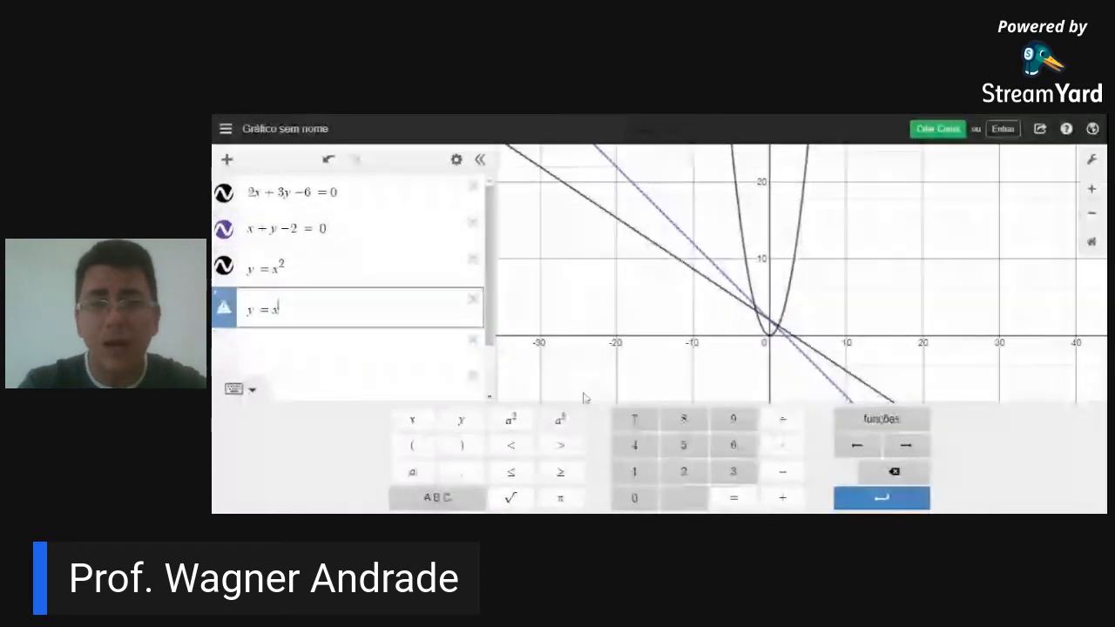
pyautogui.write('4')
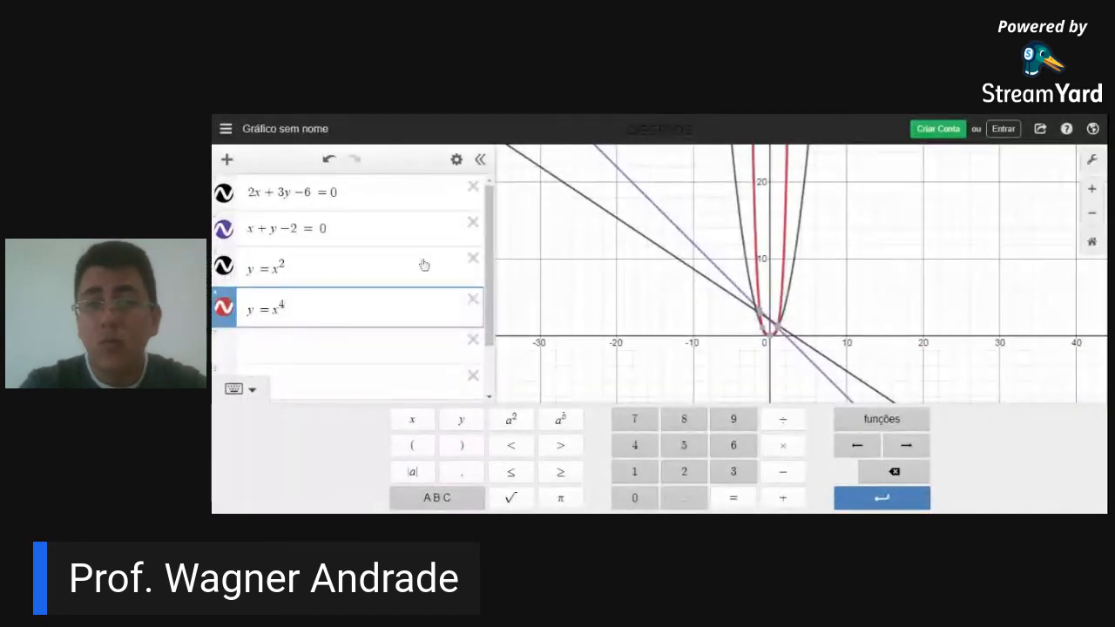
# Step: Hide the graphs of y = x², x + y - 2 = 0 and 2x + 3y - 6 = 0, leaving only y = x⁴ displayed
pyautogui.click(223, 270)
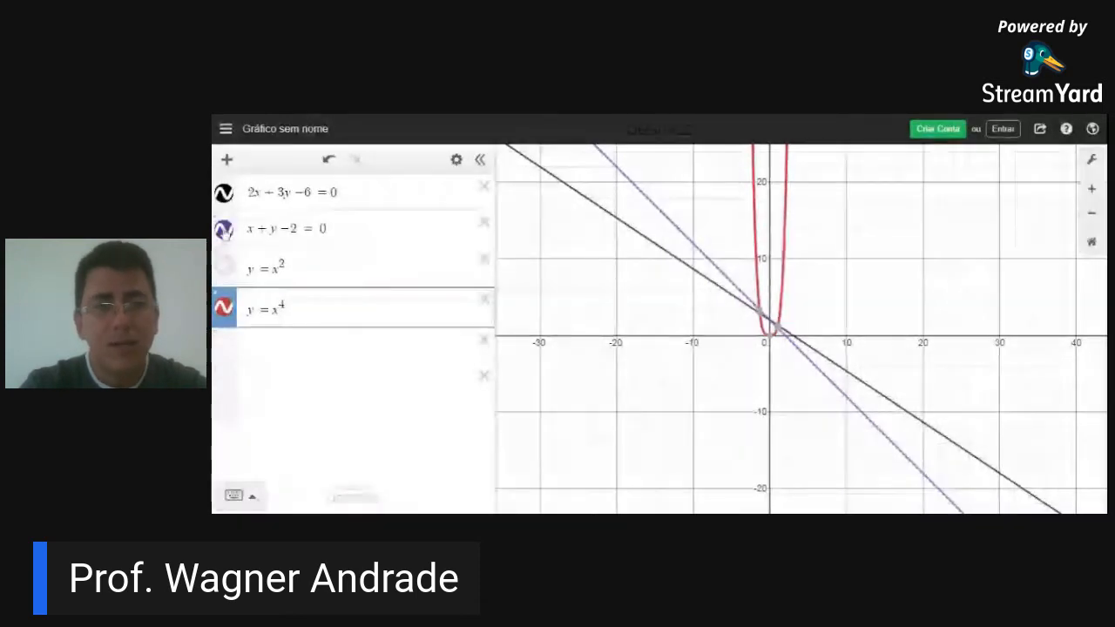
pyautogui.click(223, 228)
pyautogui.click(223, 193)
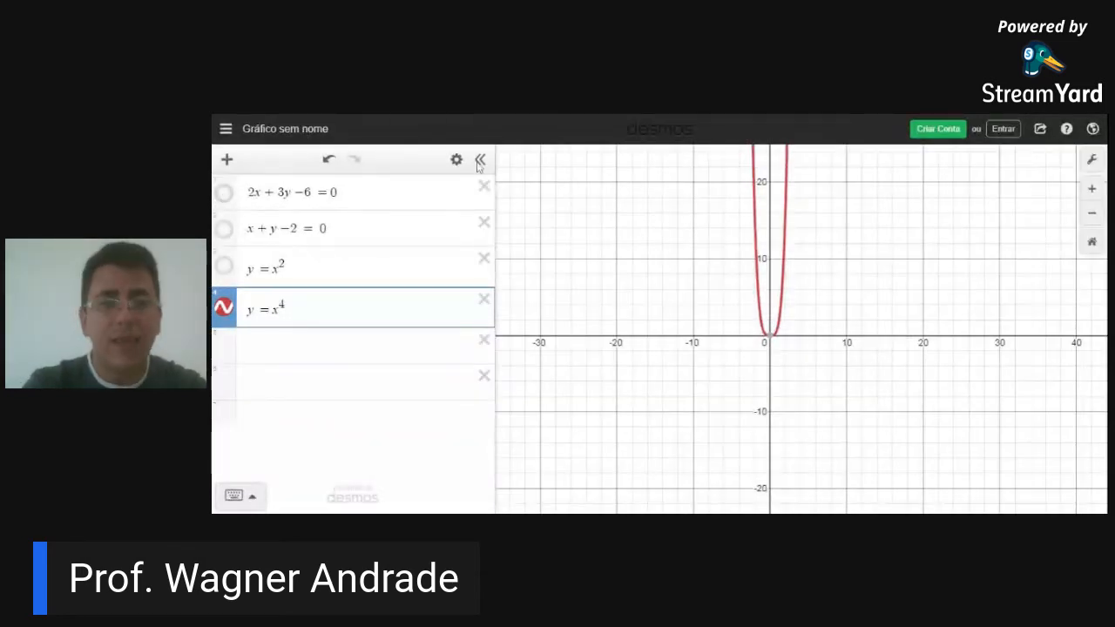
# Step: Change the fourth equation to y = x⁴ + 2 and hide its graph
pyautogui.click(283, 310)
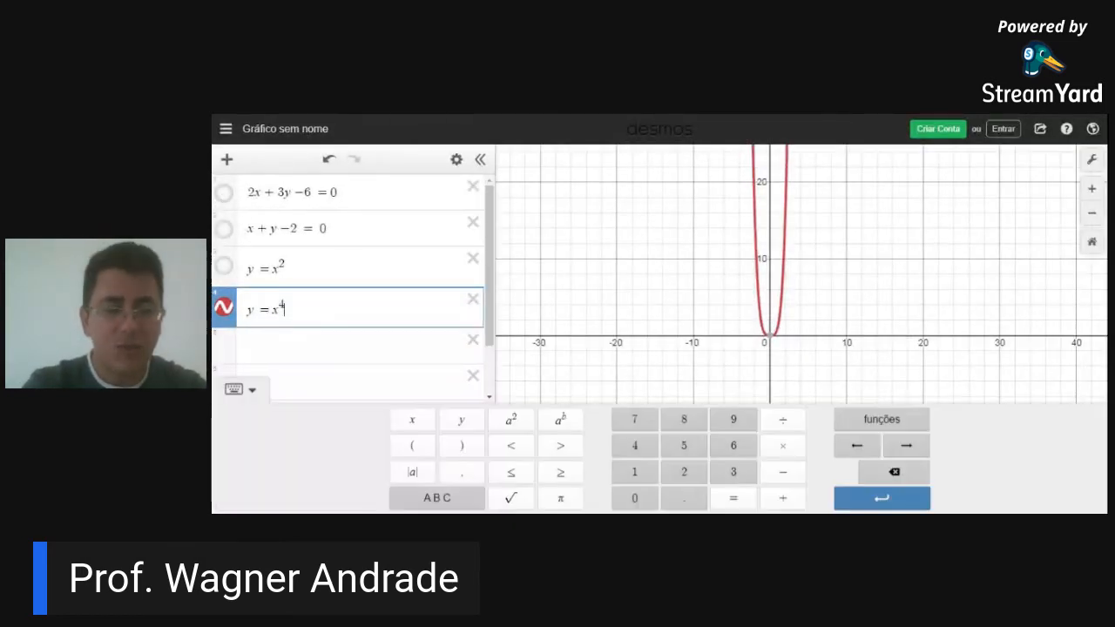
pyautogui.write('+2')
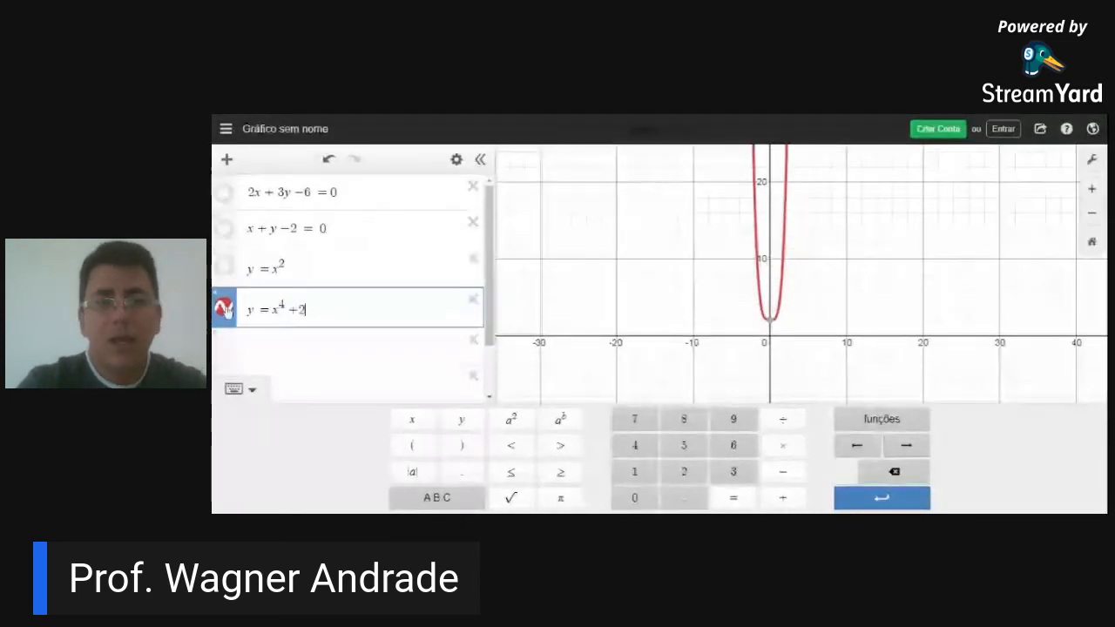
pyautogui.click(224, 308)
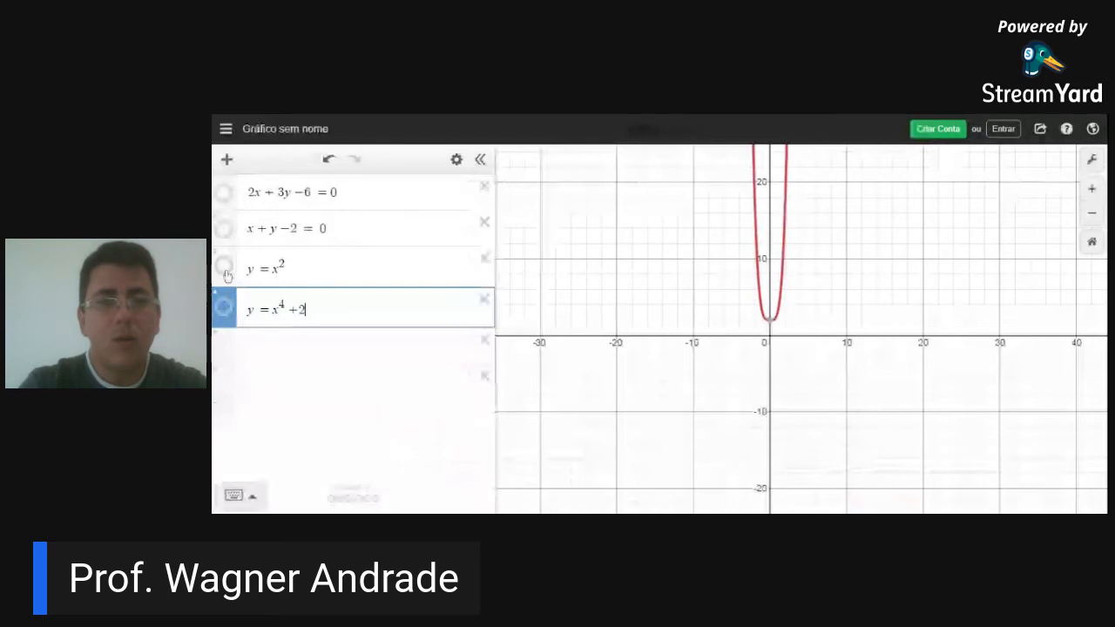
# Step: Show the graphs of all four equations together: both lines, y = x² and y = x⁴ + 2
pyautogui.click(225, 270)
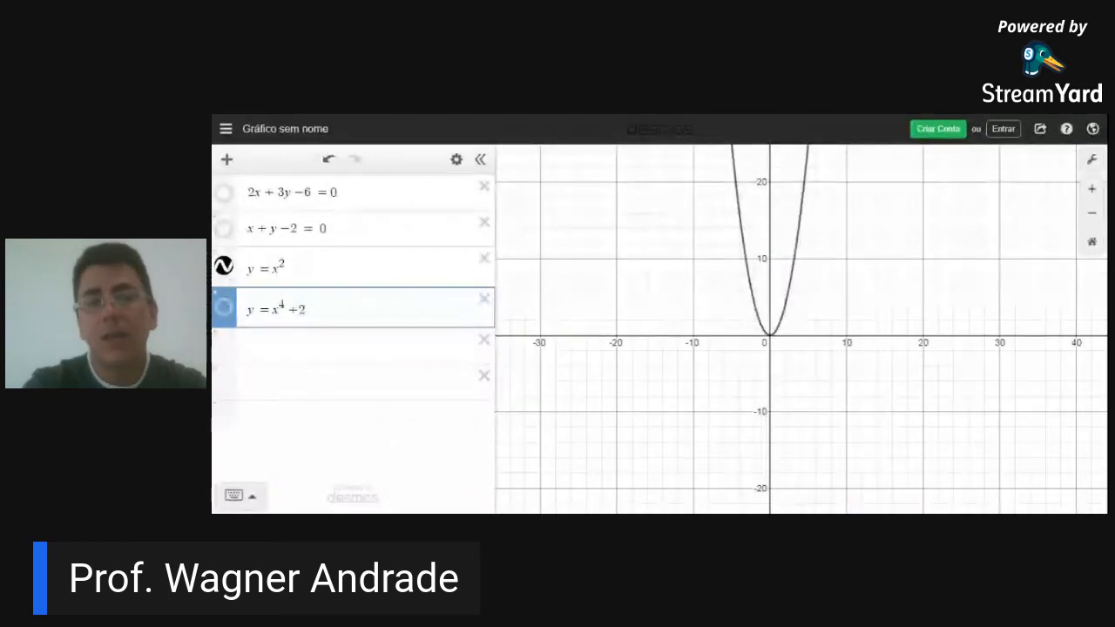
pyautogui.click(225, 266)
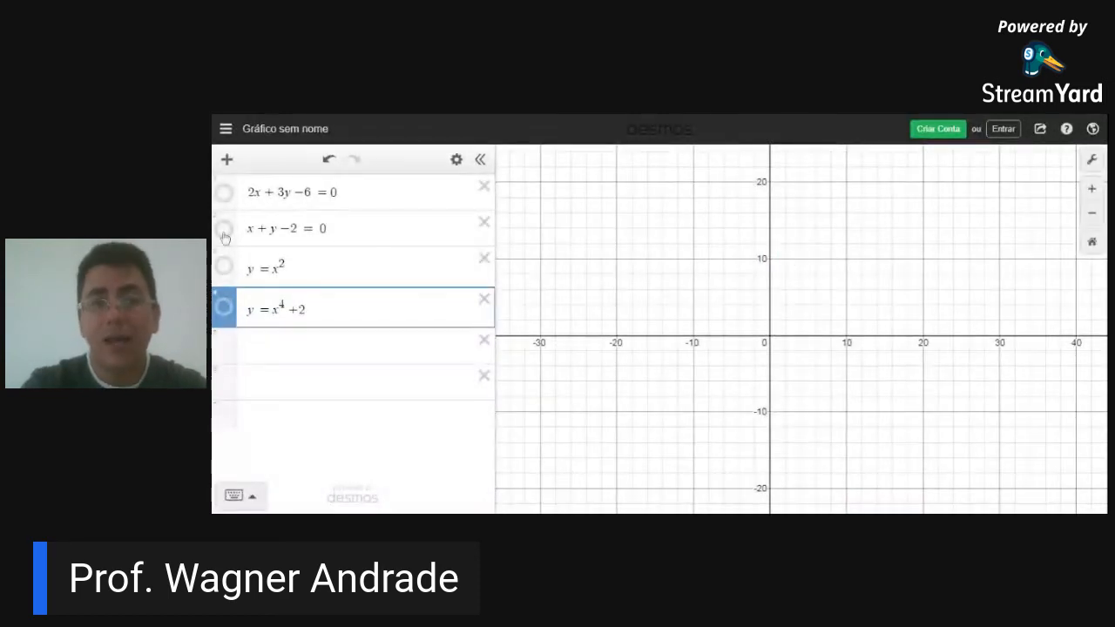
pyautogui.click(224, 230)
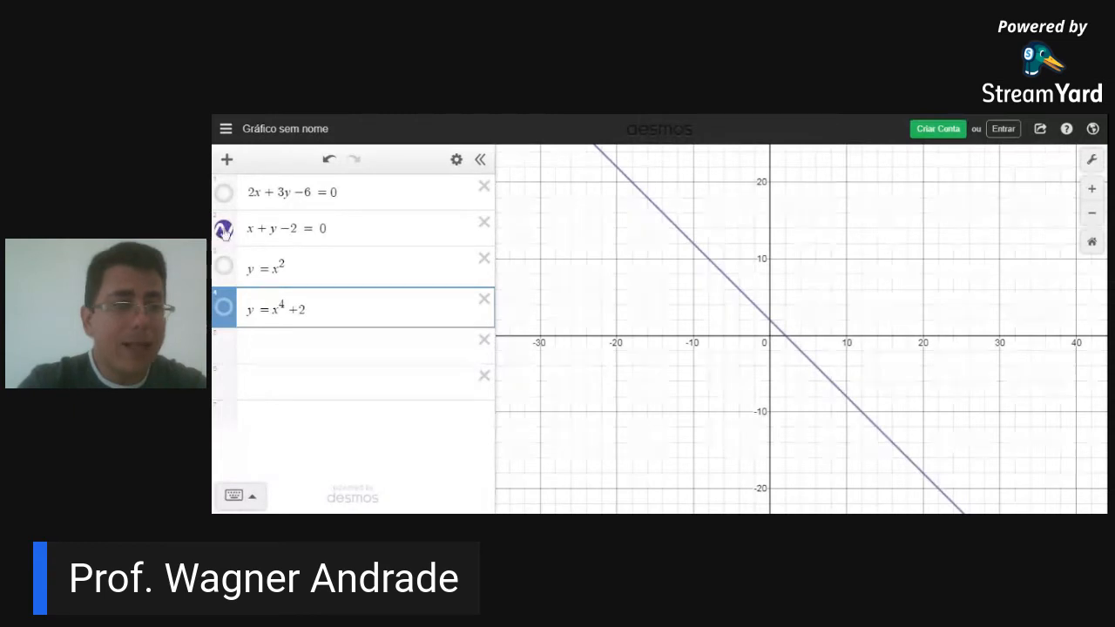
pyautogui.click(224, 193)
pyautogui.click(224, 266)
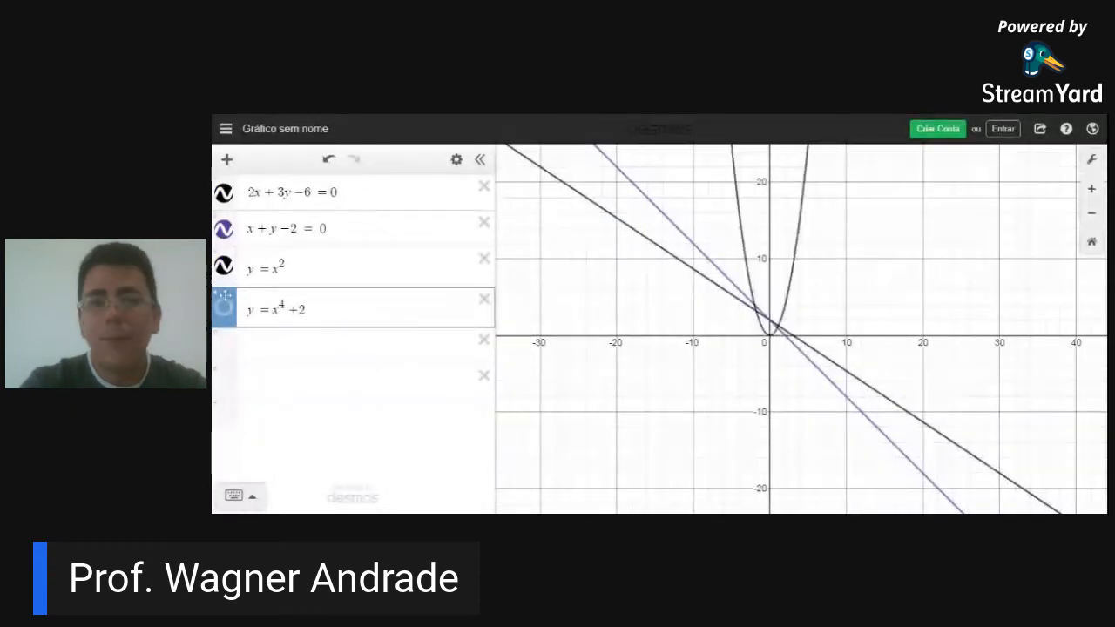
pyautogui.click(225, 310)
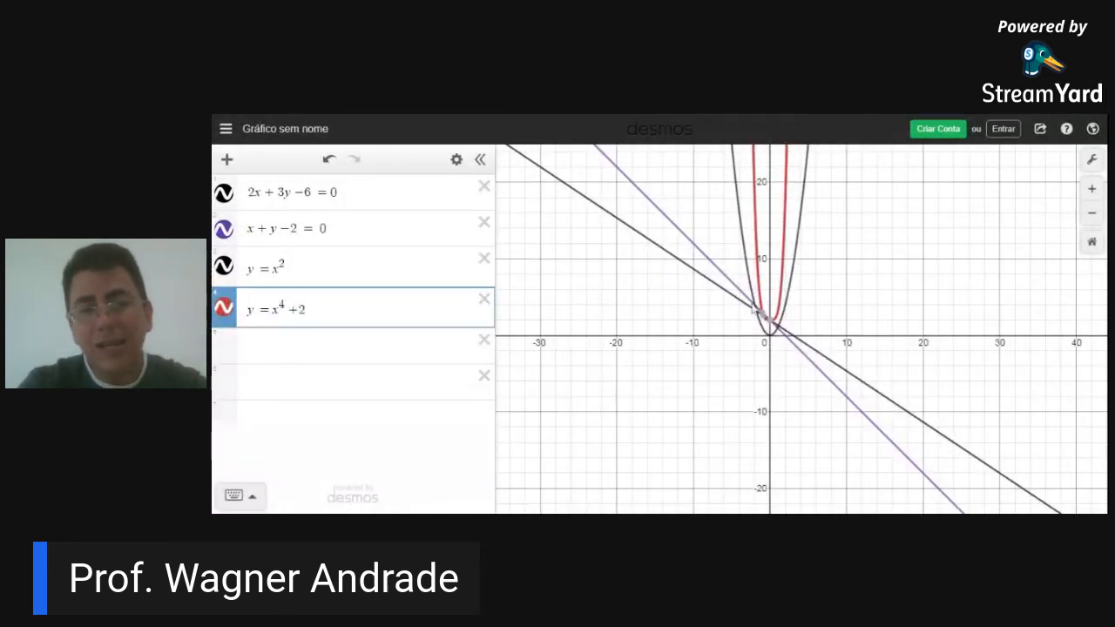
# Step: Inspect the coordinates where the line x + y - 2 = 0 meets both curves and the x-axis, and clear the point labels
pyautogui.click(780, 328)
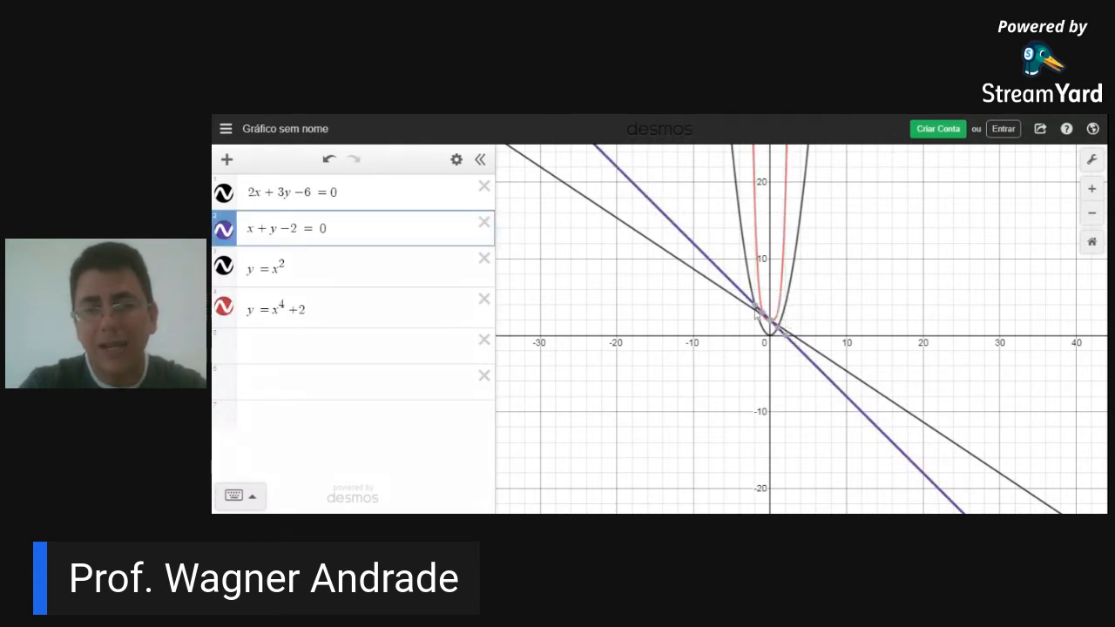
pyautogui.click(755, 307)
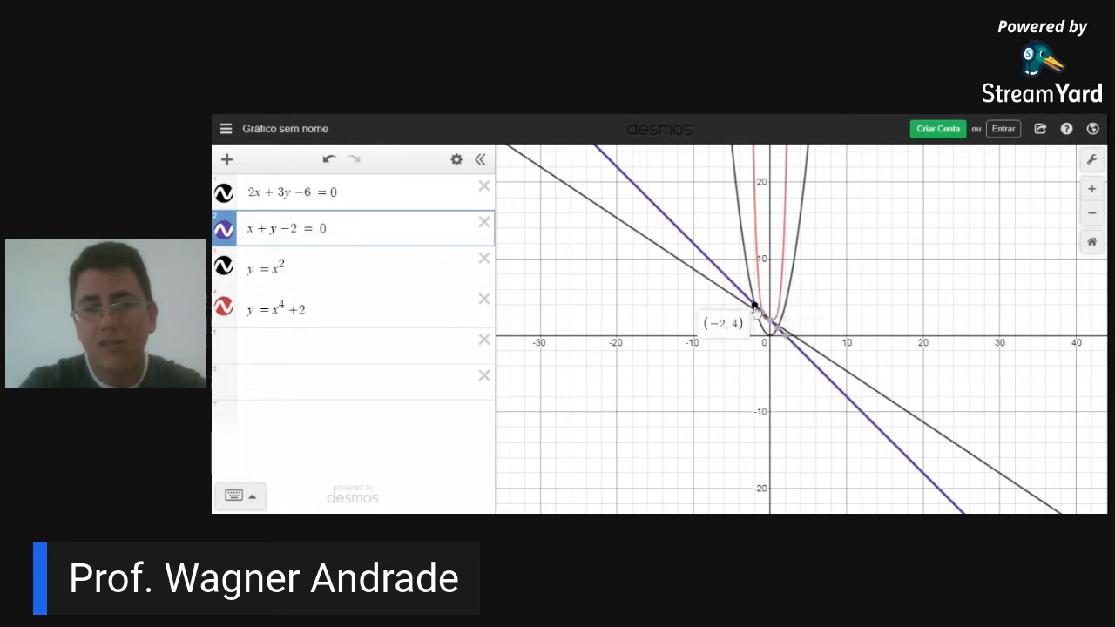
pyautogui.click(763, 312)
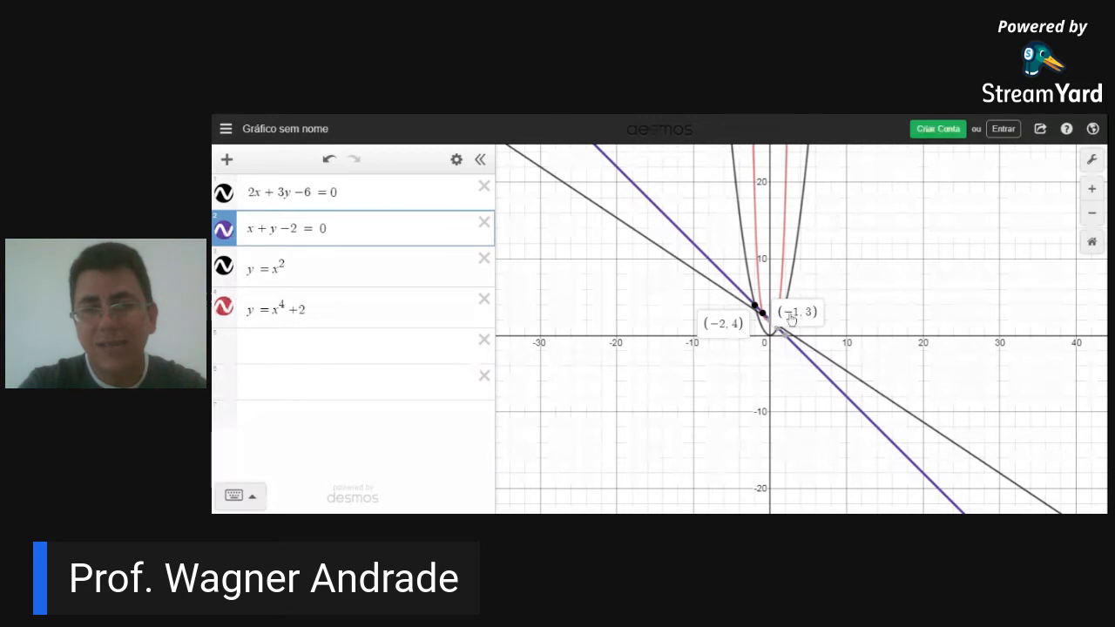
pyautogui.click(785, 337)
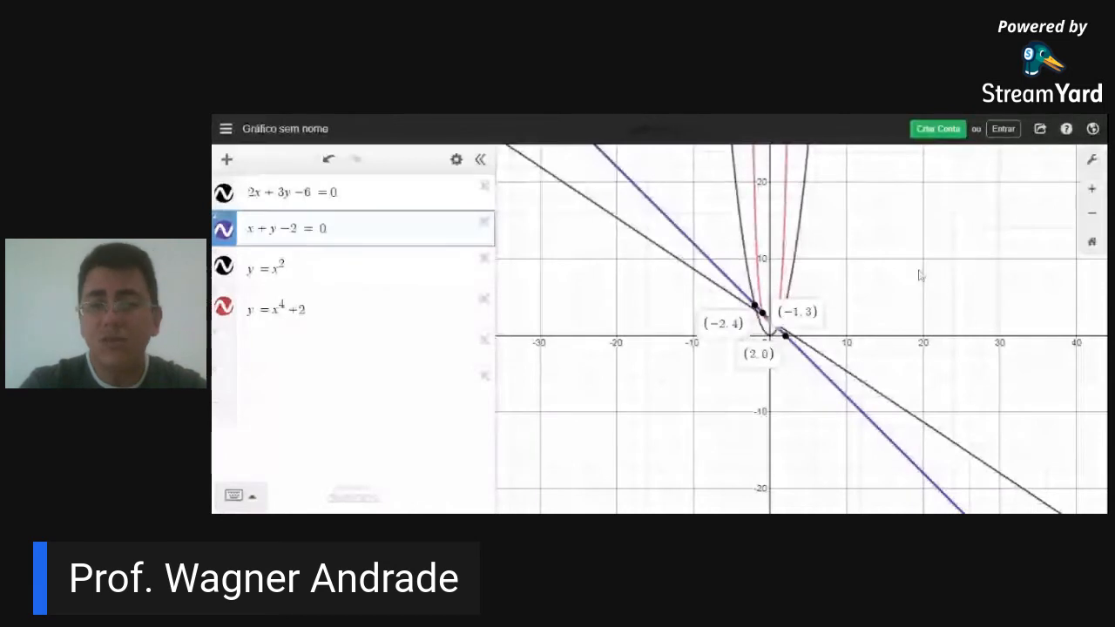
pyautogui.click(783, 338)
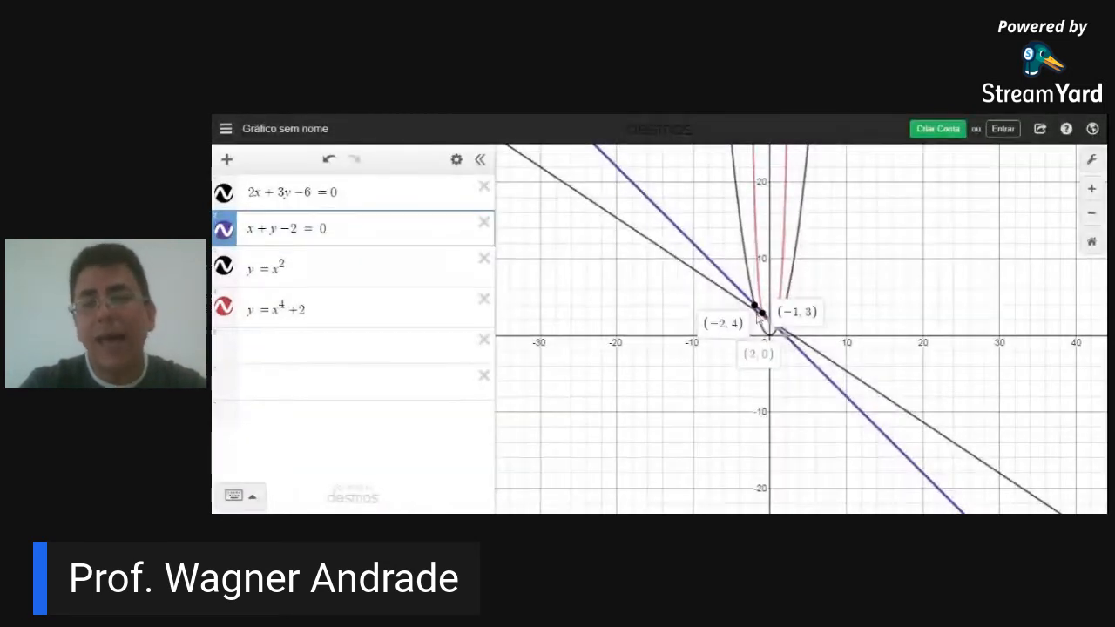
pyautogui.click(761, 313)
pyautogui.click(755, 306)
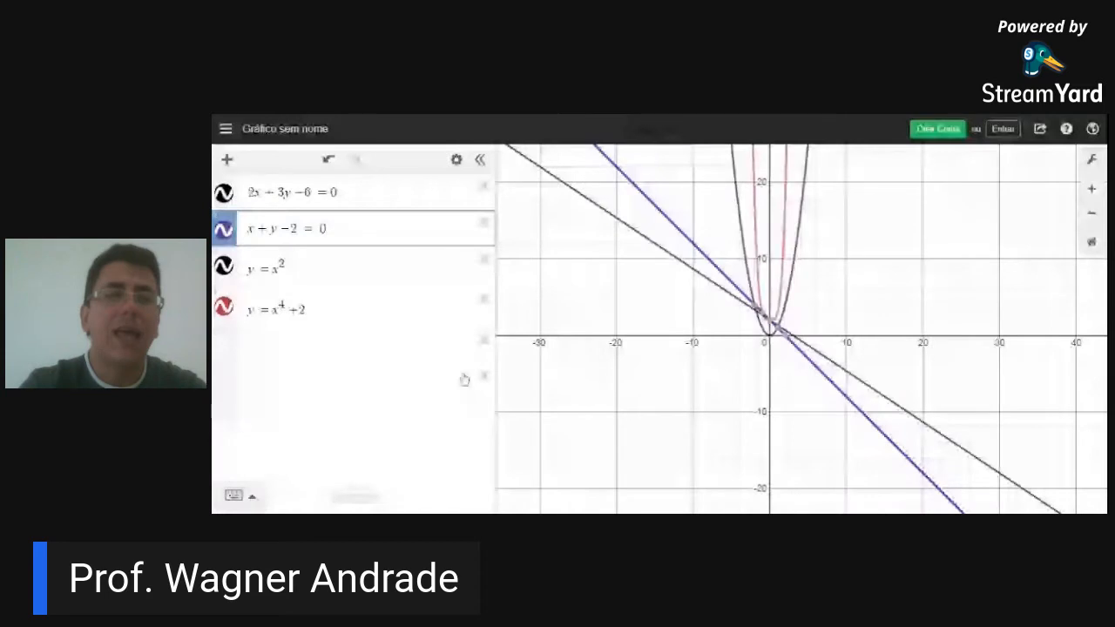
# Step: Delete all four equations from the expression list
pyautogui.click(484, 190)
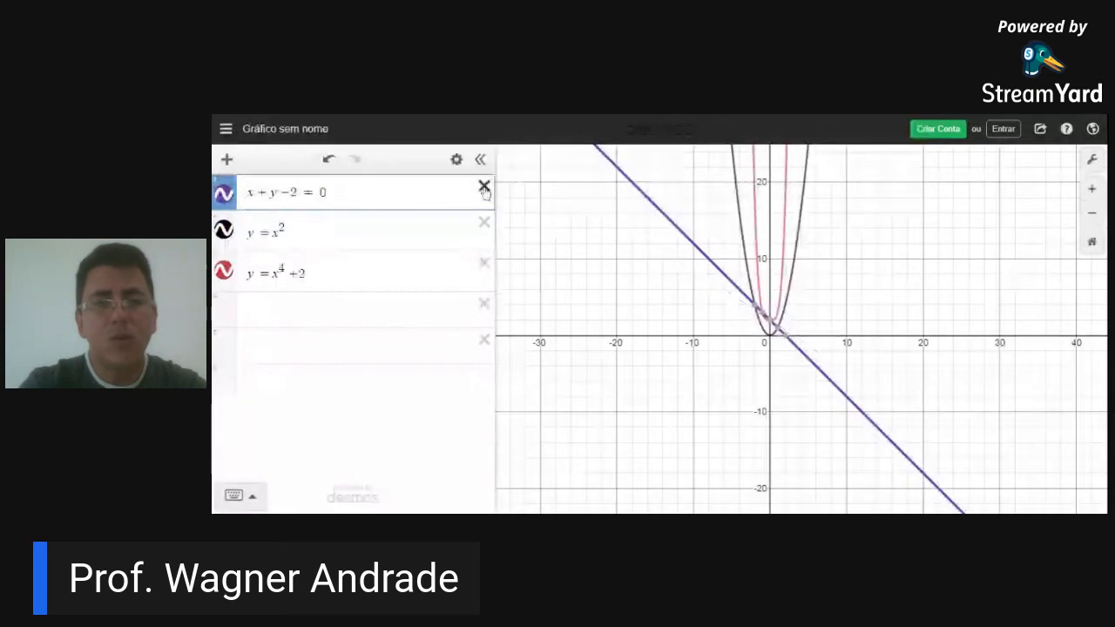
pyautogui.click(484, 189)
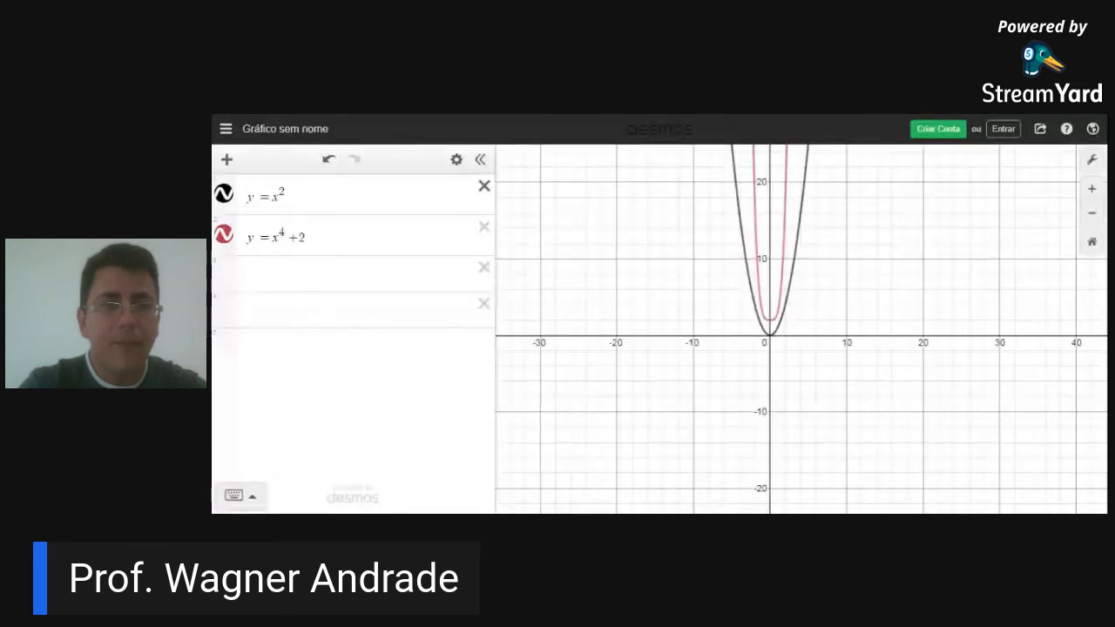
pyautogui.click(484, 186)
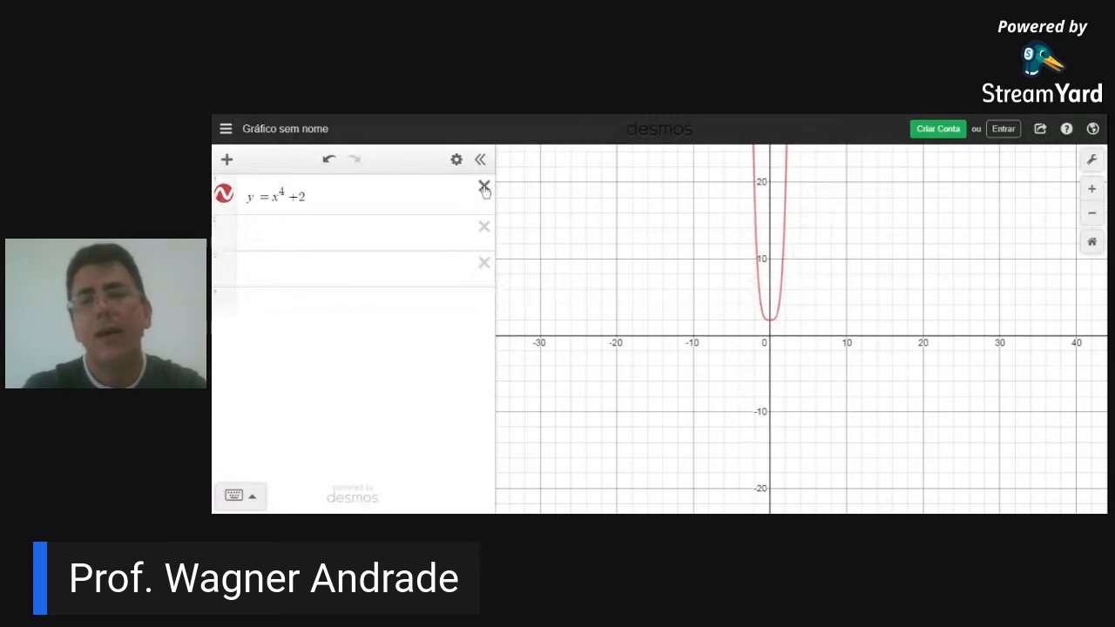
pyautogui.click(485, 188)
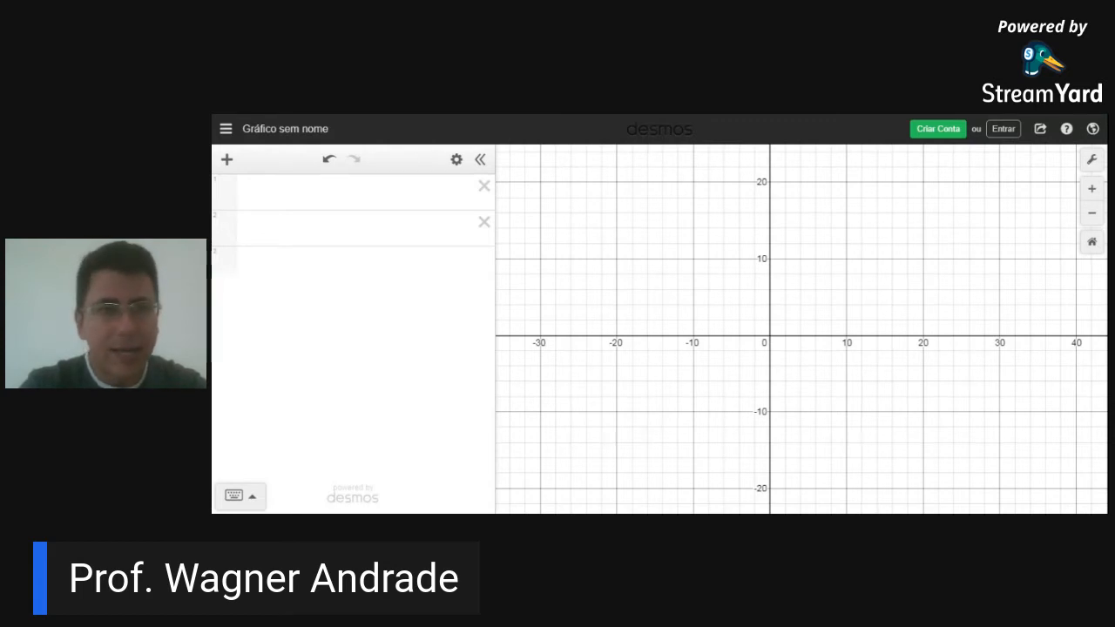
# Step: Enter the circle equation x² + y² = 9 as the first expression
pyautogui.click(309, 194)
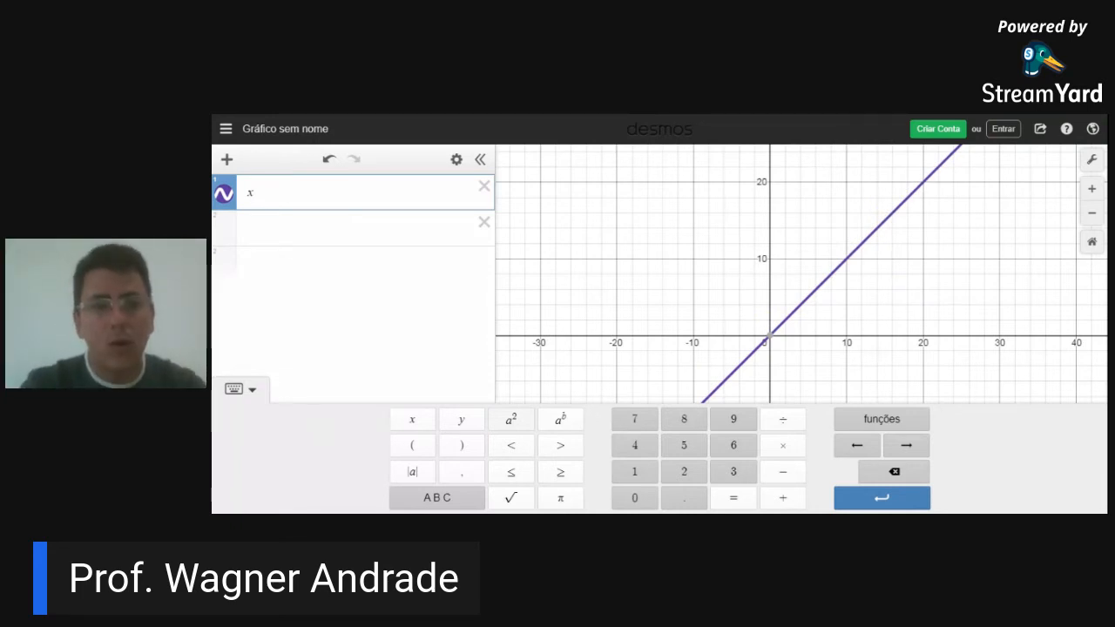
pyautogui.click(512, 421)
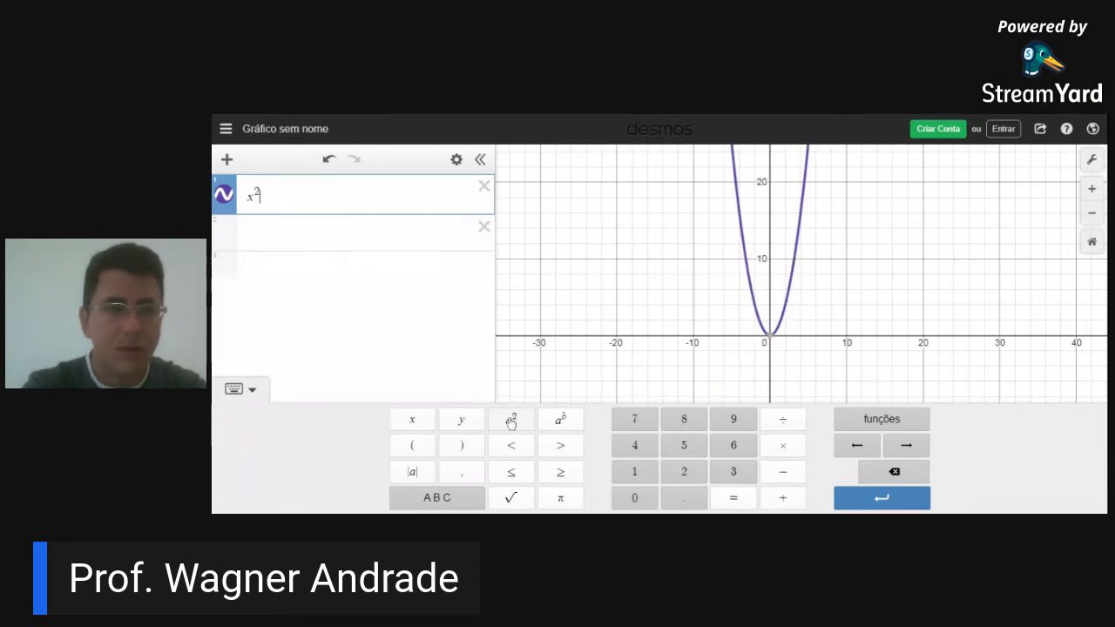
pyautogui.write('+ ')
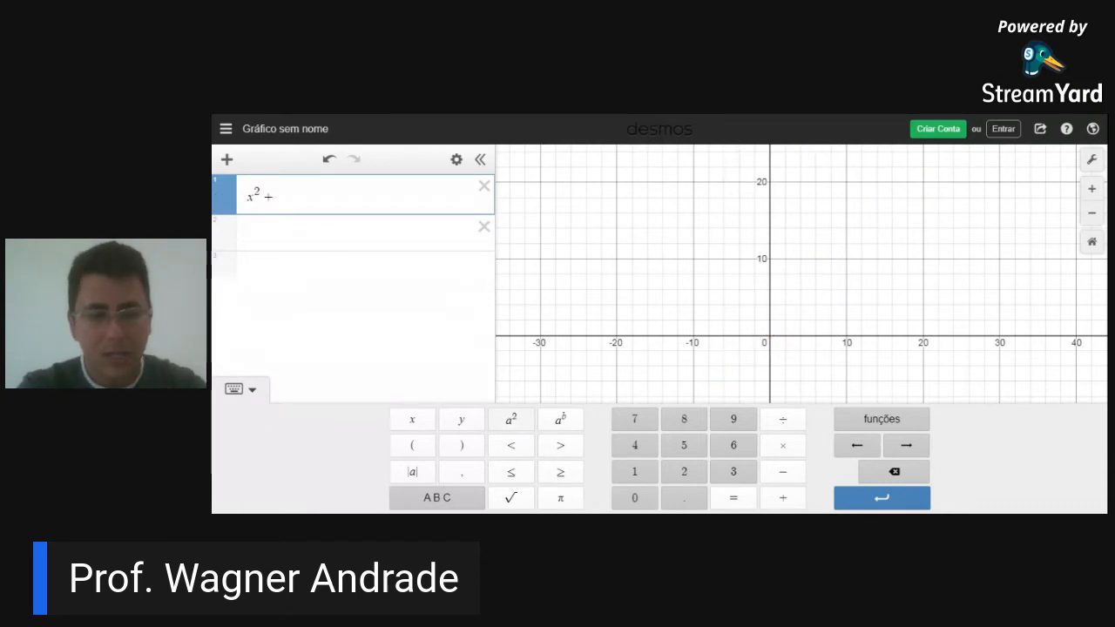
pyautogui.write('y')
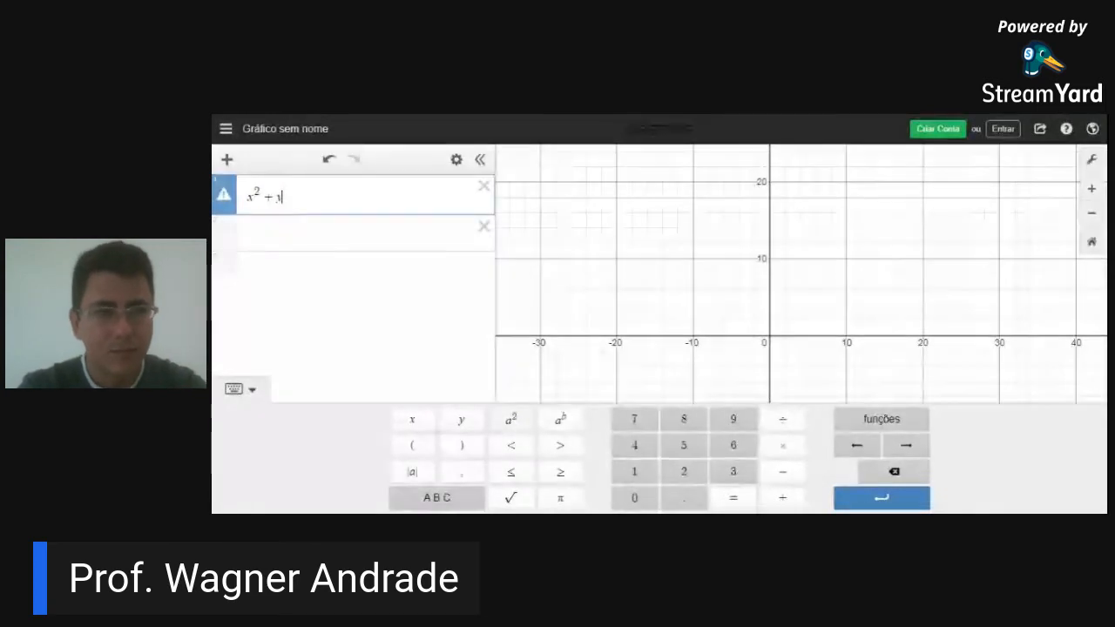
pyautogui.click(513, 422)
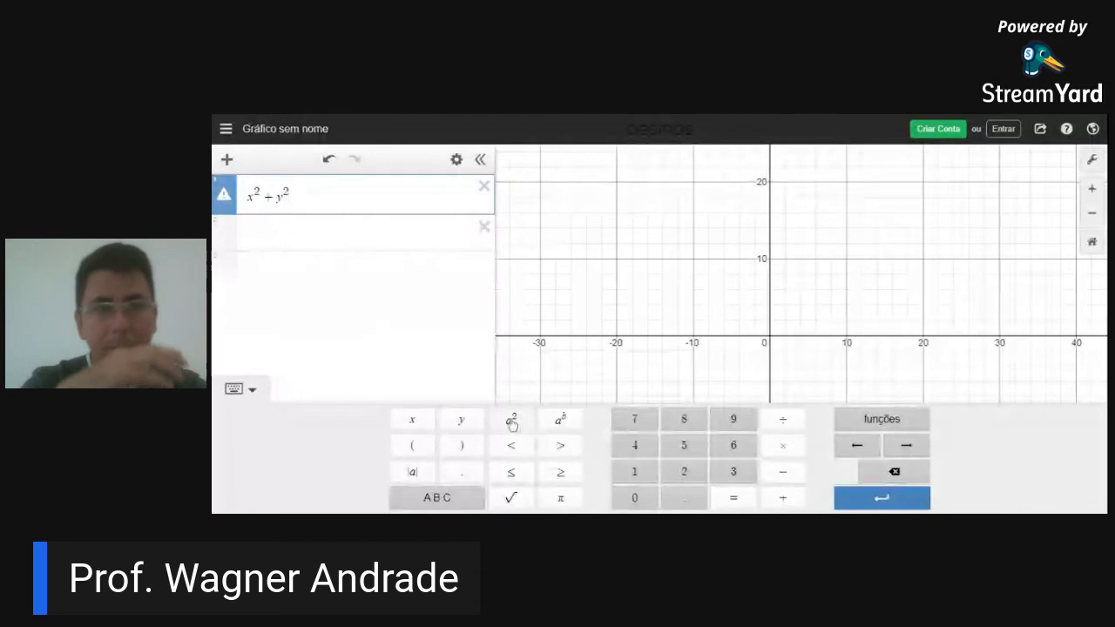
pyautogui.write('=')
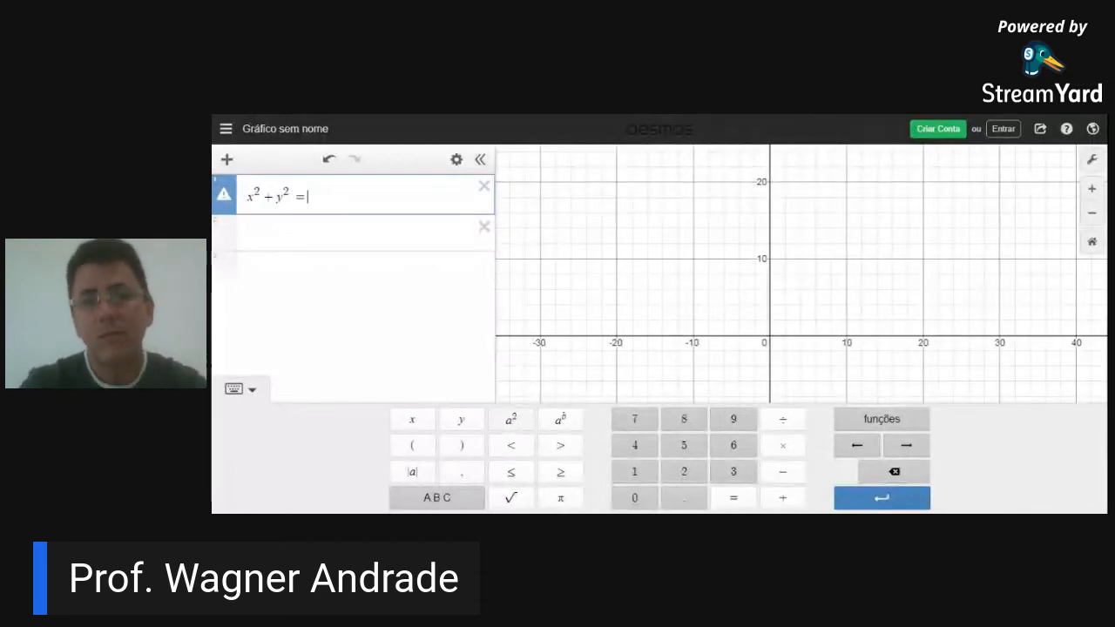
pyautogui.write('9')
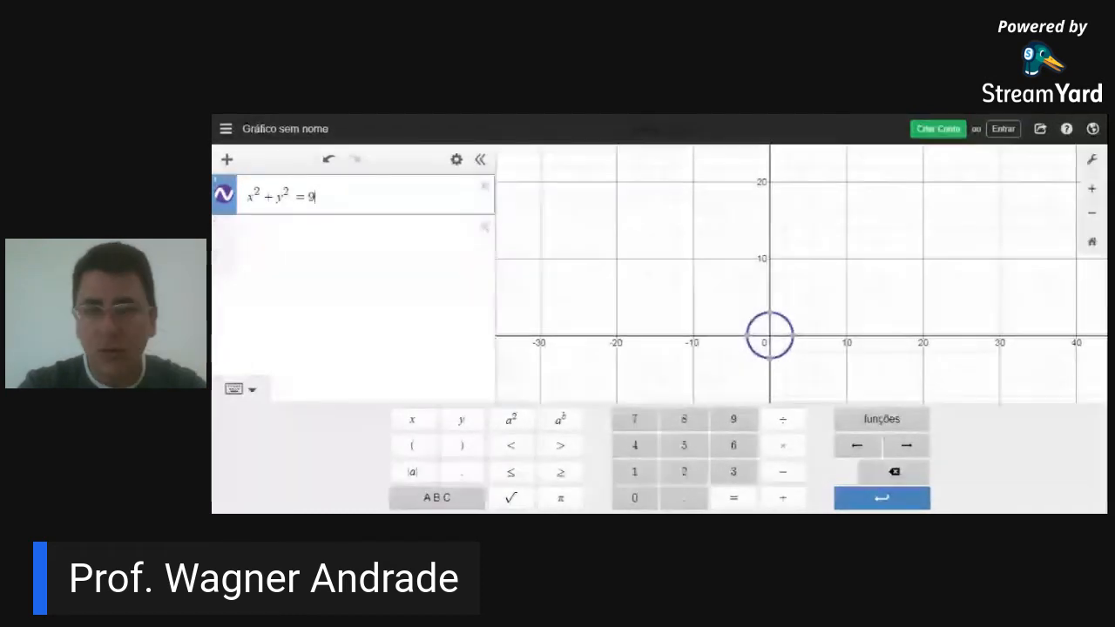
# Step: Display the coordinates of the four points where the circle crosses the x- and y-axes
pyautogui.click(1097, 220)
pyautogui.click(1092, 189)
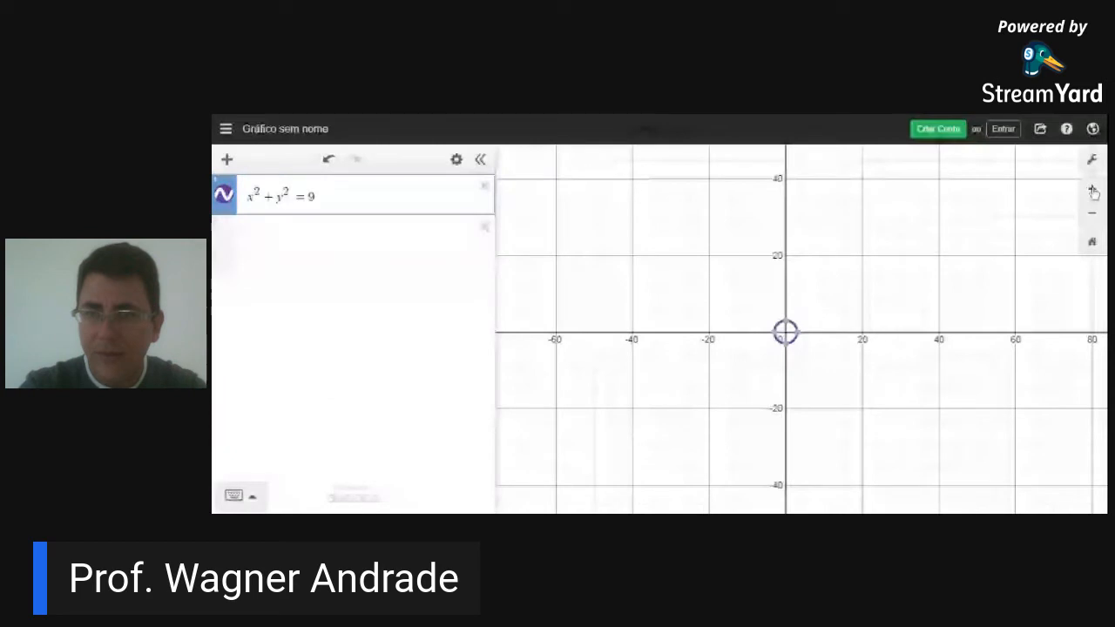
pyautogui.click(1093, 190)
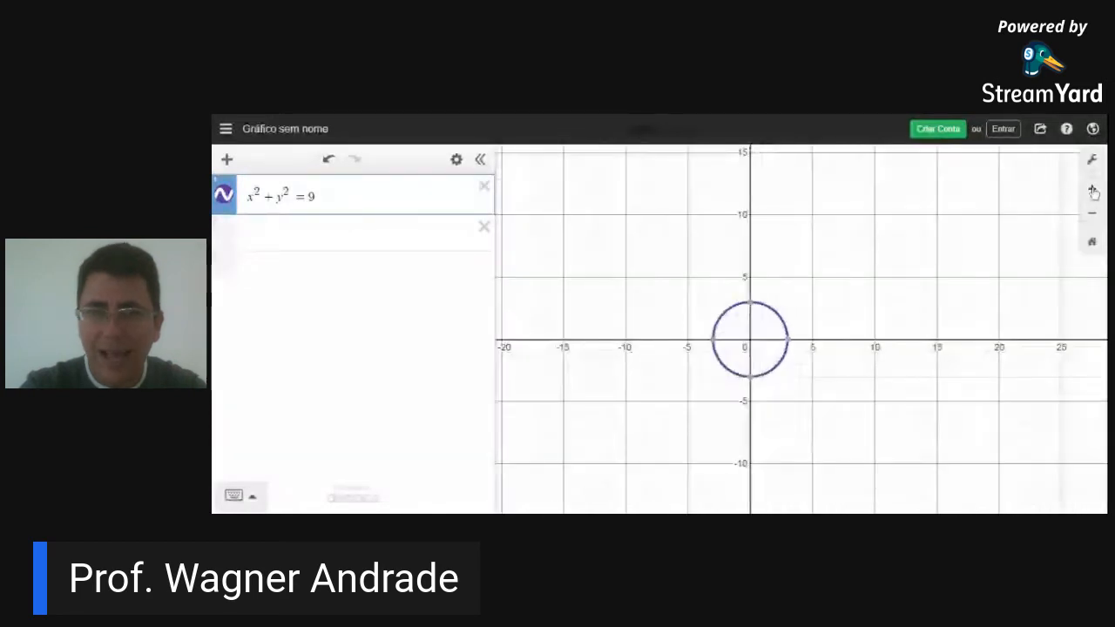
pyautogui.click(1093, 190)
pyautogui.click(1093, 190)
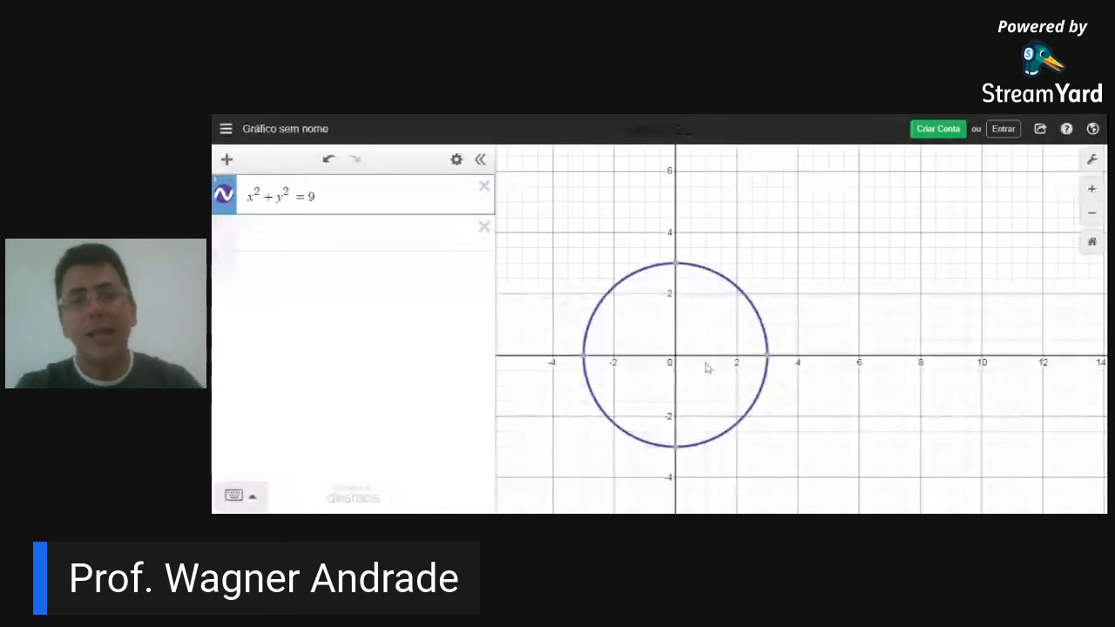
pyautogui.click(677, 364)
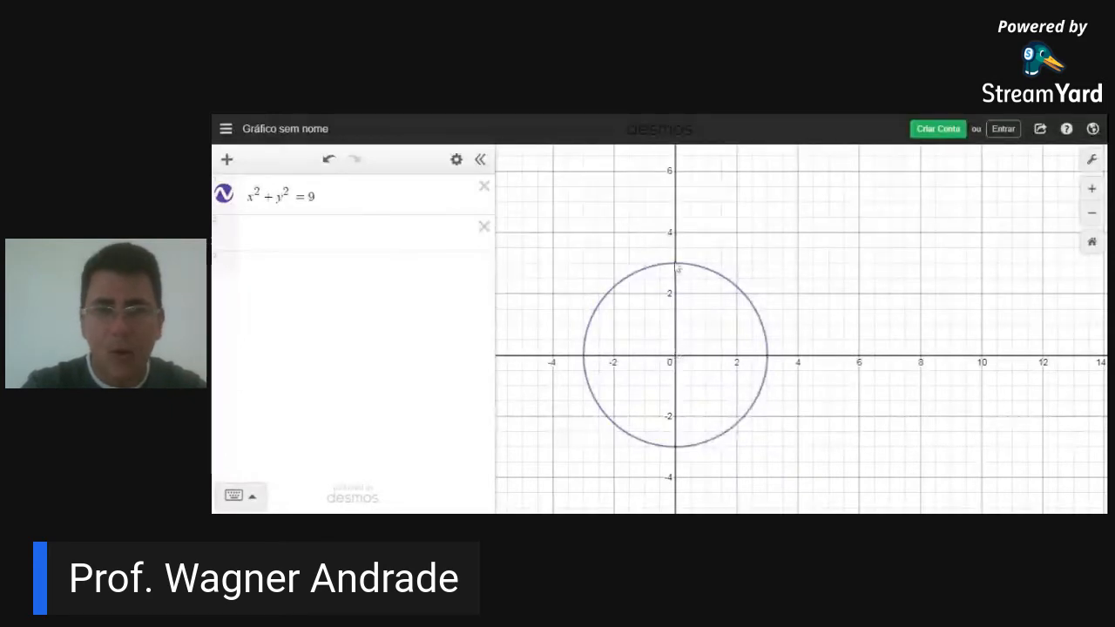
pyautogui.click(676, 268)
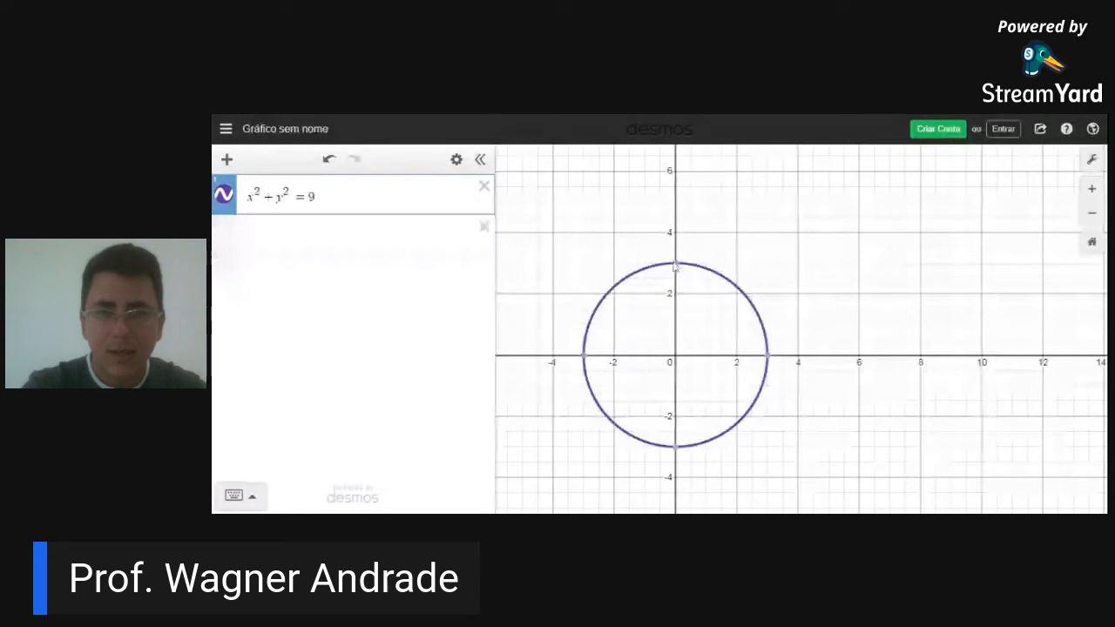
pyautogui.click(676, 263)
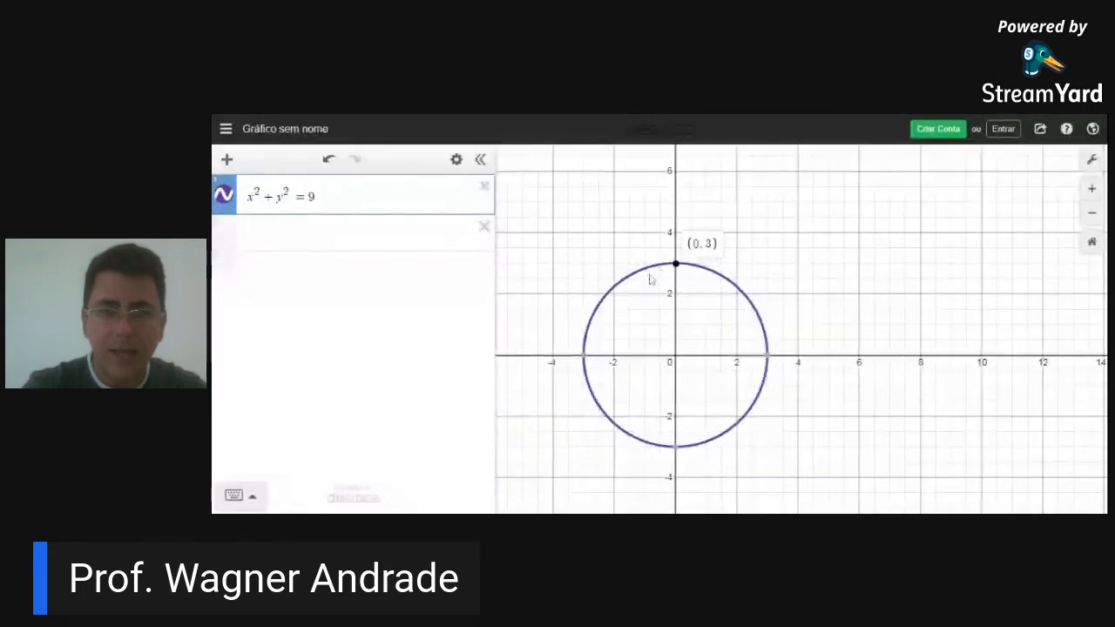
pyautogui.click(586, 362)
pyautogui.click(676, 446)
pyautogui.click(767, 356)
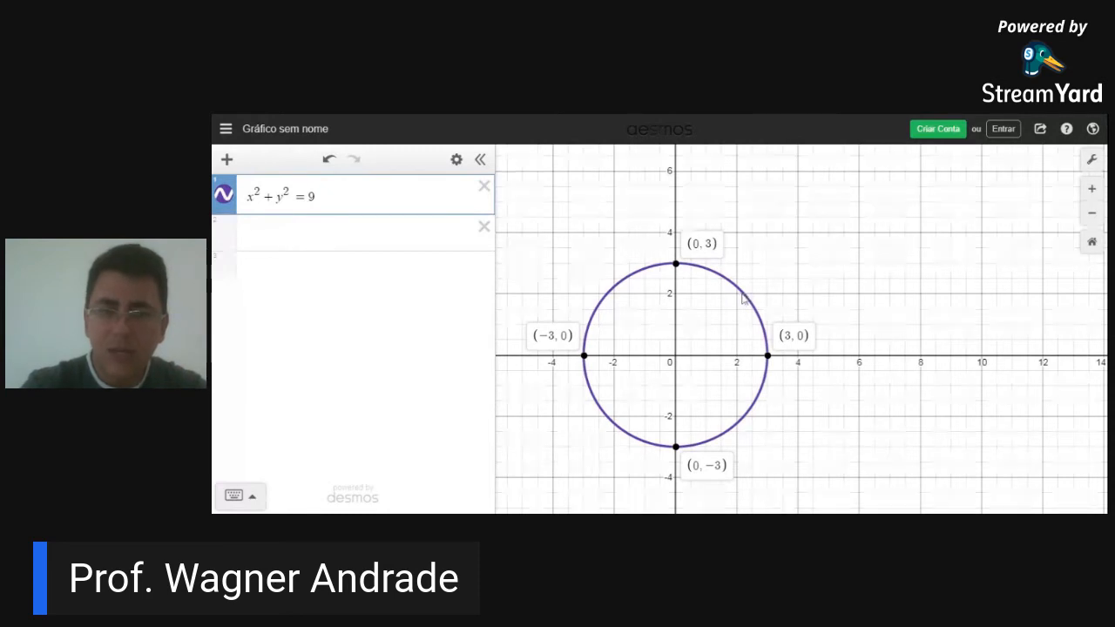
pyautogui.moveTo(744, 298)
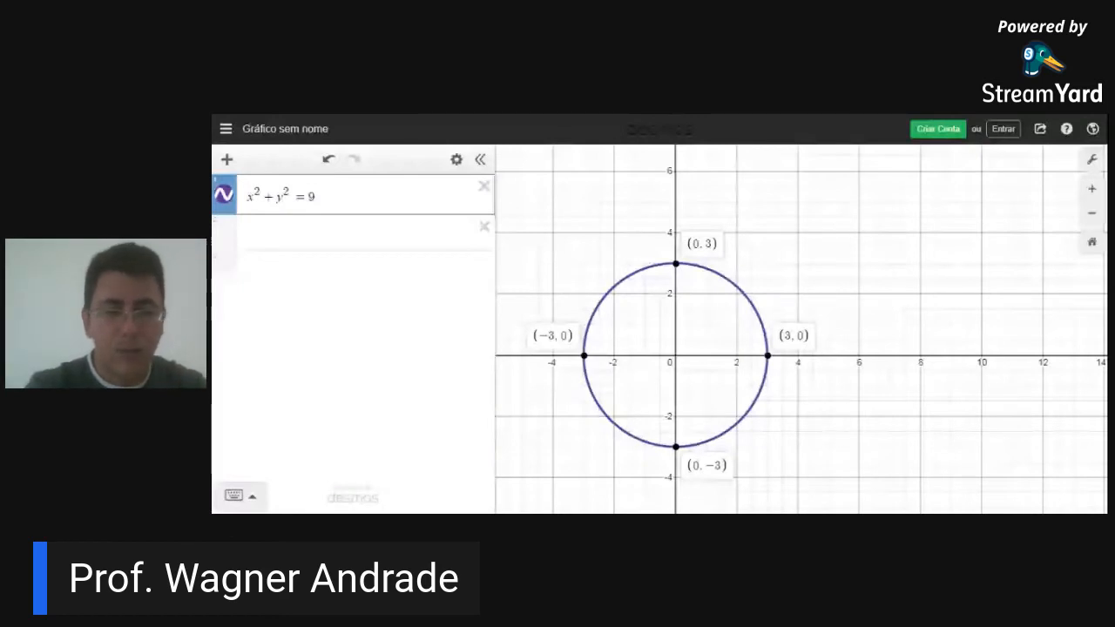
# Step: Change the x² term of the circle's equation to (x - 3)²
pyautogui.click(253, 197)
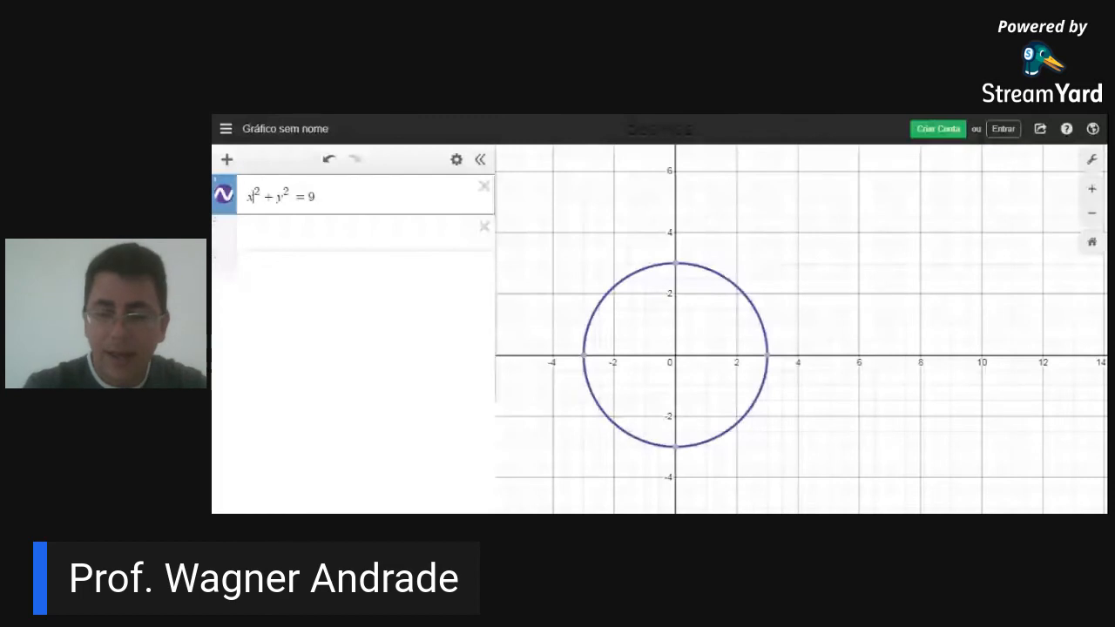
pyautogui.press('Left')
pyautogui.write('(')
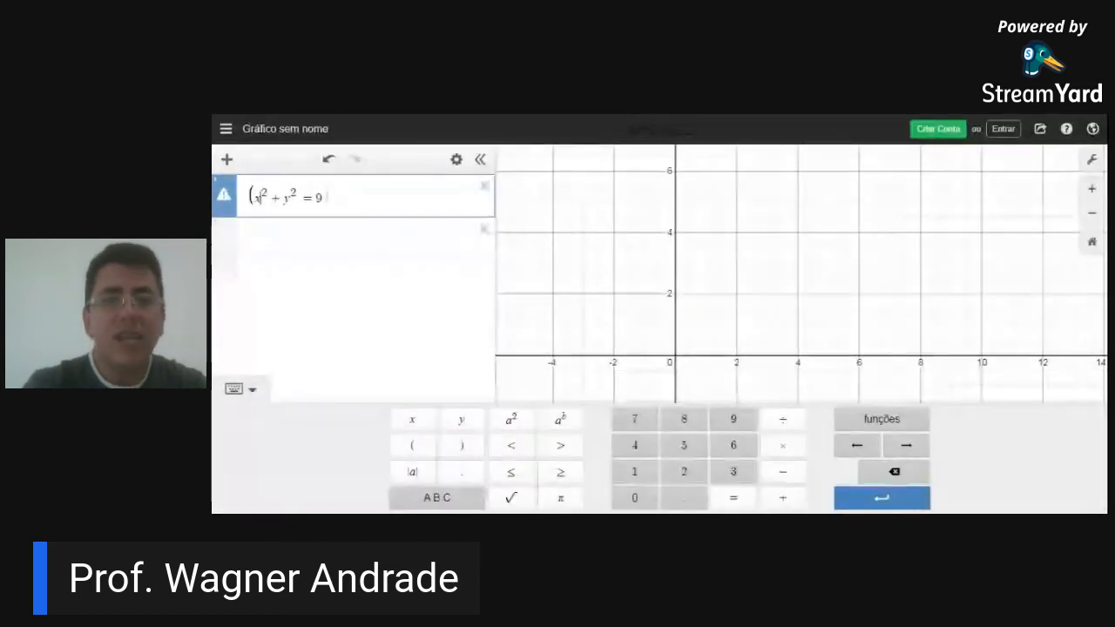
pyautogui.write('-3')
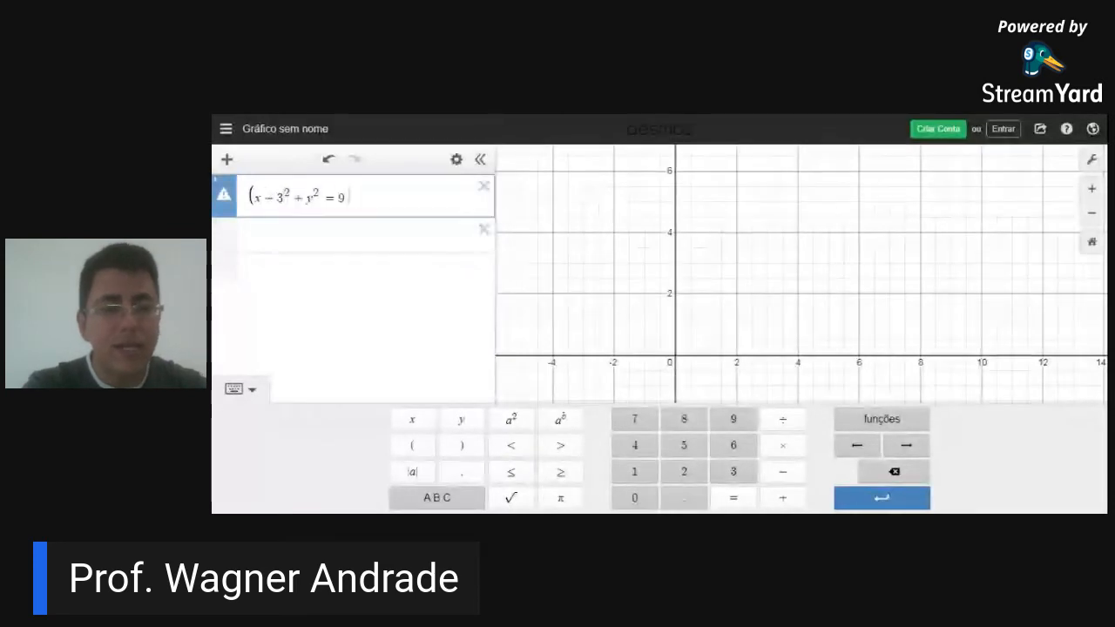
pyautogui.write(')')
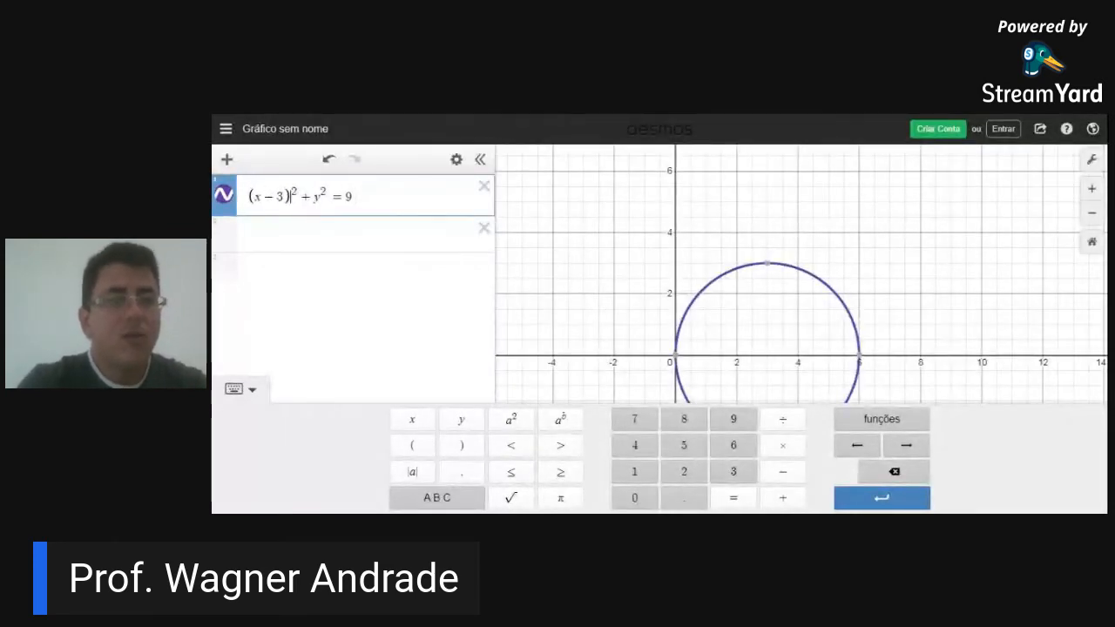
# Step: Change the y² term of the circle's equation to (y - 2)²
pyautogui.click(314, 197)
pyautogui.write('(')
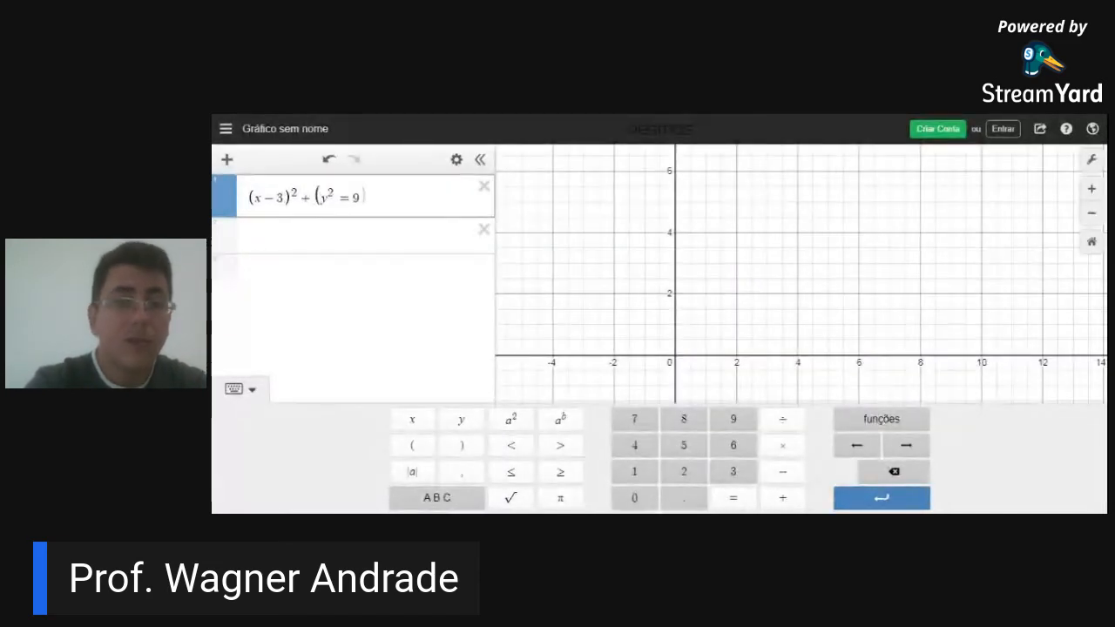
pyautogui.write('-2')
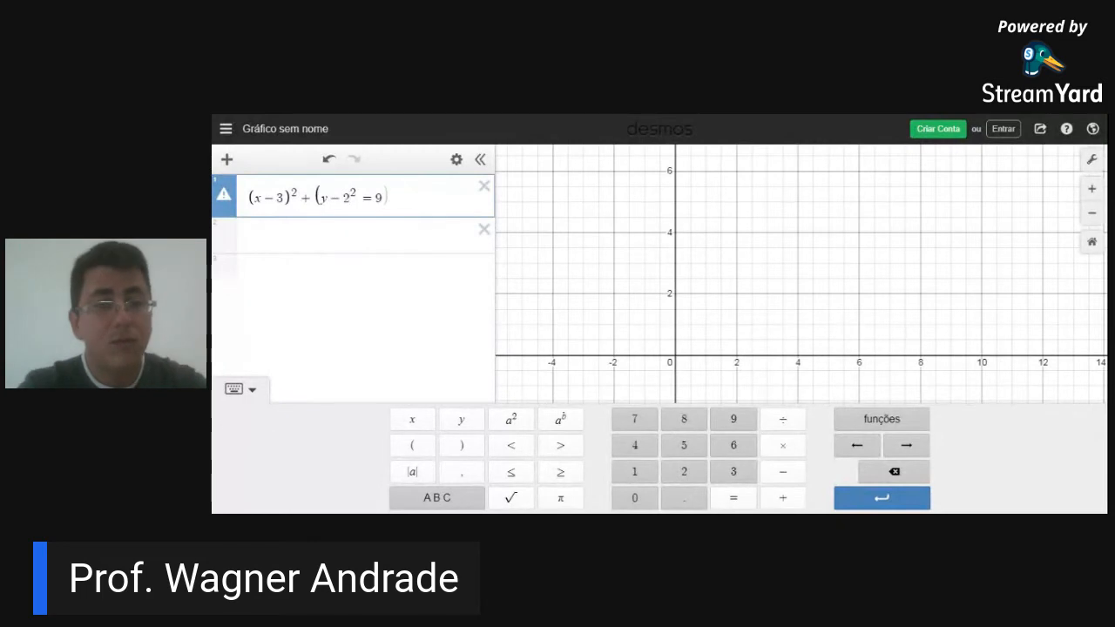
pyautogui.write(')')
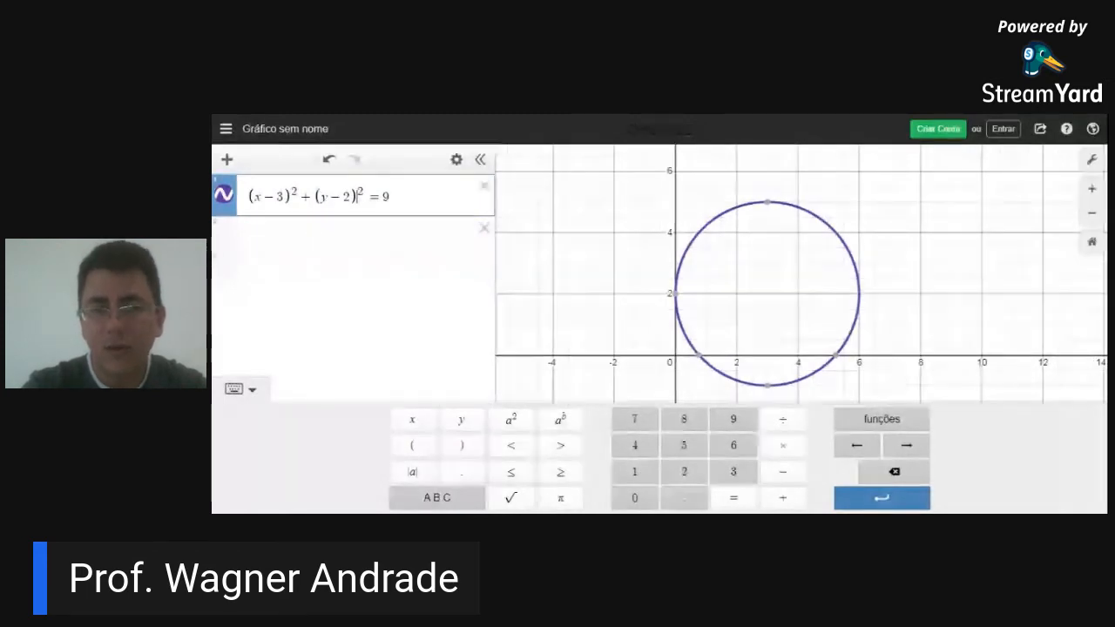
# Step: Display the coordinates of the circle's highest and lowest points, its y-axis contact point and its crossing with the x-axis farthest from the origin
pyautogui.click(777, 304)
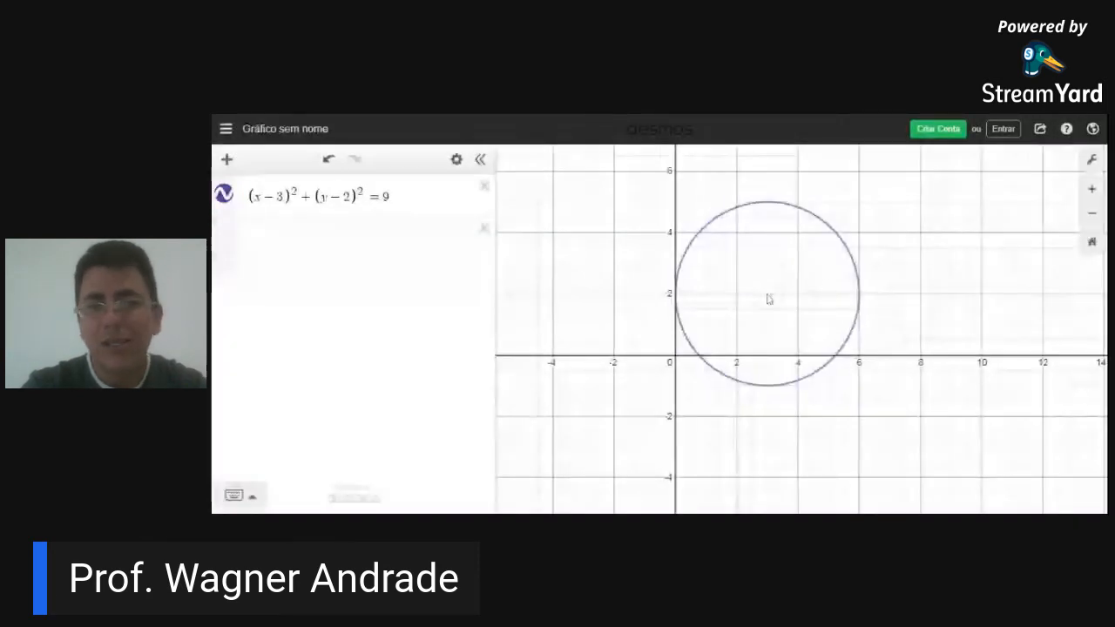
pyautogui.moveTo(768, 294); pyautogui.dragTo(771, 295)
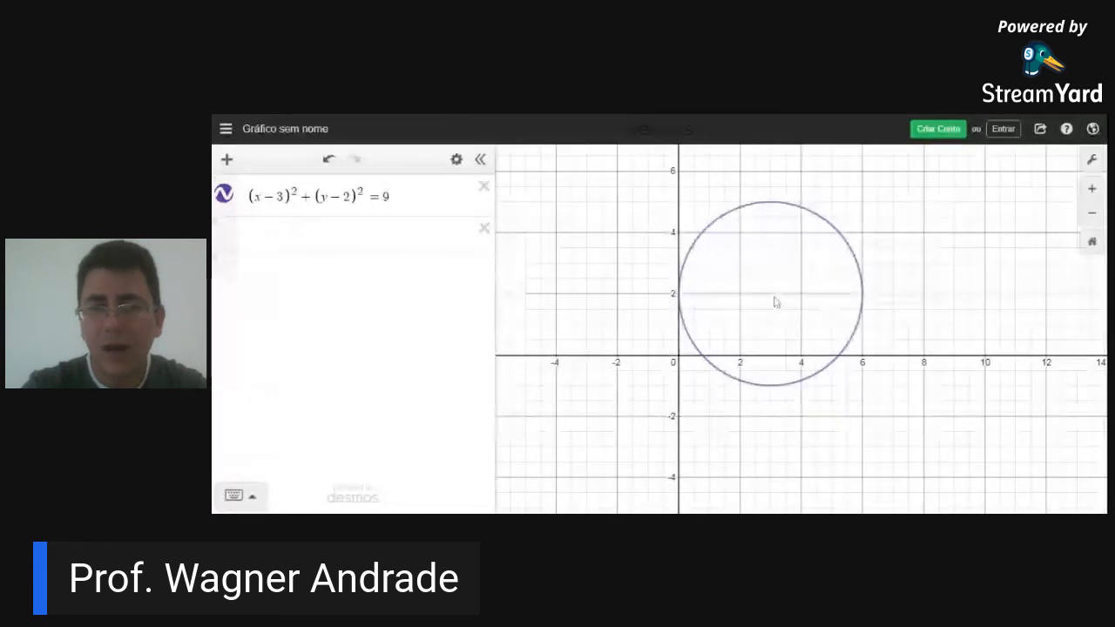
pyautogui.moveTo(771, 298); pyautogui.dragTo(772, 299)
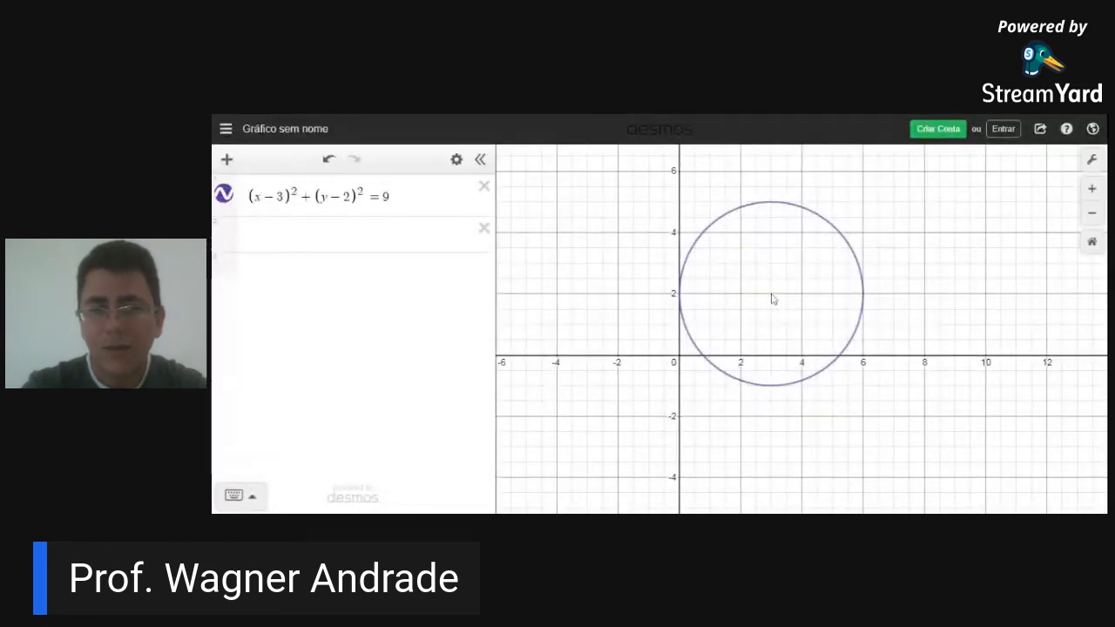
pyautogui.scroll(4, 771, 298)
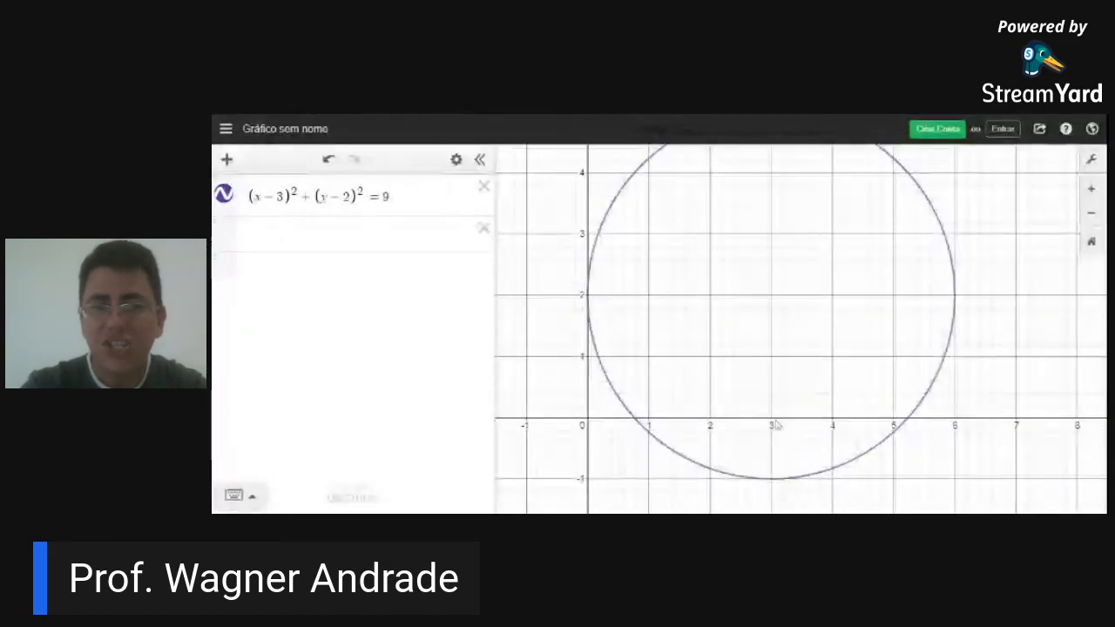
pyautogui.click(589, 296)
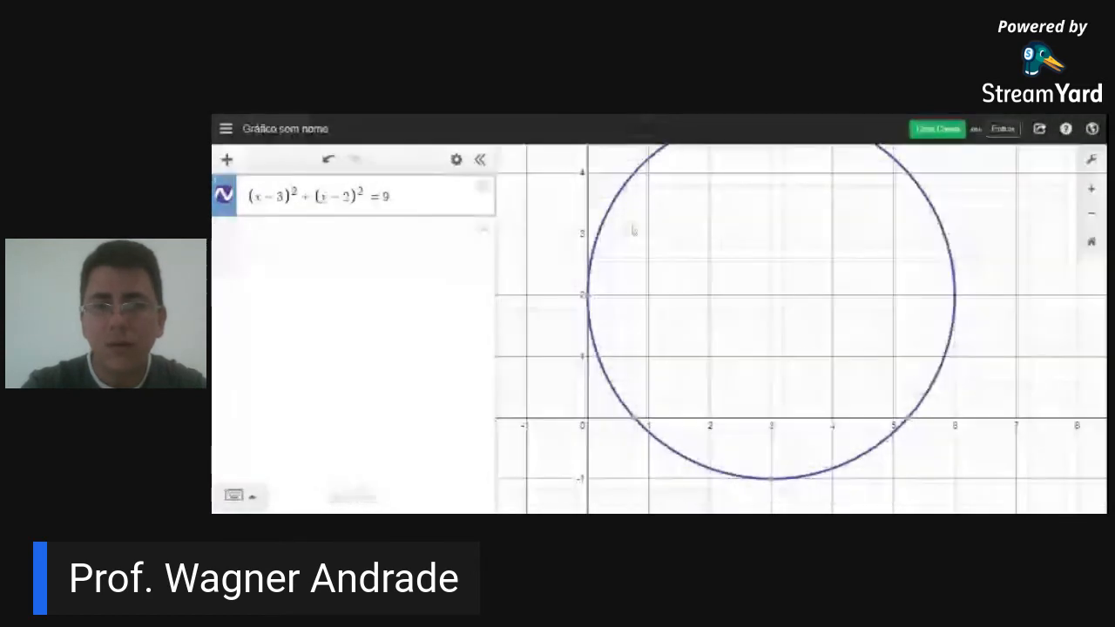
pyautogui.click(866, 309)
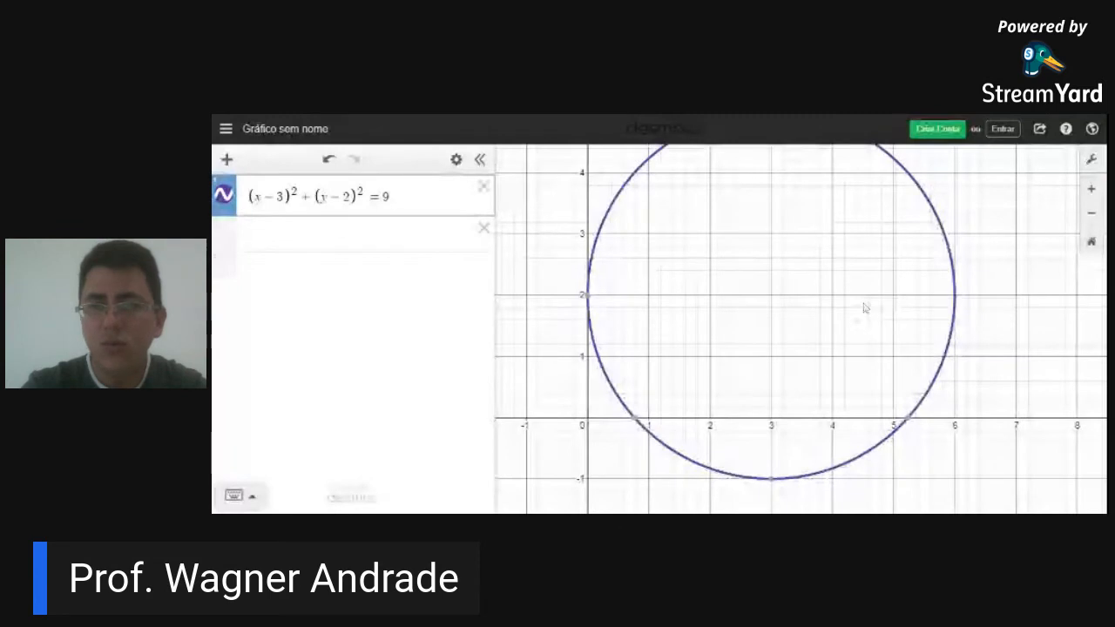
pyautogui.click(1089, 212)
pyautogui.click(693, 314)
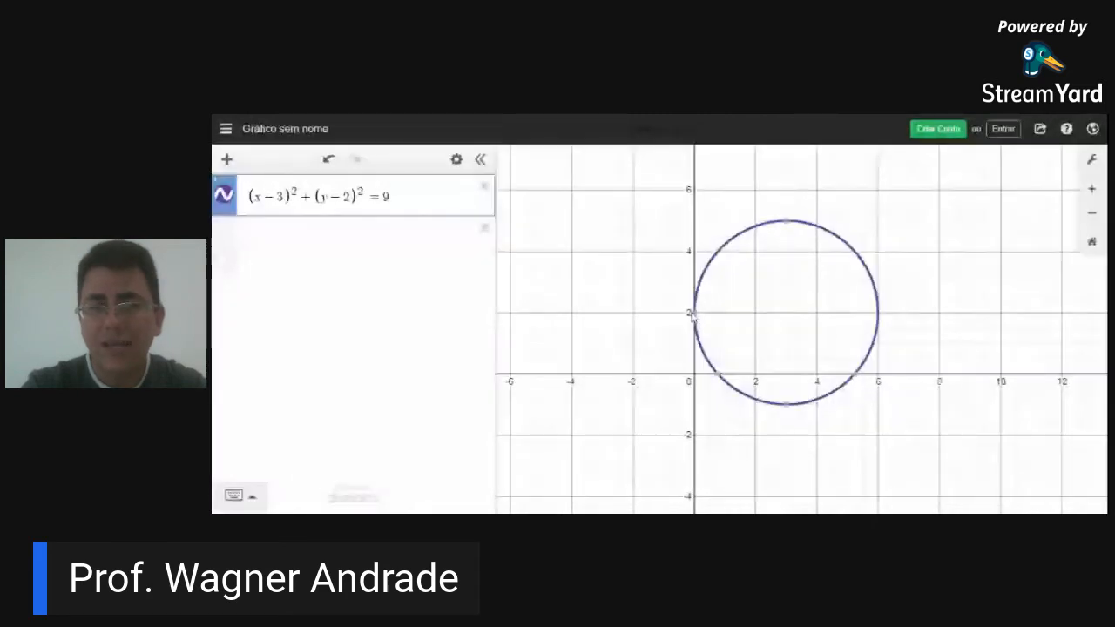
pyautogui.click(855, 380)
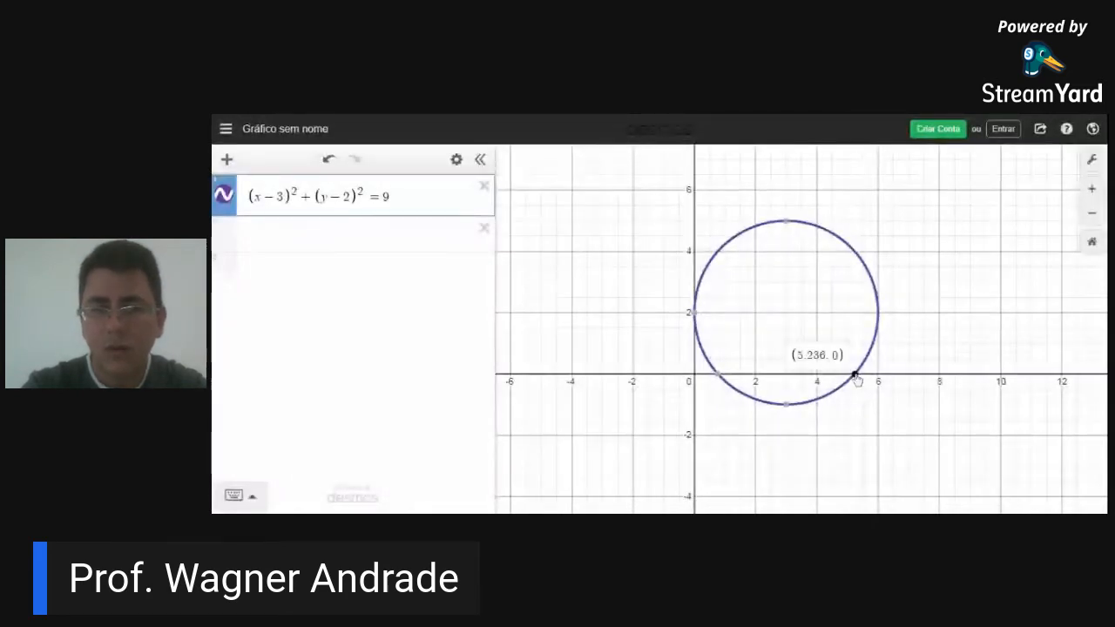
pyautogui.click(788, 407)
pyautogui.click(696, 311)
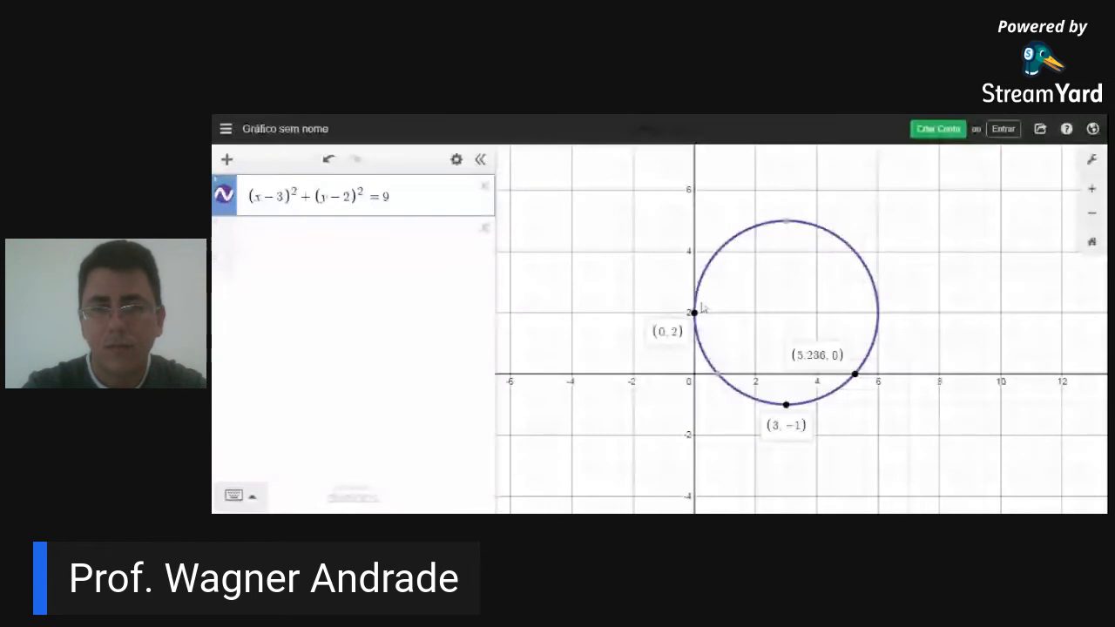
pyautogui.click(786, 221)
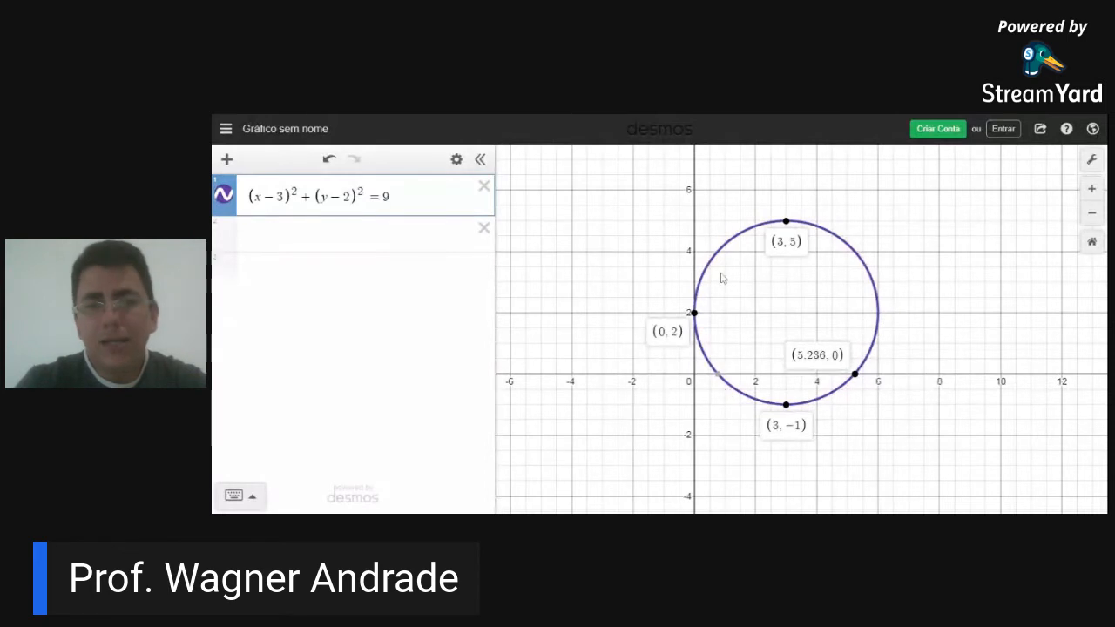
# Step: Hide and redisplay the coordinate label at the circle's highest point
pyautogui.moveTo(716, 256)
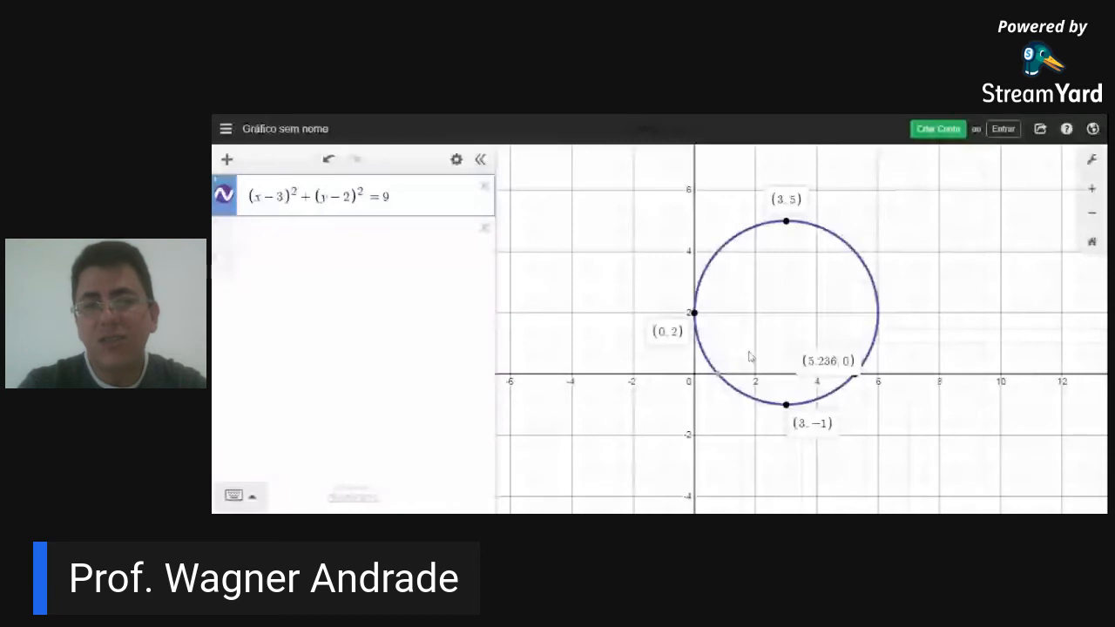
pyautogui.click(695, 315)
pyautogui.click(786, 223)
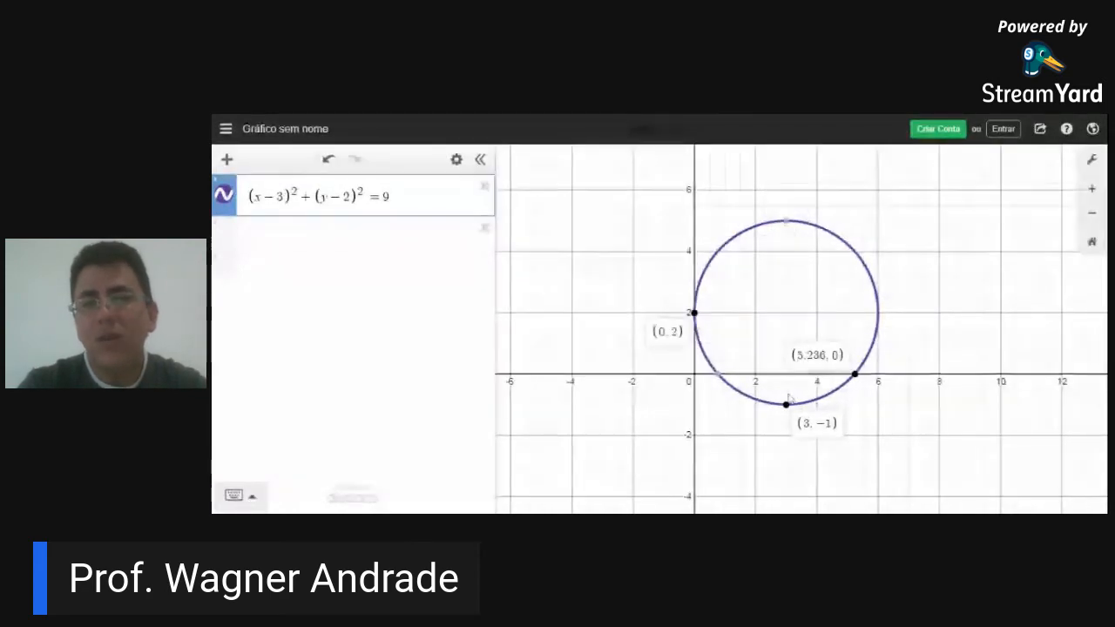
pyautogui.click(786, 224)
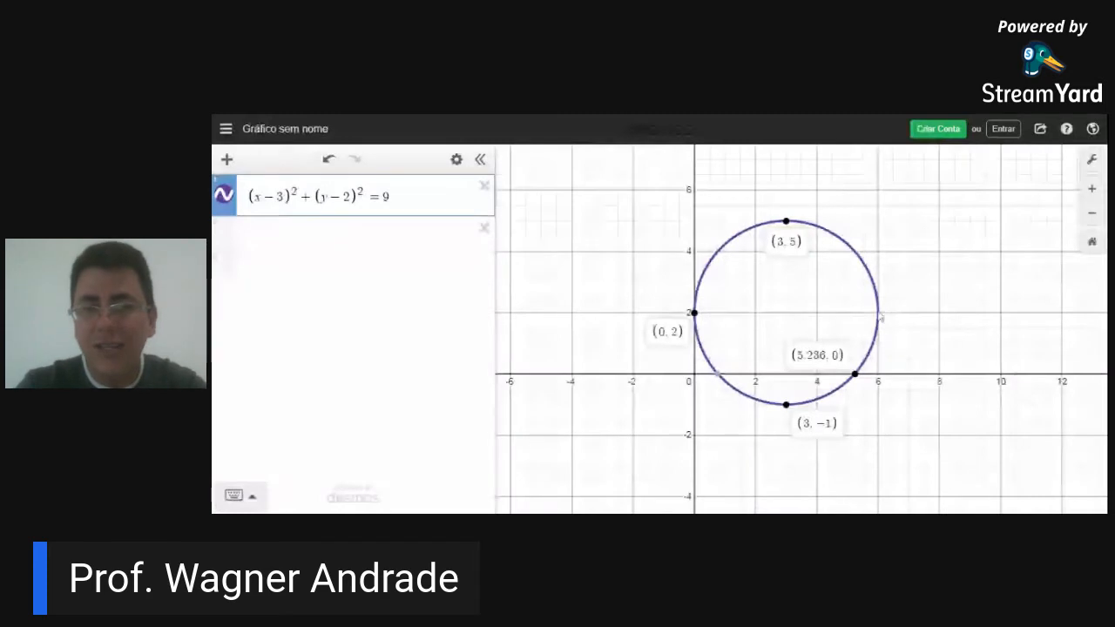
pyautogui.moveTo(879, 319)
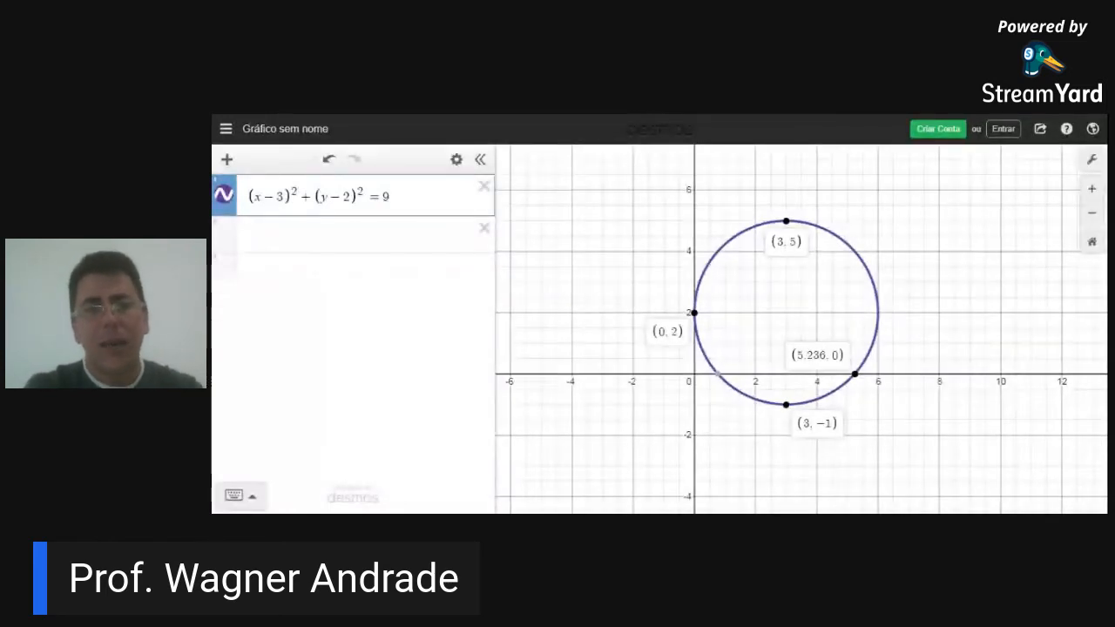
# Step: Delete the circle's equation and enter y = x² - 3 as the first expression
pyautogui.click(485, 188)
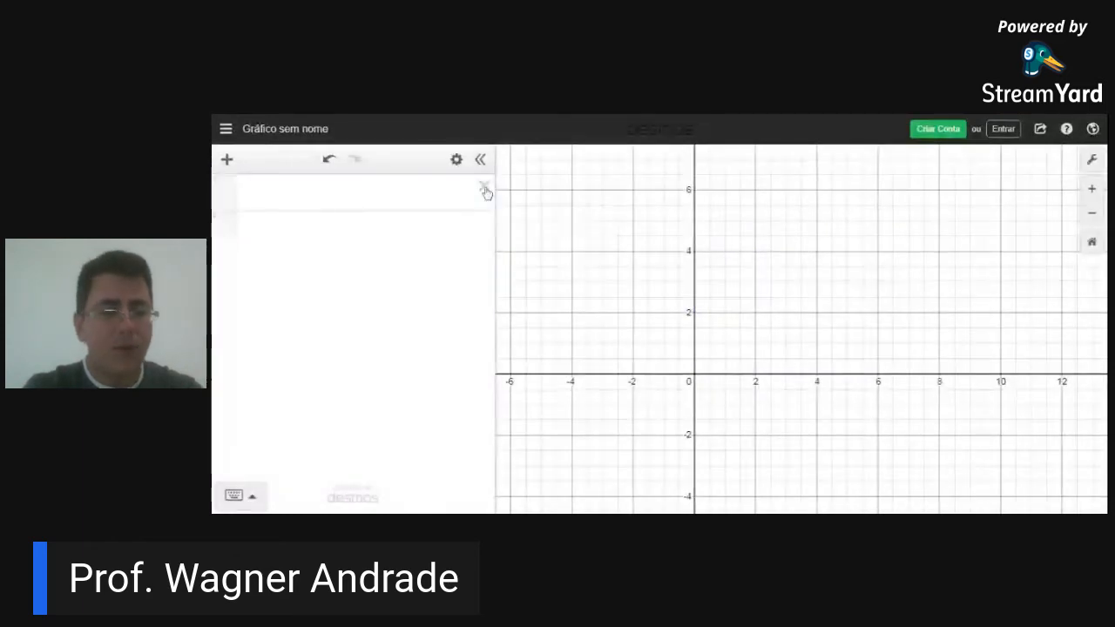
pyautogui.click(250, 498)
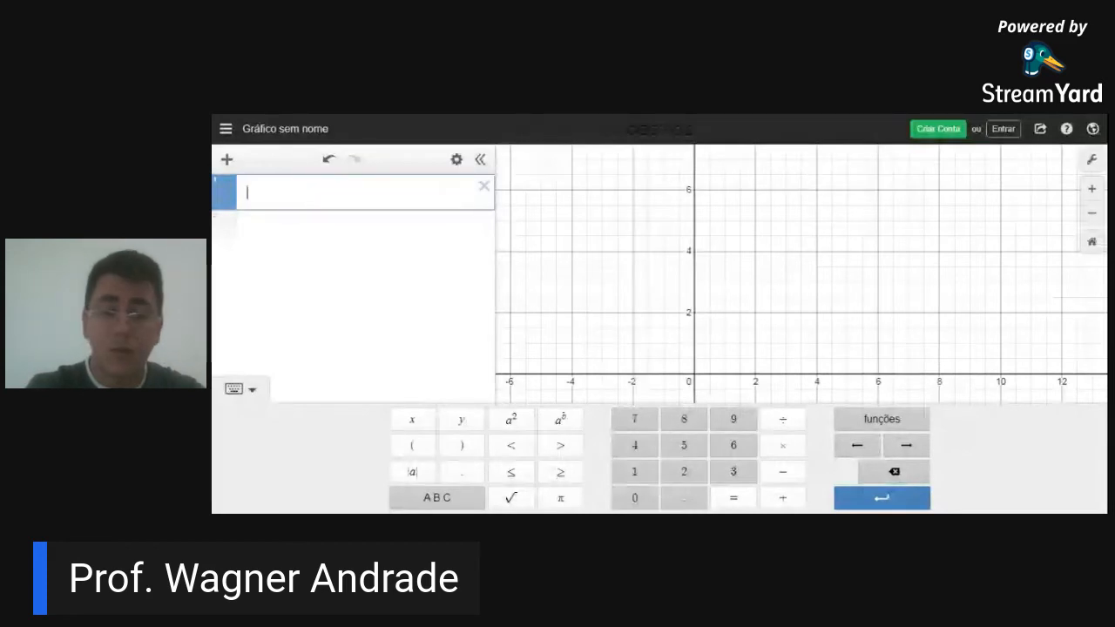
pyautogui.write('y ')
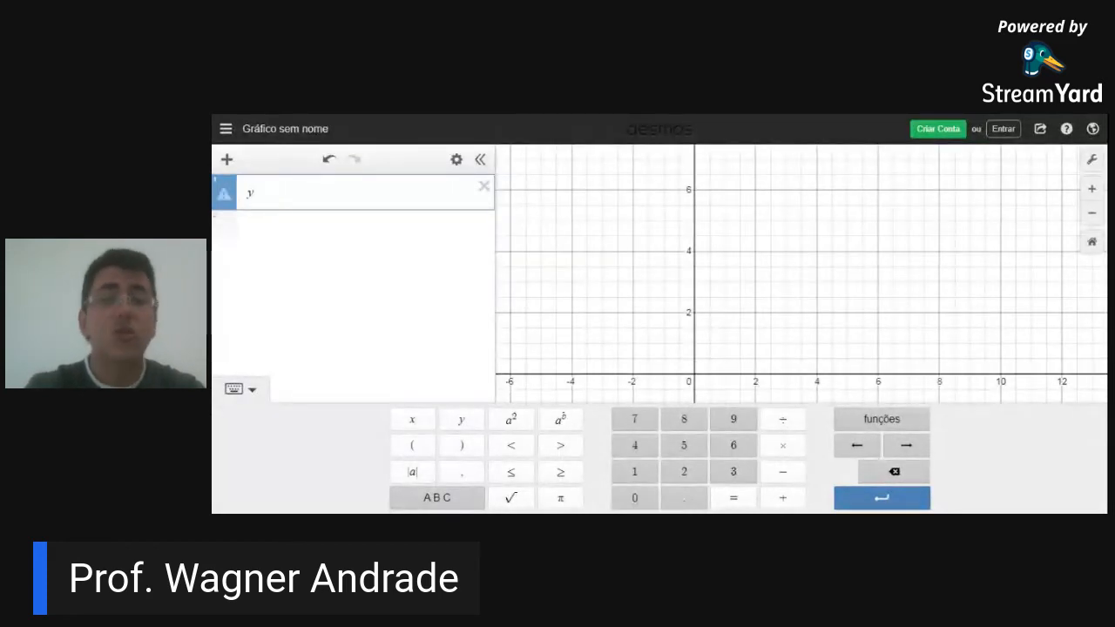
pyautogui.write('=')
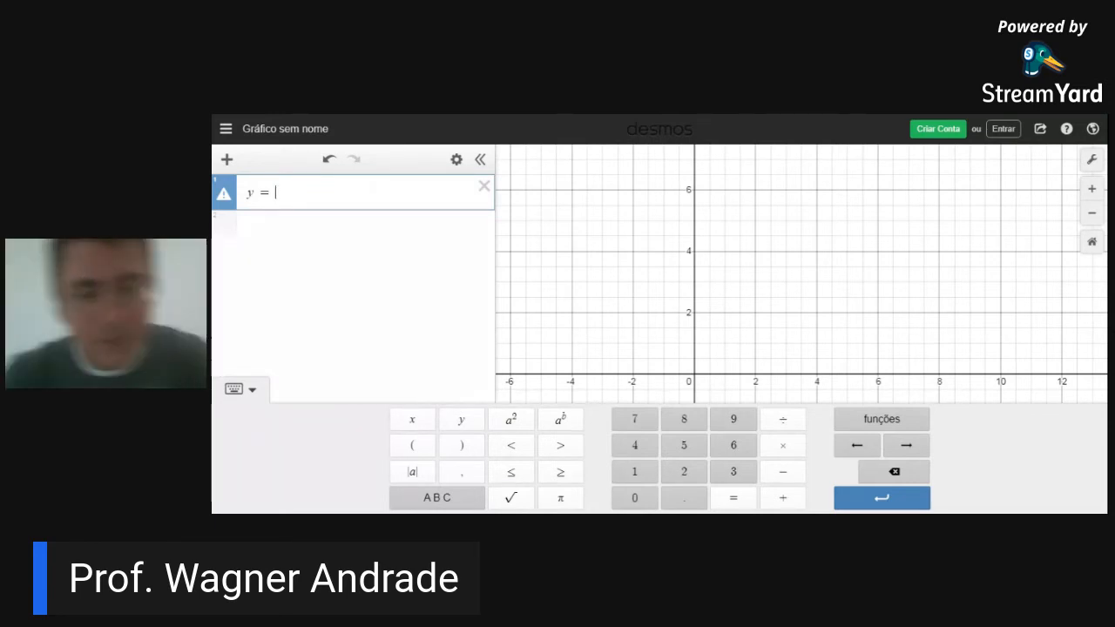
pyautogui.write('x')
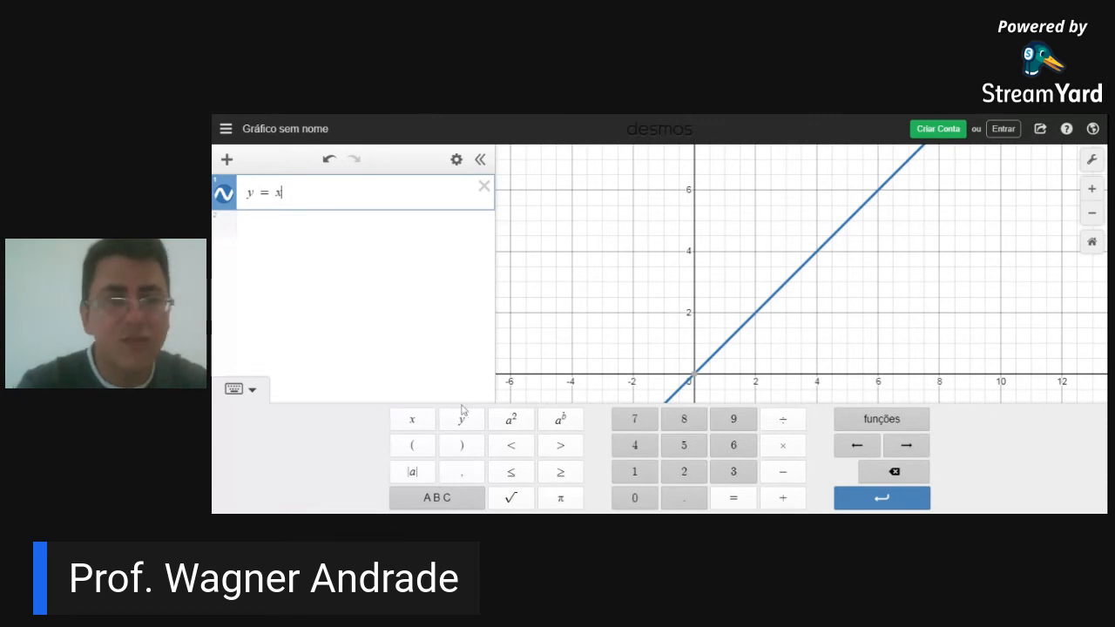
pyautogui.click(512, 420)
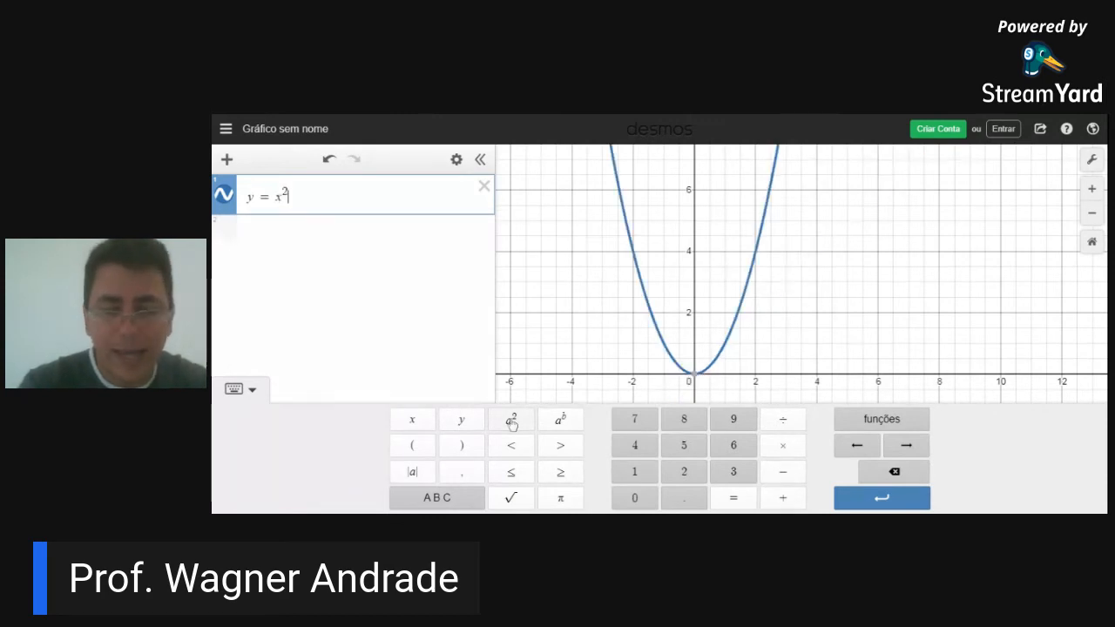
pyautogui.write('-3')
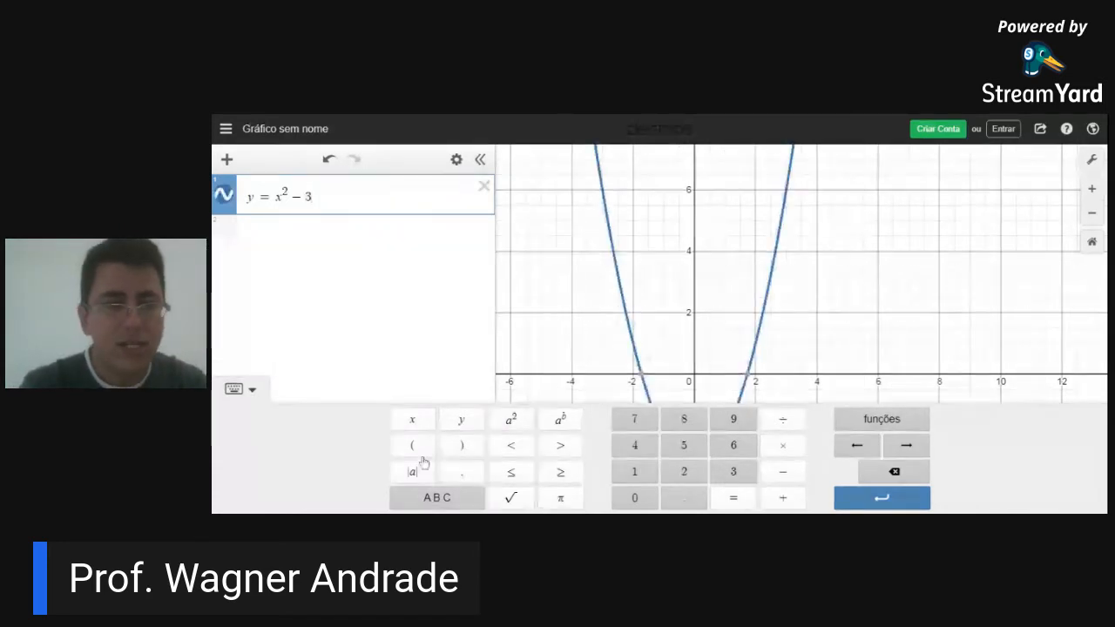
# Step: Enclose x² - 3 in absolute value bars so the equation reads y = |x² - 3|
pyautogui.click(906, 318)
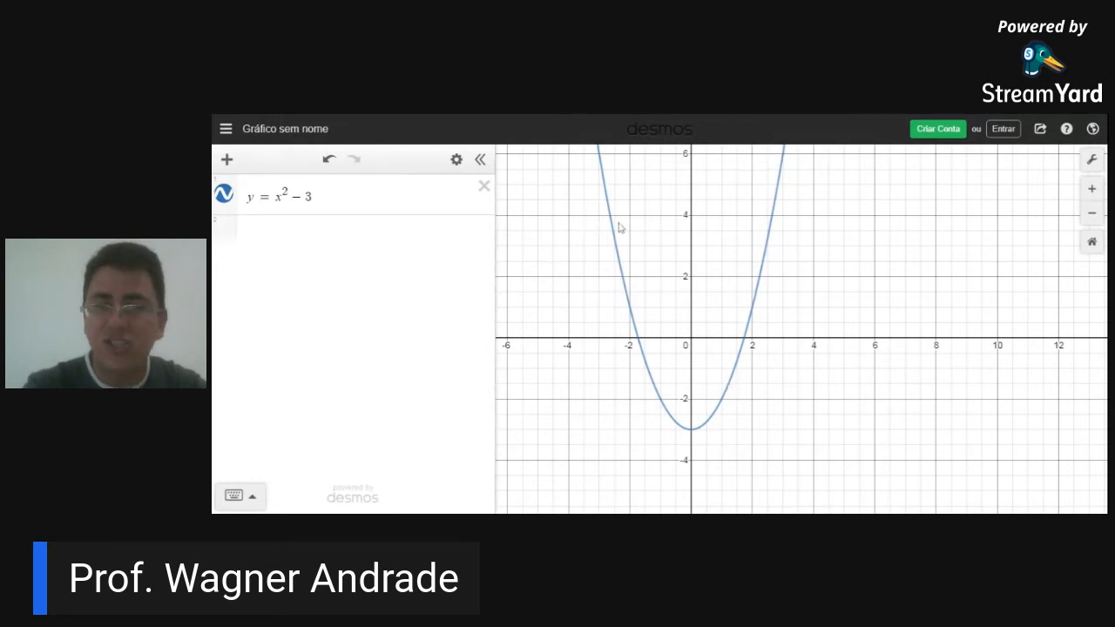
pyautogui.moveTo(904, 242); pyautogui.dragTo(927, 306)
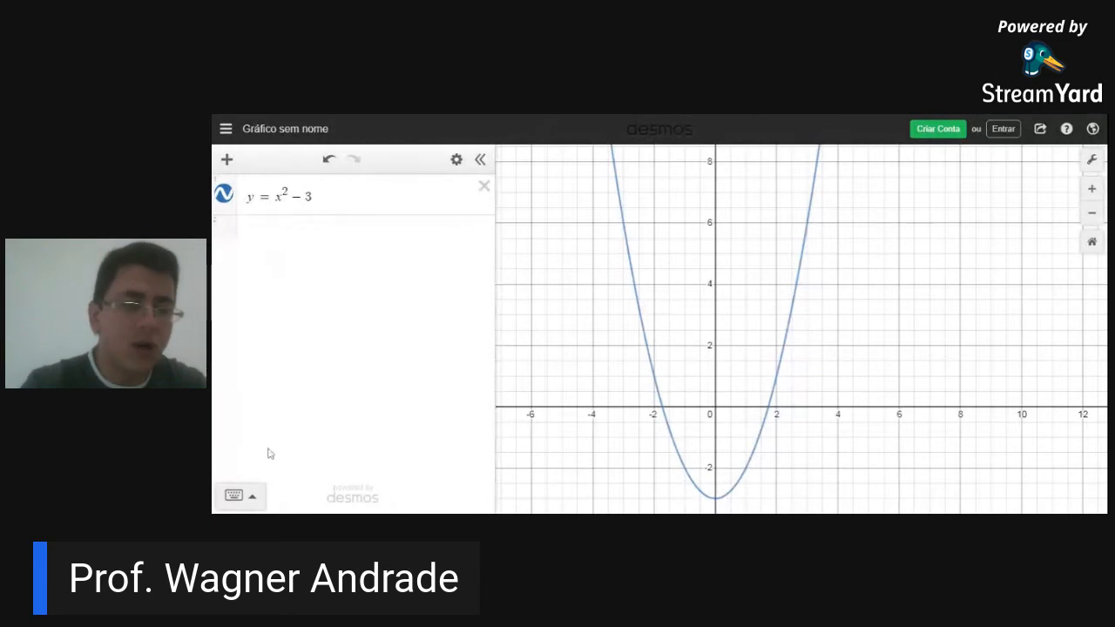
pyautogui.click(234, 495)
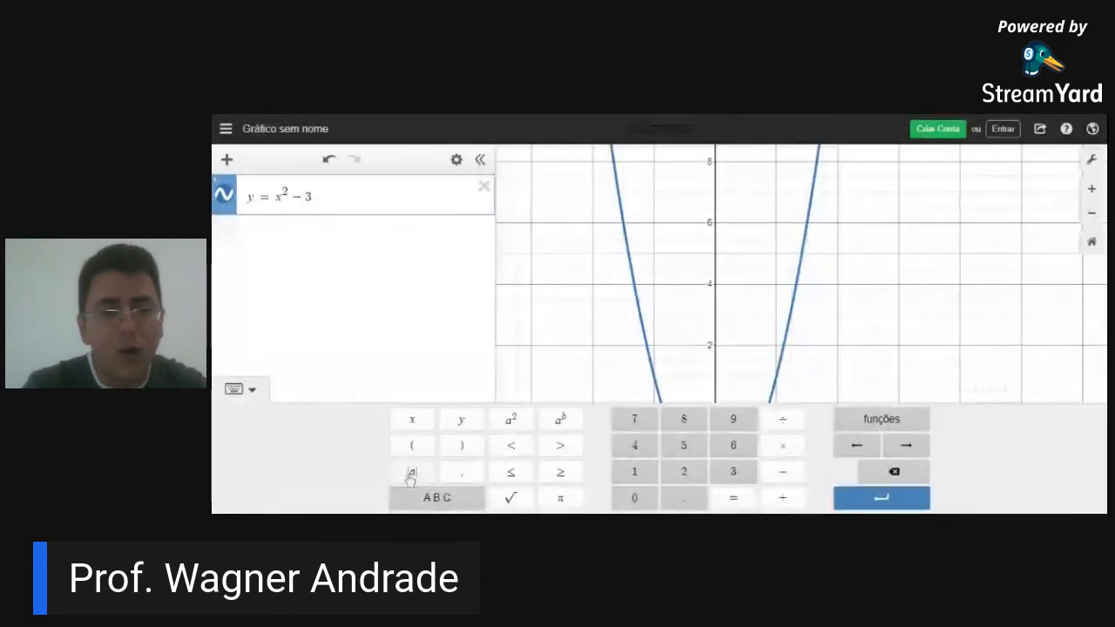
pyautogui.click(297, 200)
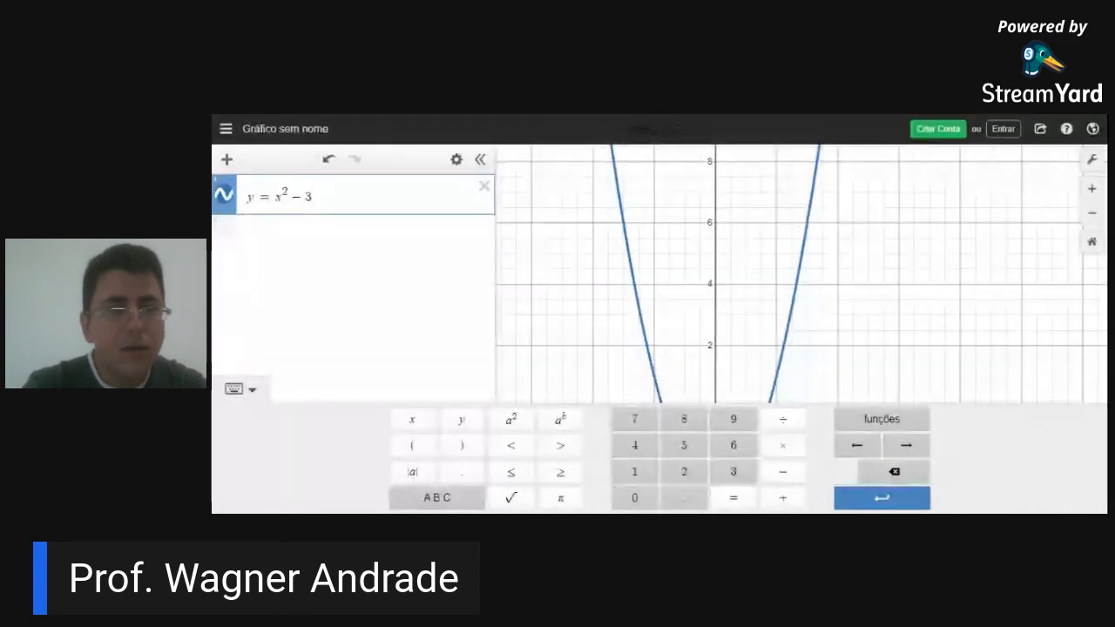
pyautogui.click(412, 471)
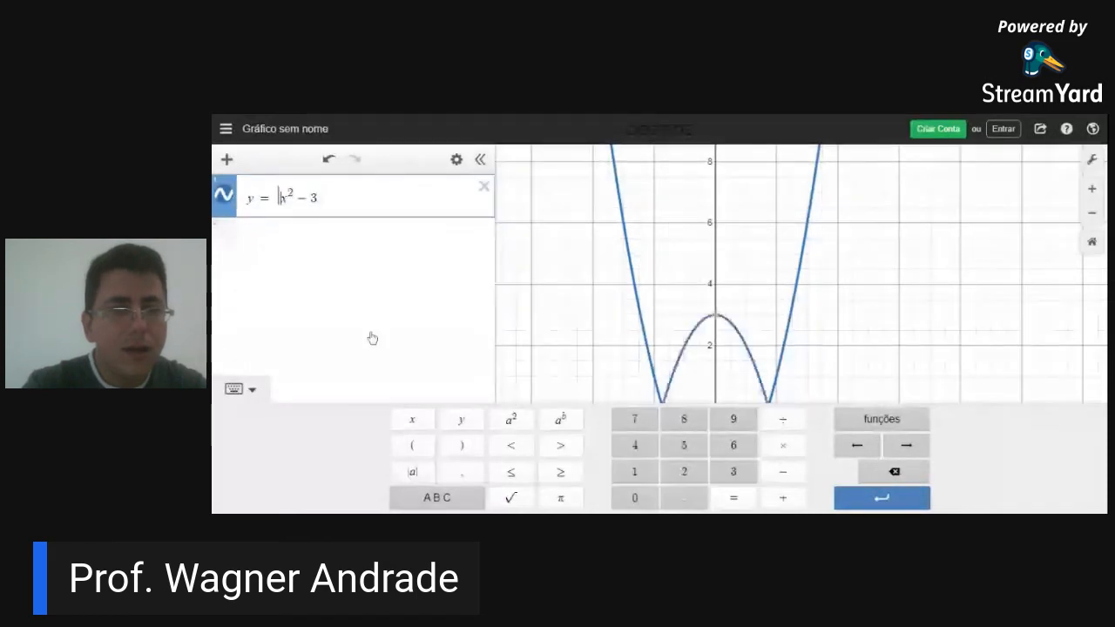
pyautogui.click(329, 199)
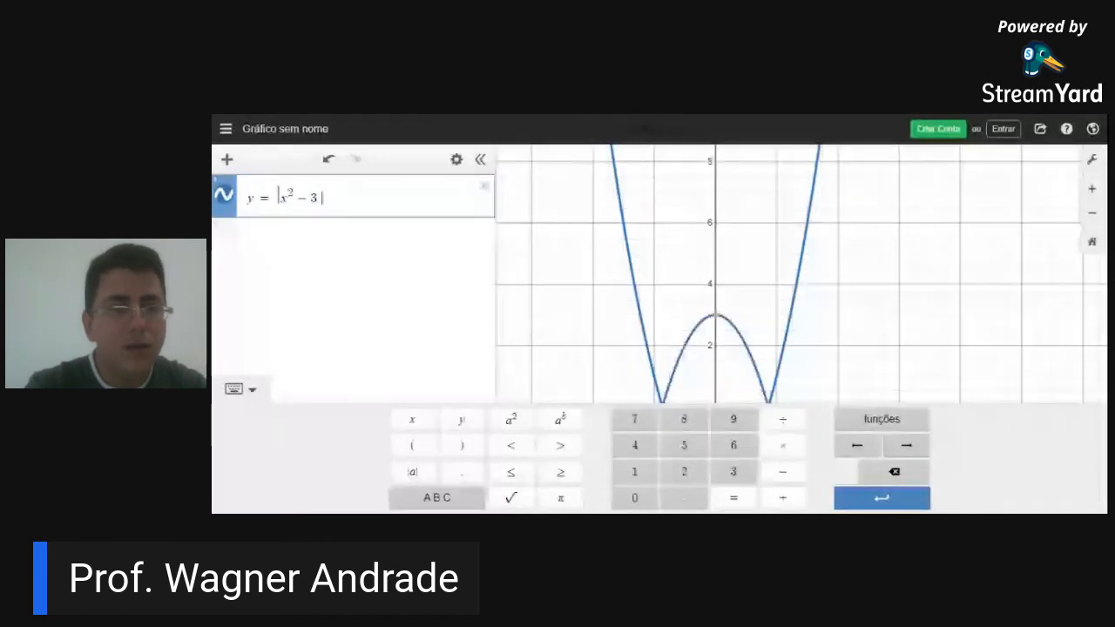
pyautogui.click(413, 473)
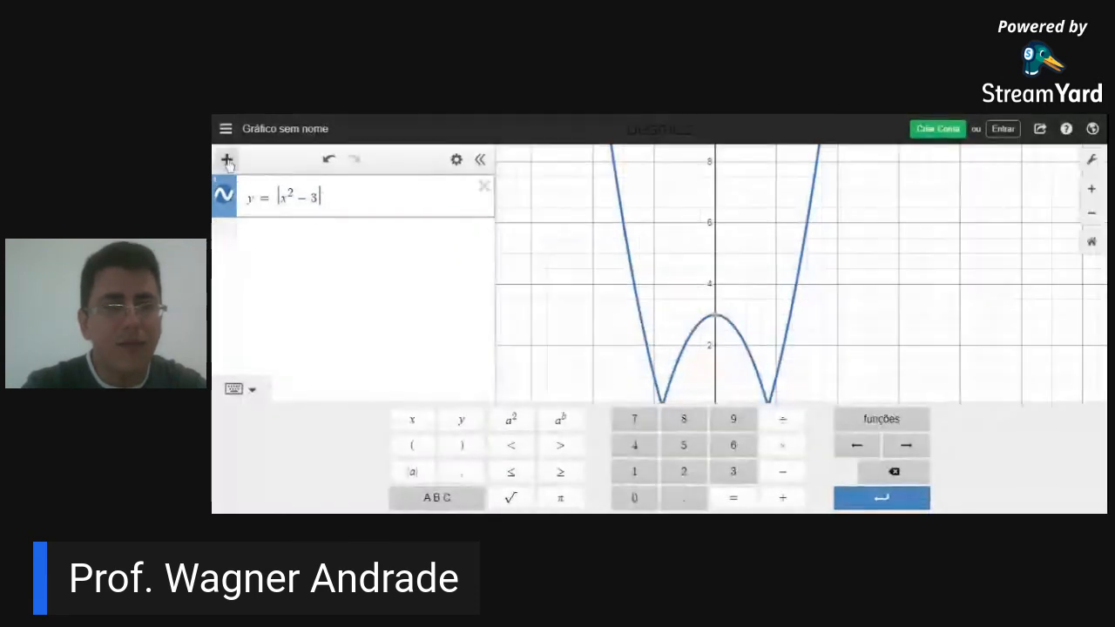
# Step: Add a second expression, y = x² - 3, below the absolute value function
pyautogui.click(296, 253)
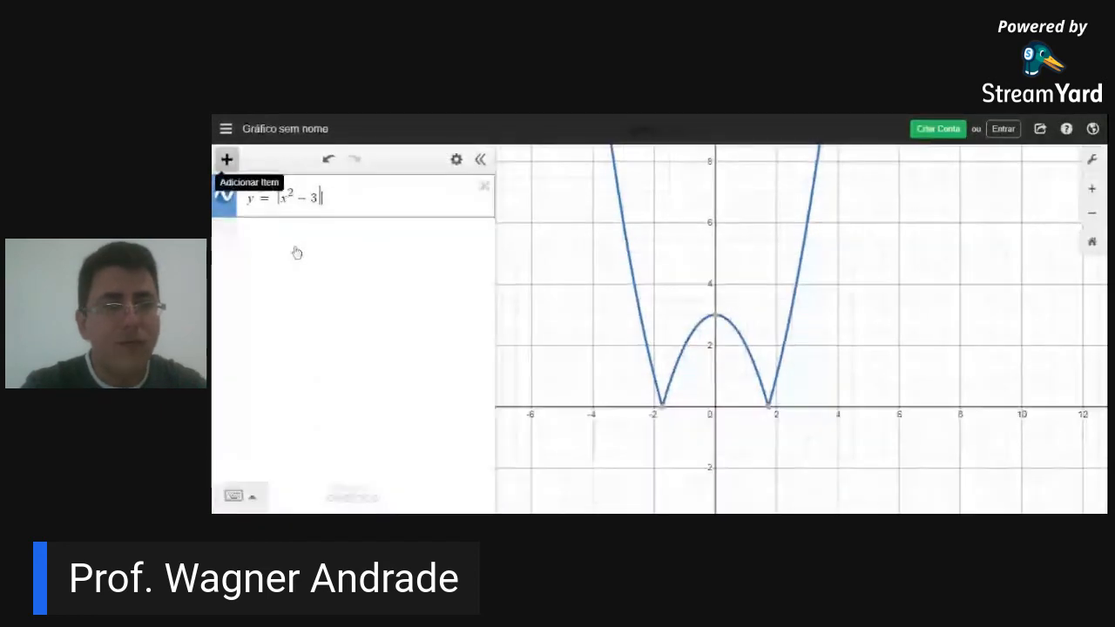
pyautogui.click(227, 159)
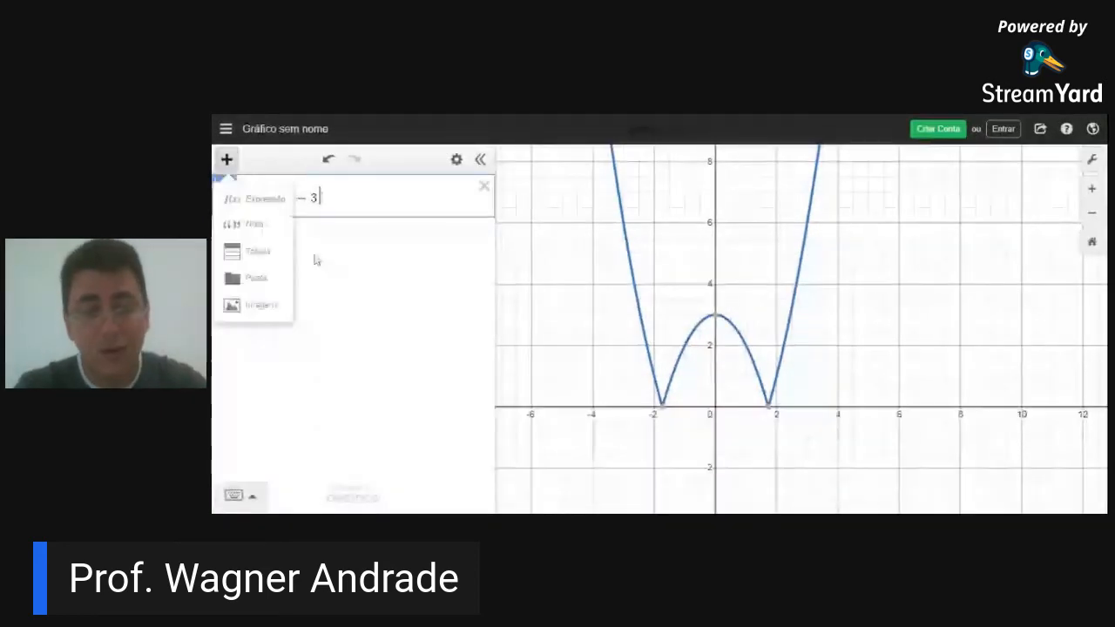
pyautogui.click(261, 200)
pyautogui.write('y ')
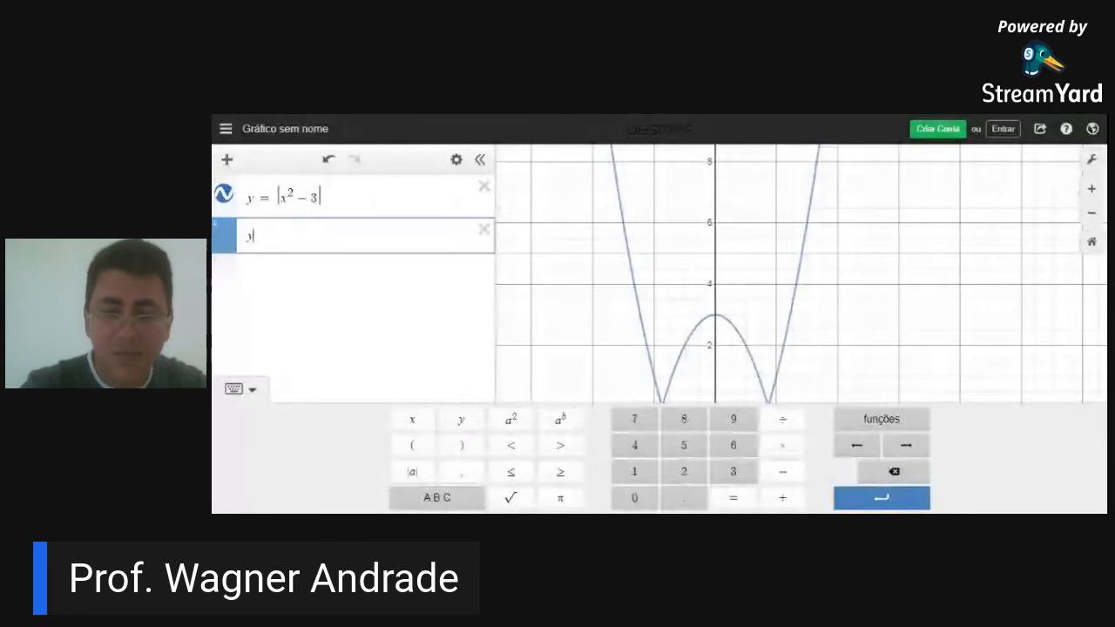
pyautogui.write('=')
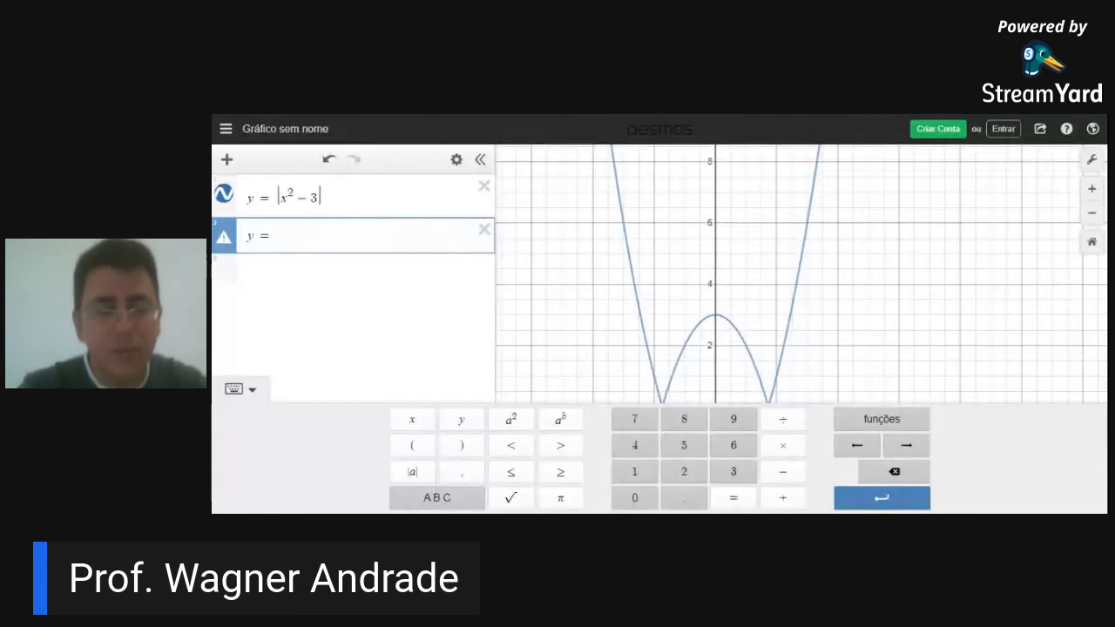
pyautogui.write('x')
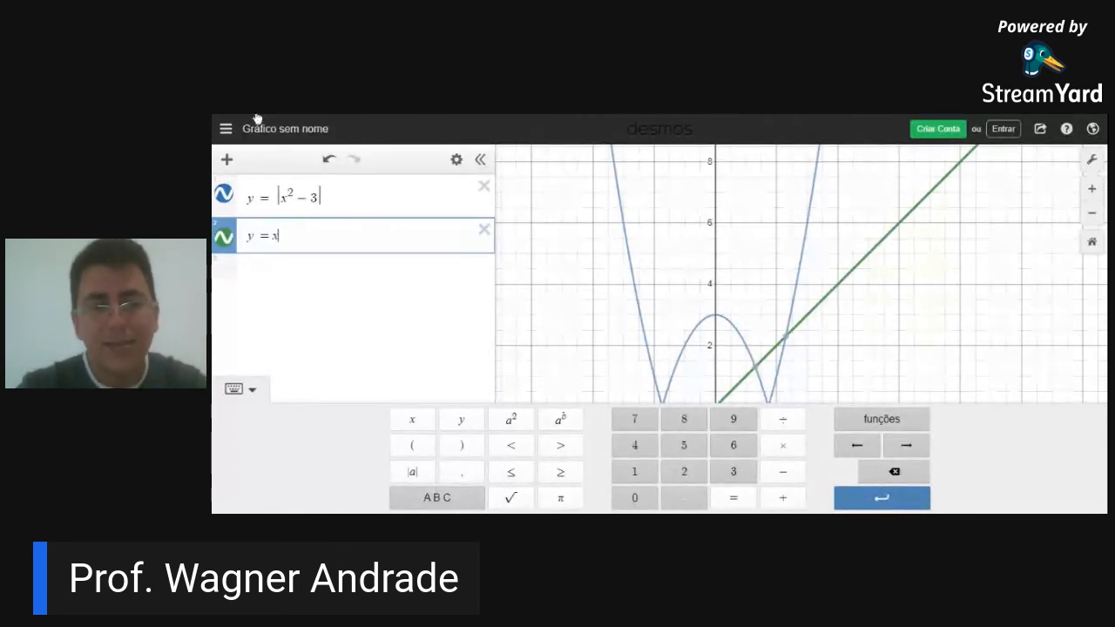
pyautogui.click(511, 421)
pyautogui.write('/2')
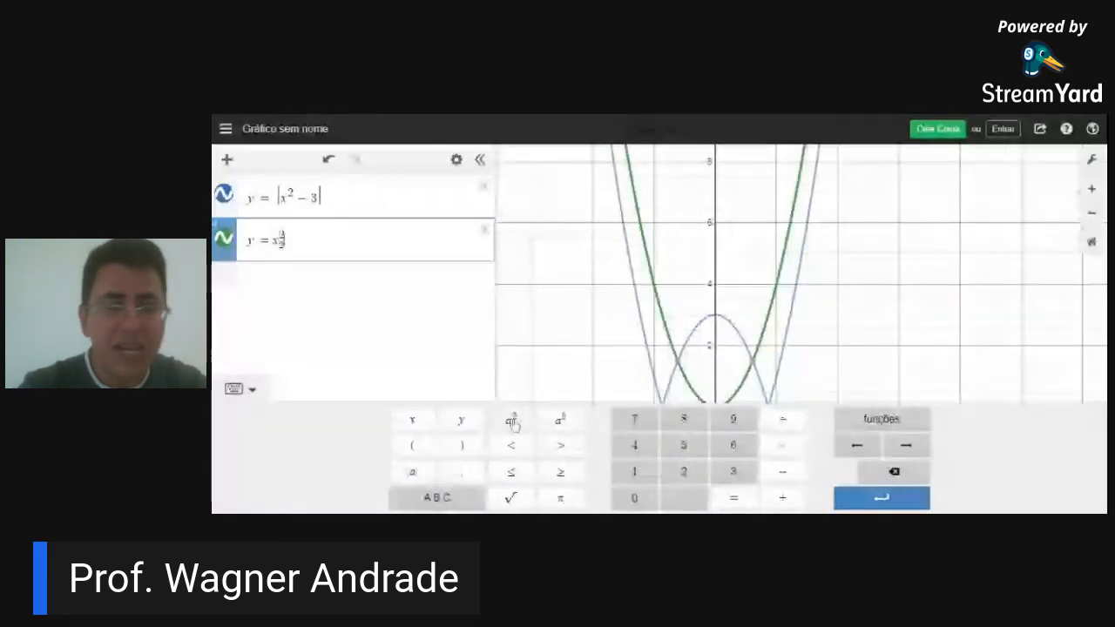
pyautogui.press('BackSpace')
pyautogui.press('BackSpace')
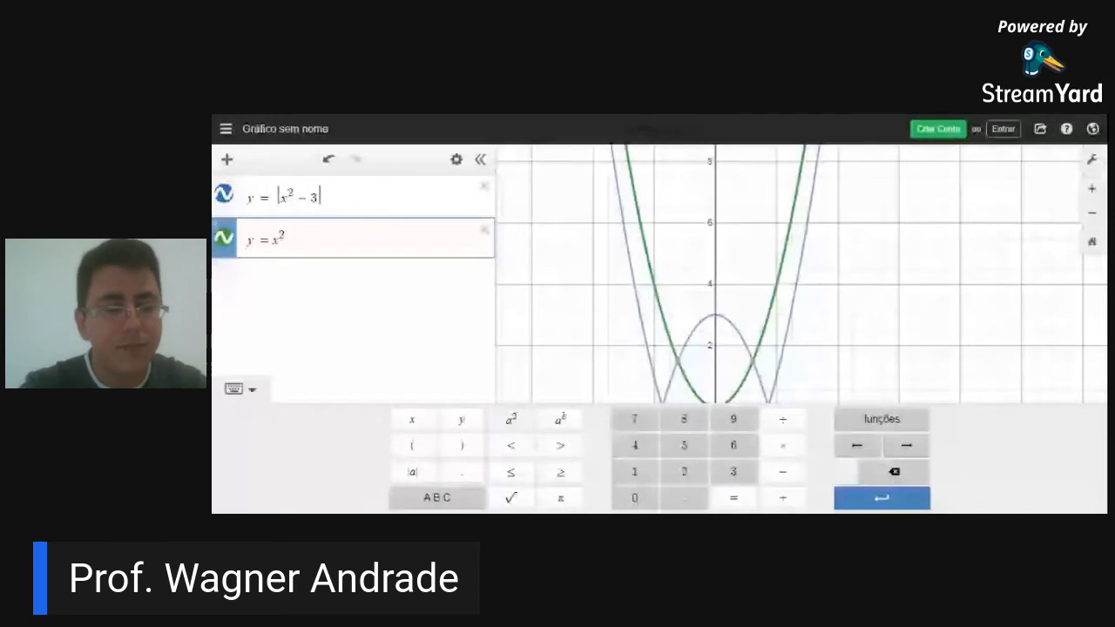
pyautogui.press('Right')
pyautogui.write('-3')
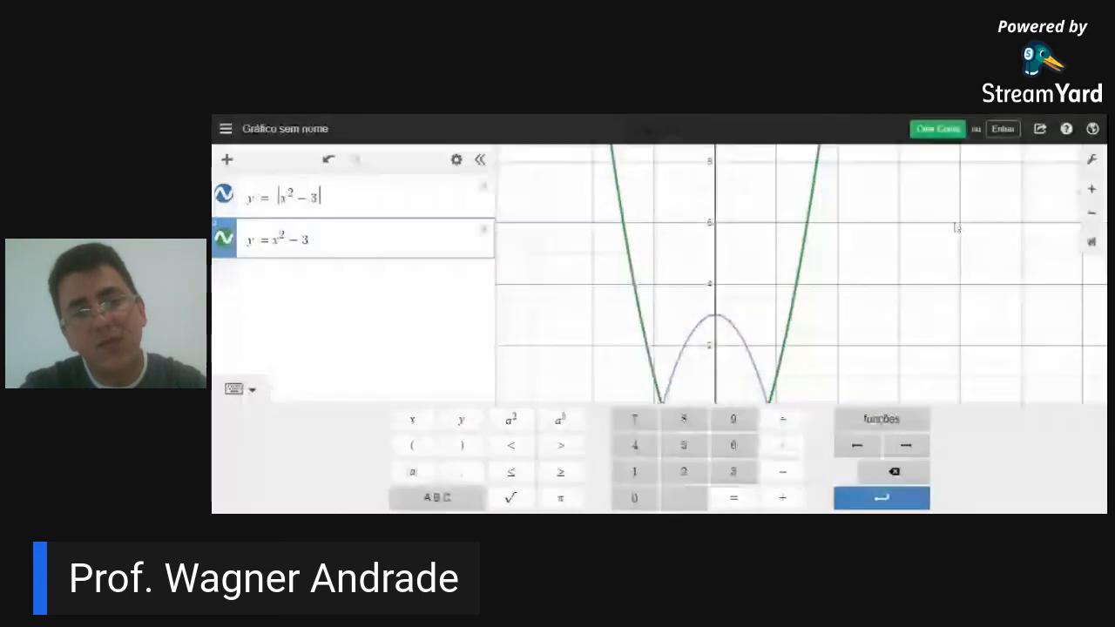
pyautogui.click(233, 391)
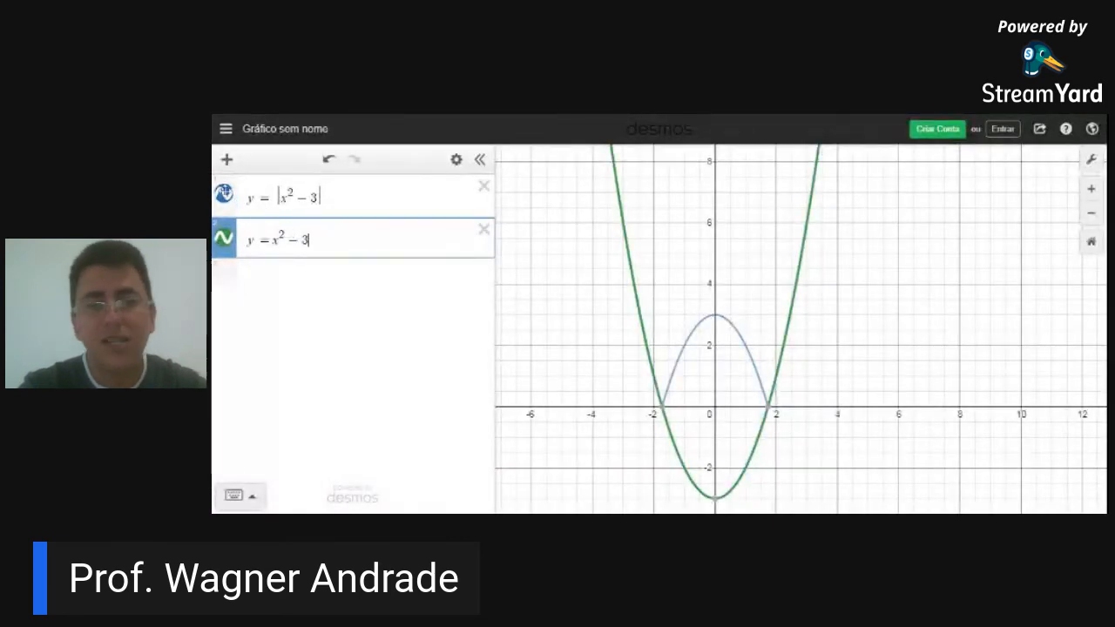
# Step: Hide and redisplay the graph of y = |x² - 3| and the graph of y = x² - 3 in turn to compare them
pyautogui.click(224, 193)
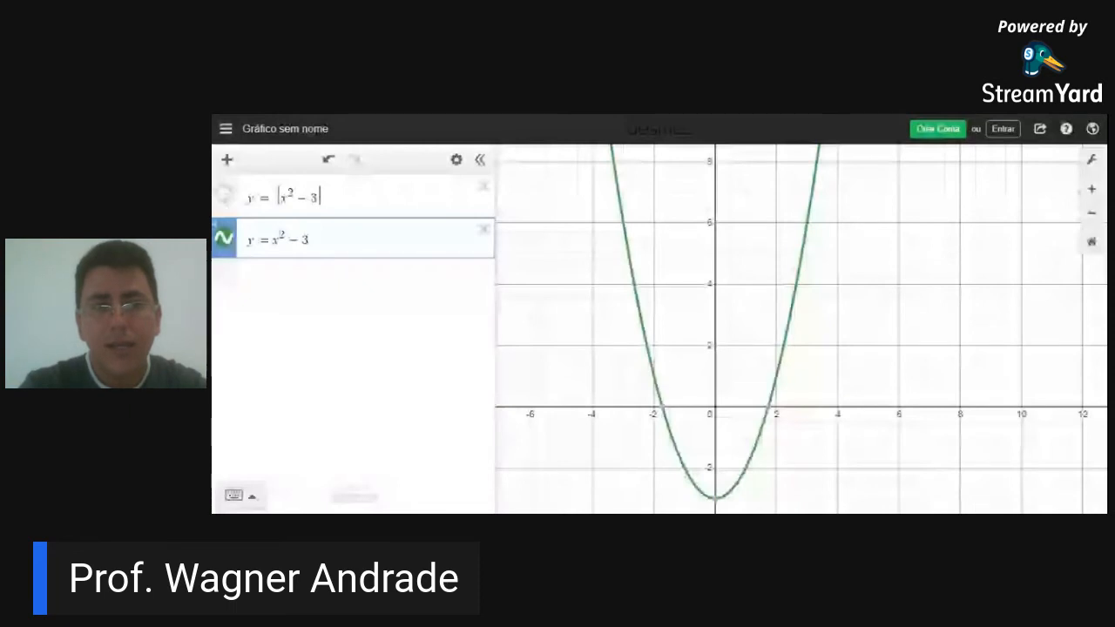
pyautogui.click(224, 194)
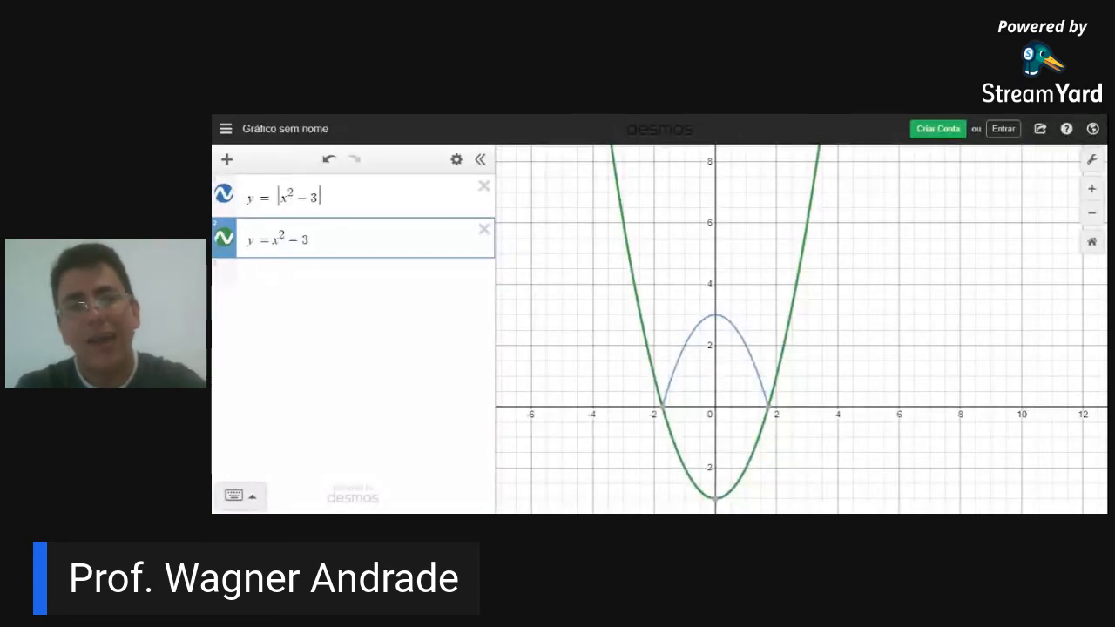
pyautogui.click(224, 240)
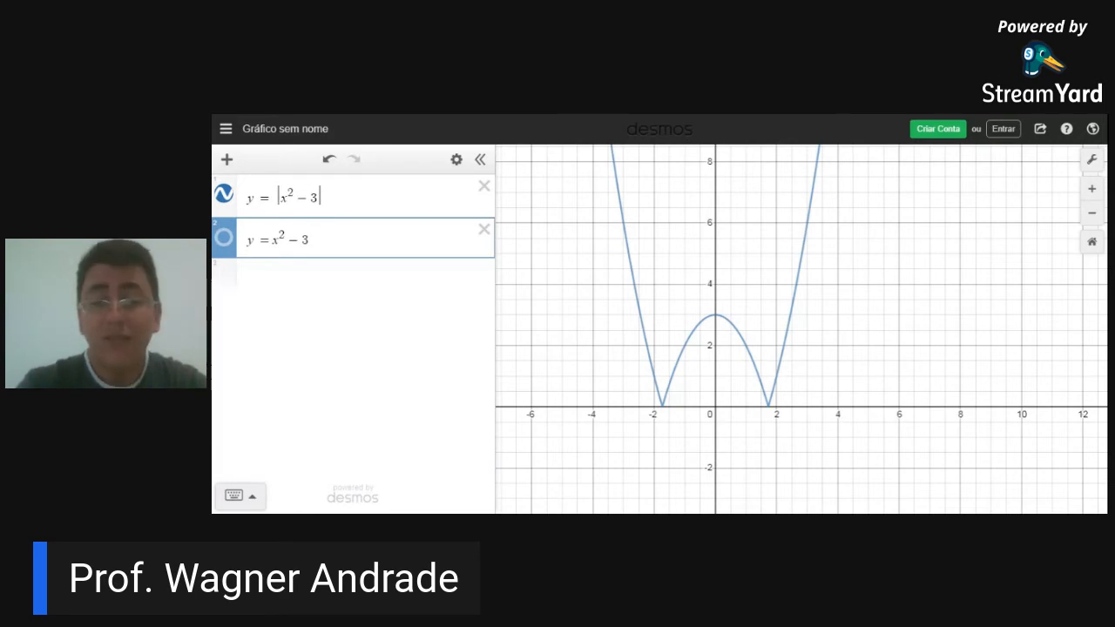
pyautogui.click(223, 238)
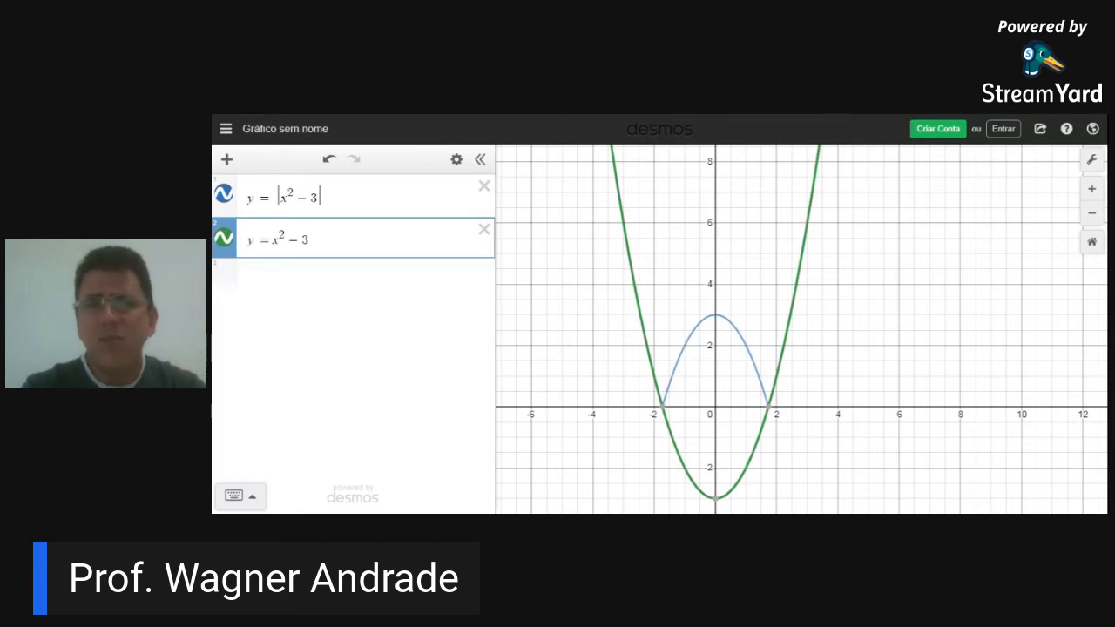
# Step: Delete both equations from the expression list
pyautogui.click(484, 187)
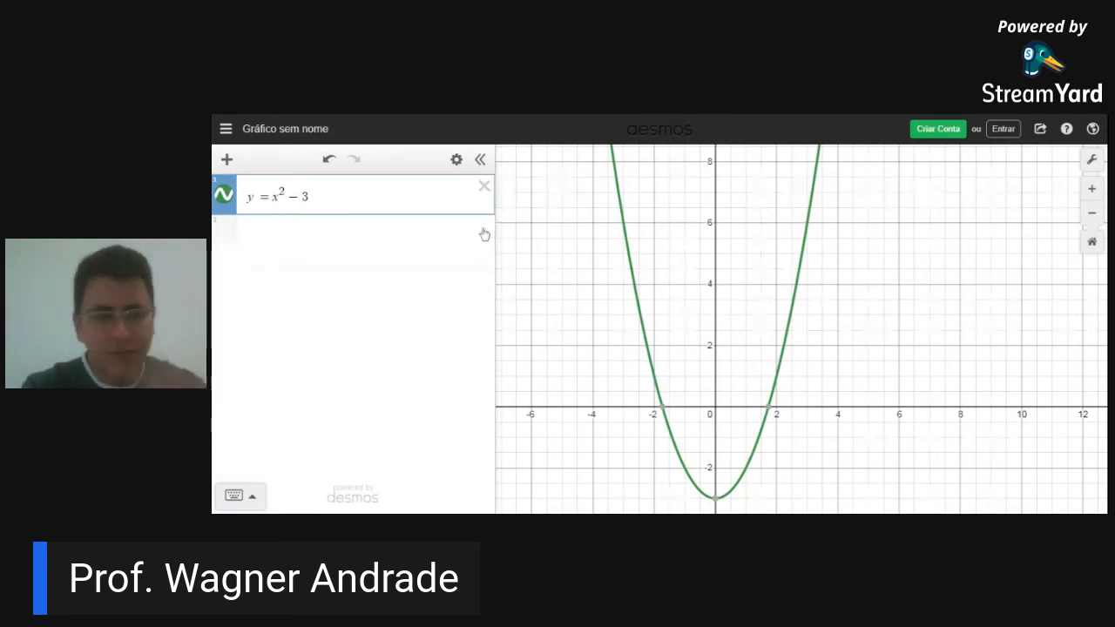
pyautogui.click(484, 187)
pyautogui.click(415, 362)
# Step: Enter the inequality y < x - 3 as the first expression and examine its shaded region
pyautogui.click(248, 496)
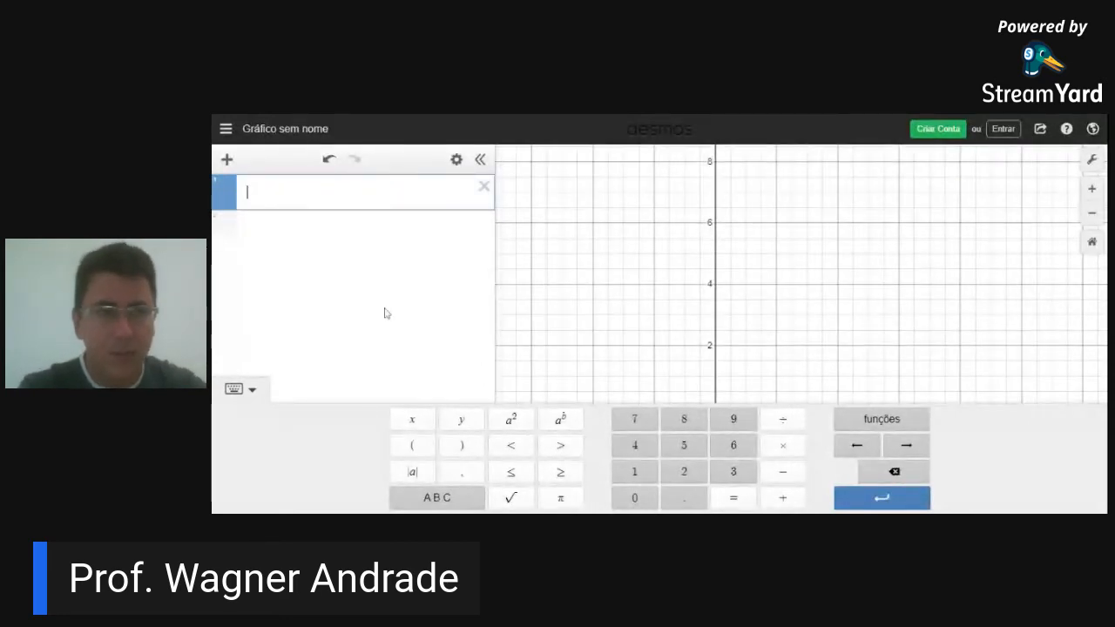
pyautogui.write('y')
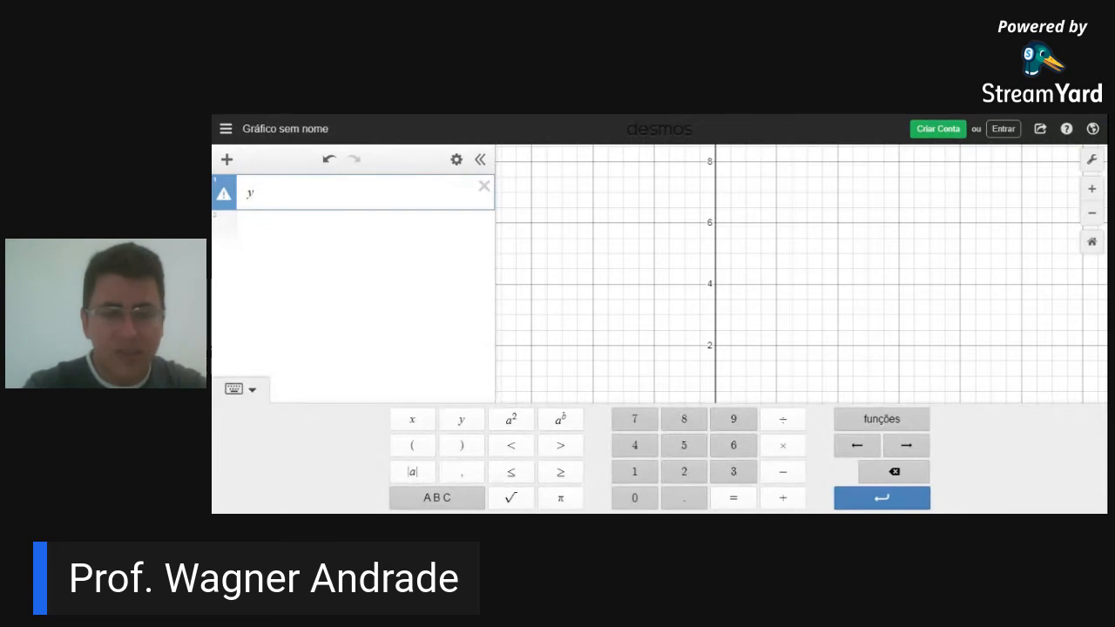
pyautogui.click(513, 447)
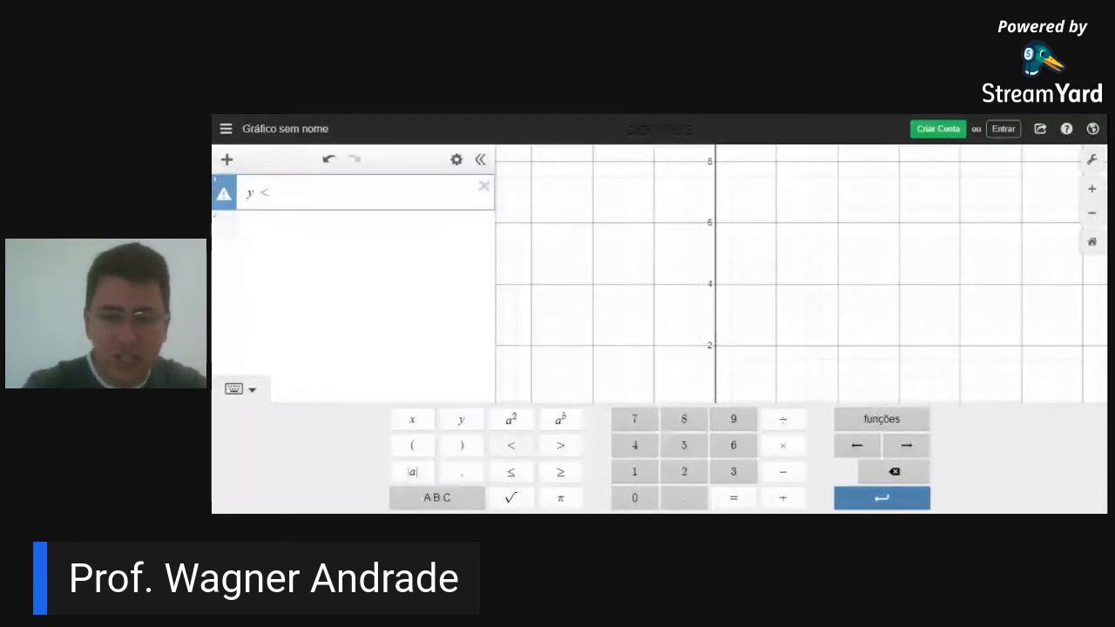
pyautogui.write('x')
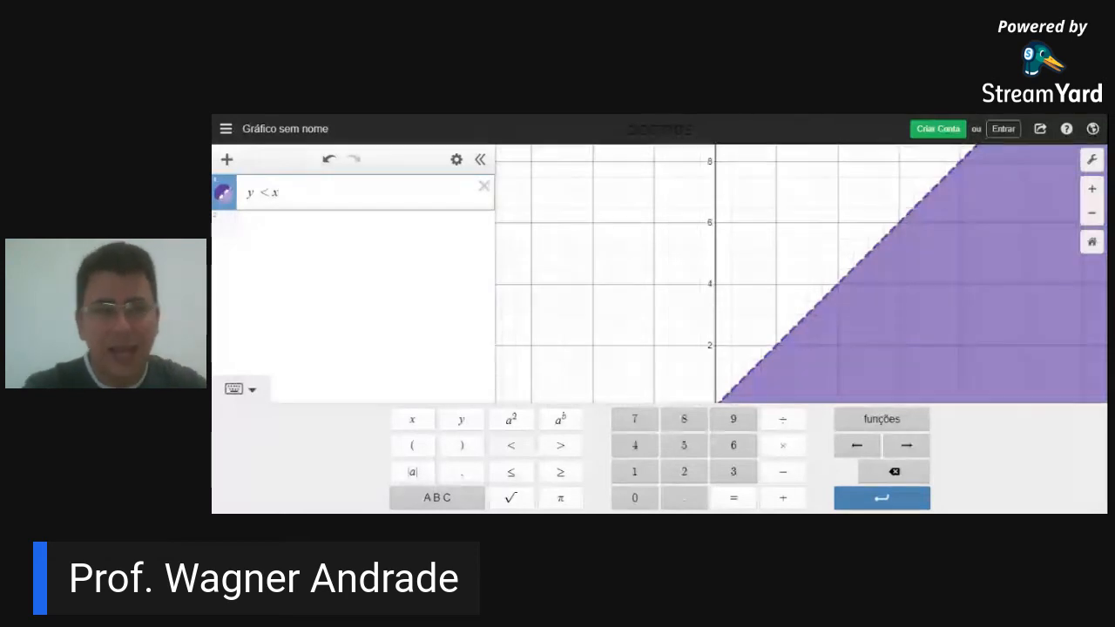
pyautogui.write('-3')
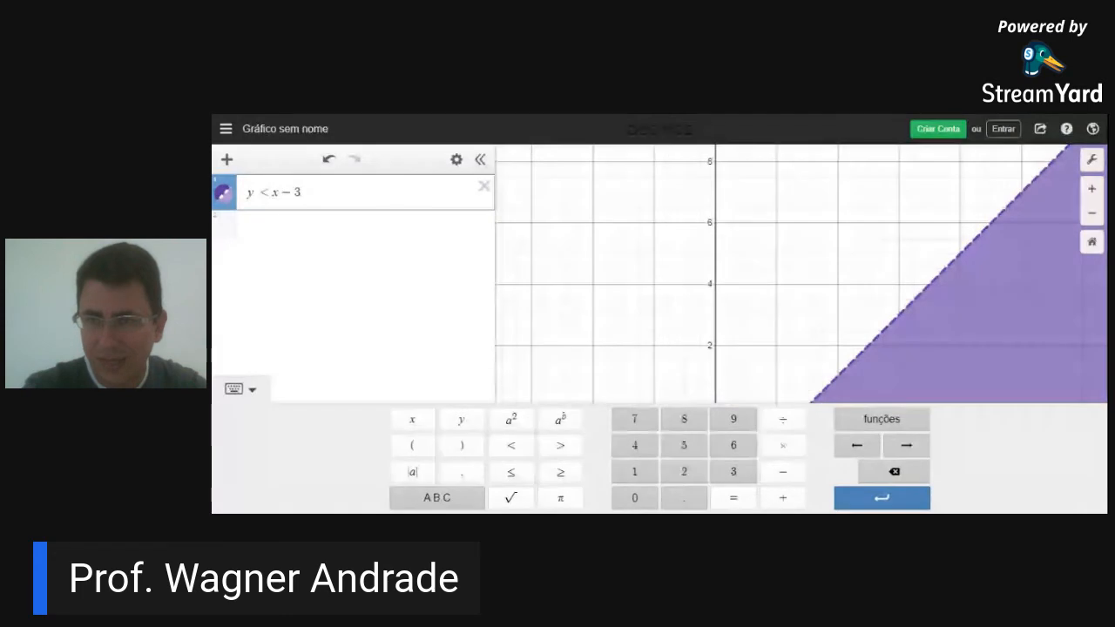
pyautogui.click(1092, 215)
pyautogui.click(1093, 214)
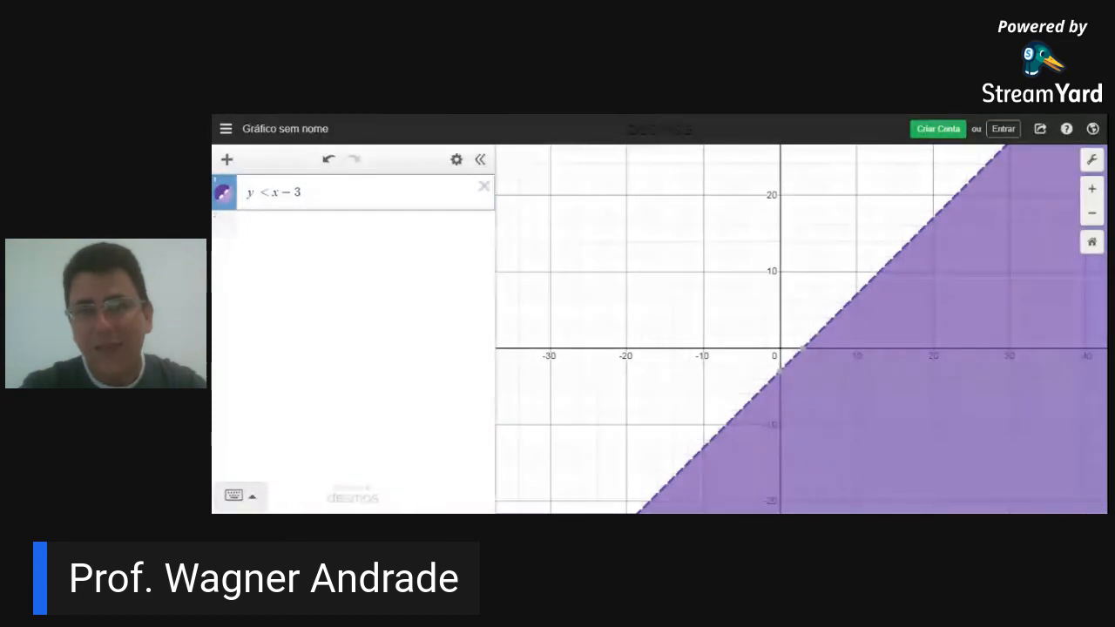
pyautogui.moveTo(872, 370)
pyautogui.mouseDown()
pyautogui.moveTo(736, 414)
pyautogui.moveTo(773, 450)
pyautogui.mouseUp()
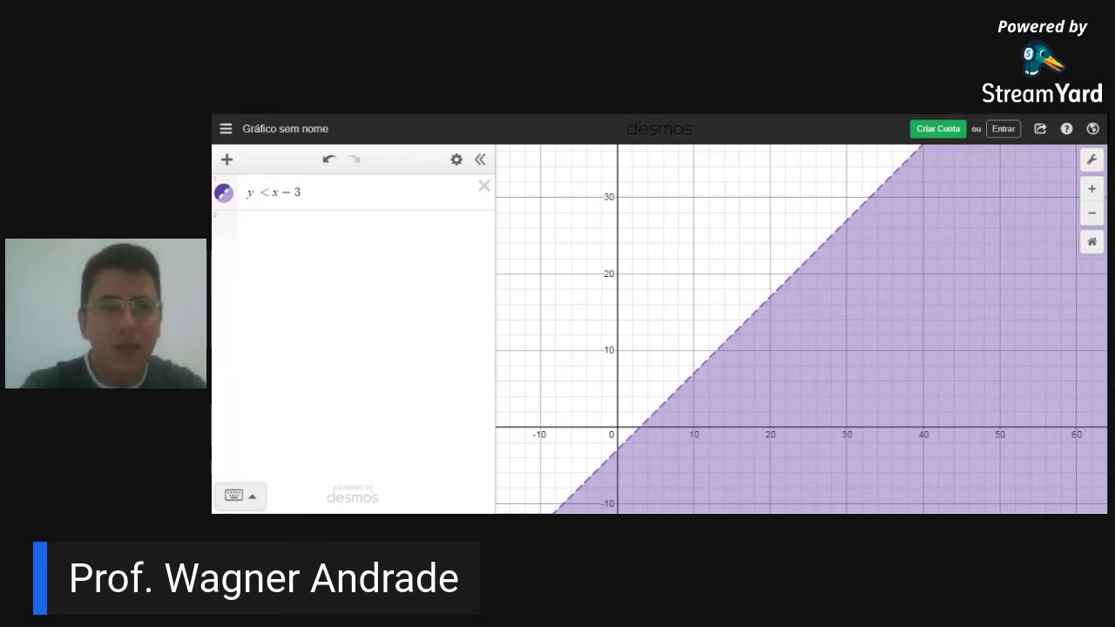
# Step: Change the inequality sign so the expression reads y > x - 3
pyautogui.click(268, 192)
pyautogui.press('BackSpace')
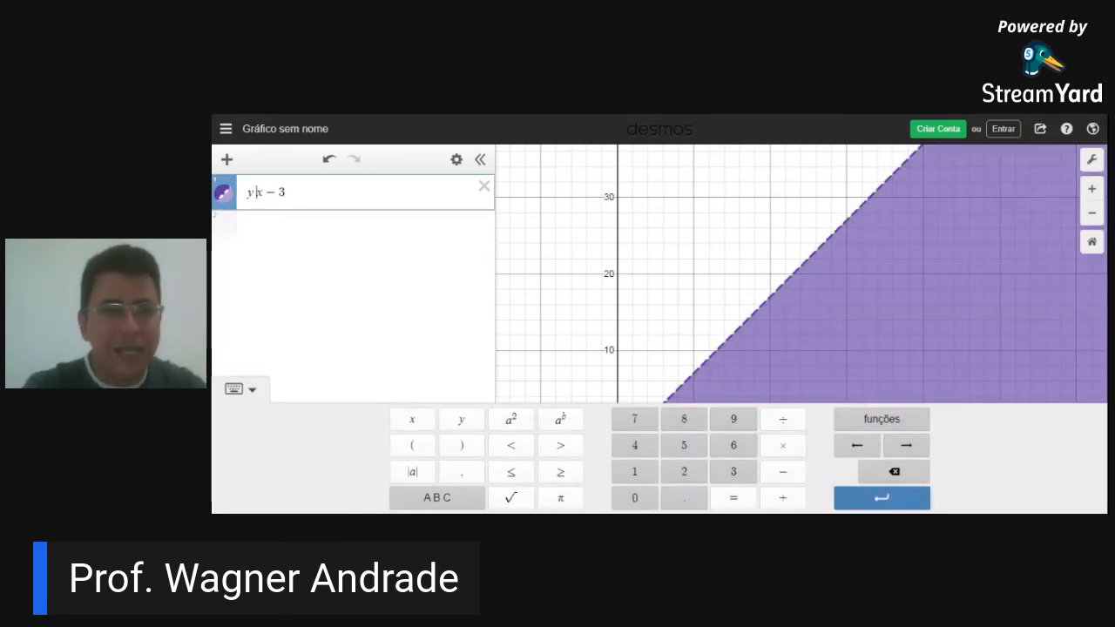
pyautogui.click(562, 447)
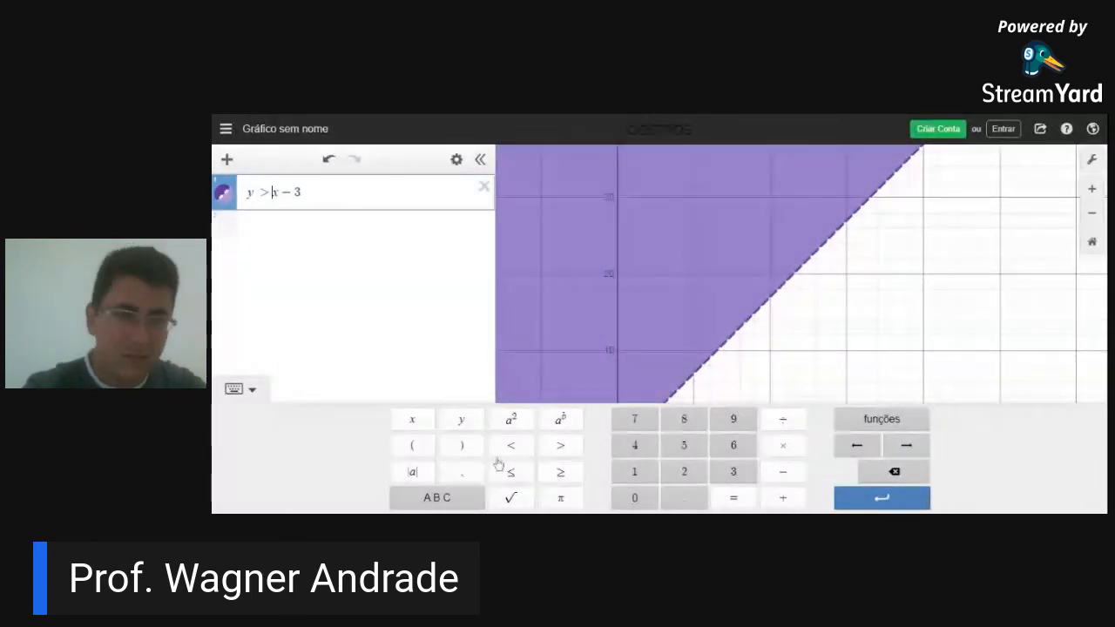
# Step: Replace the inequality sign with ≤ and after that with ≥ to graph both non-strict inequalities
pyautogui.press('BackSpace')
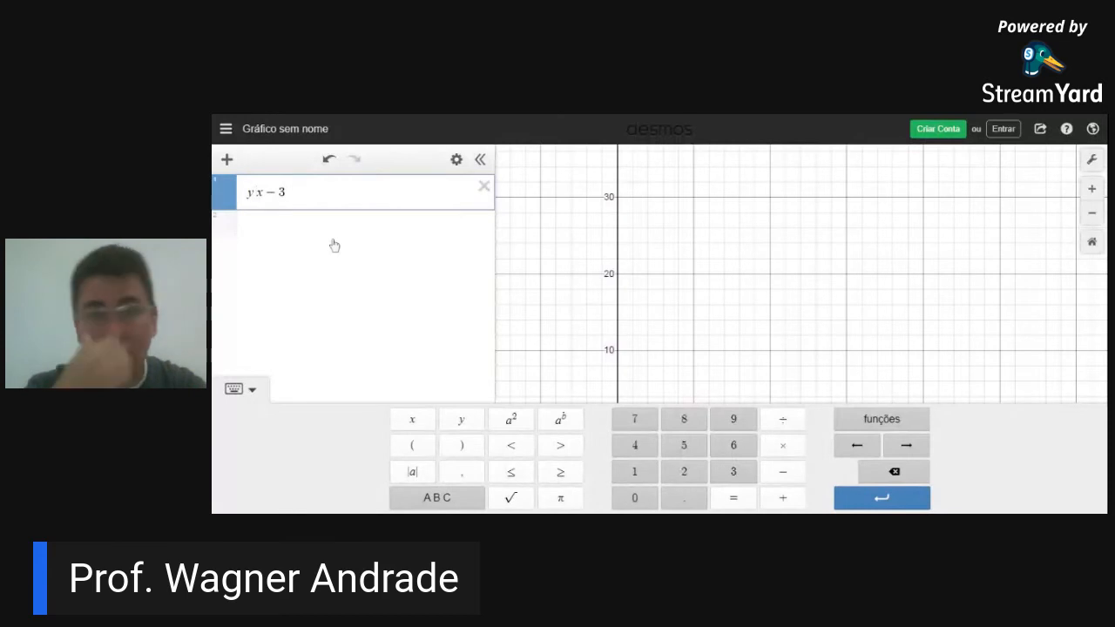
pyautogui.click(511, 473)
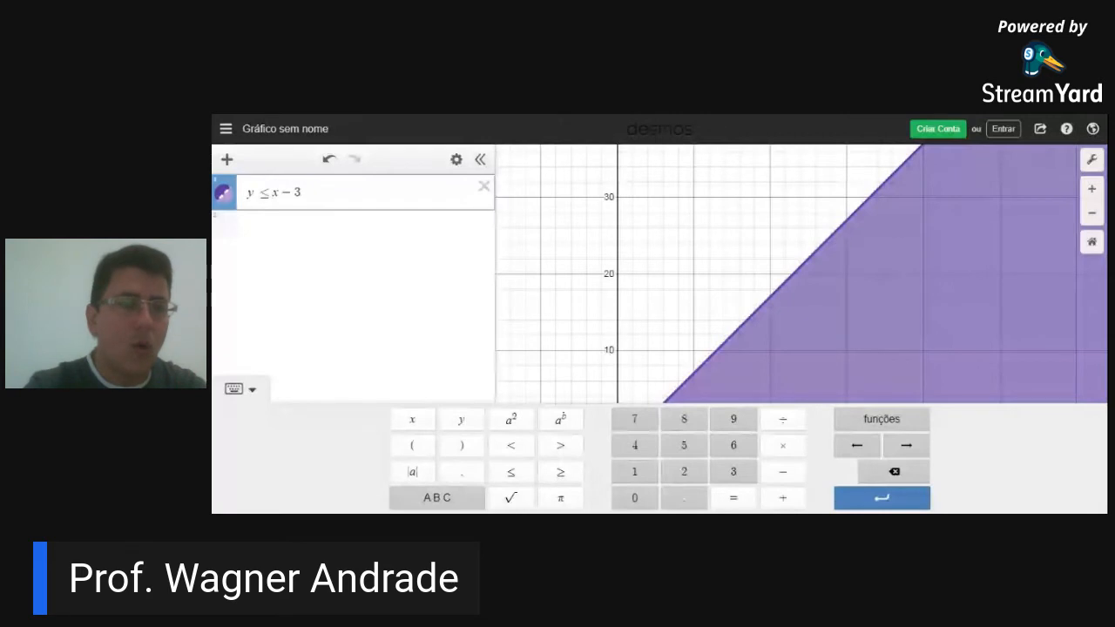
pyautogui.press('BackSpace')
pyautogui.click(560, 471)
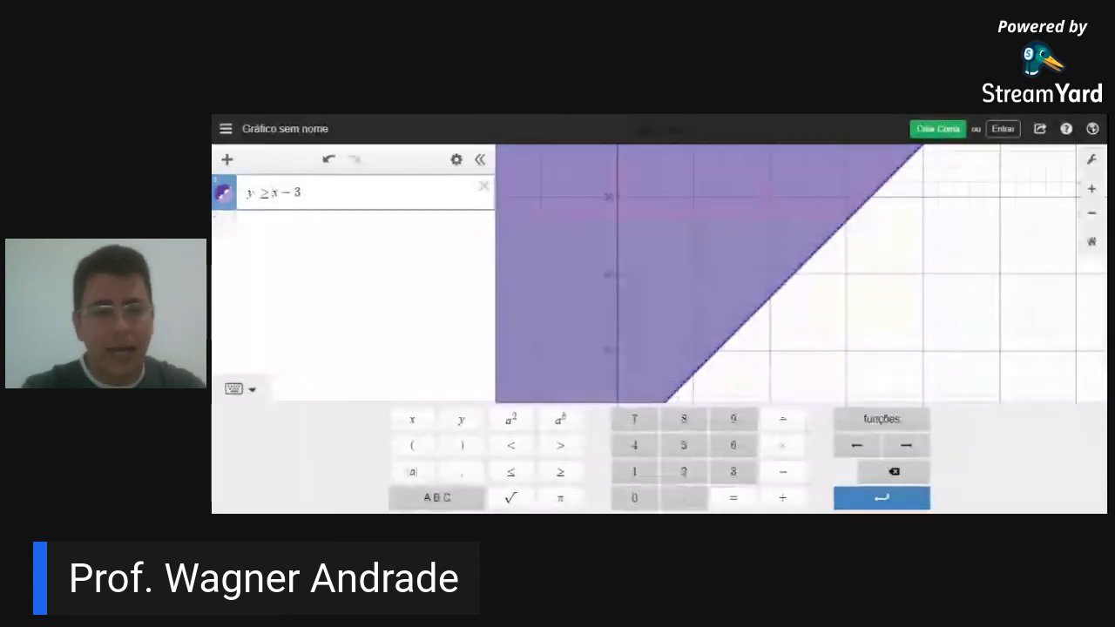
# Step: Replace the inequality sign with an equals sign so the expression reads y = x - 3
pyautogui.press('BackSpace')
pyautogui.press('BackSpace')
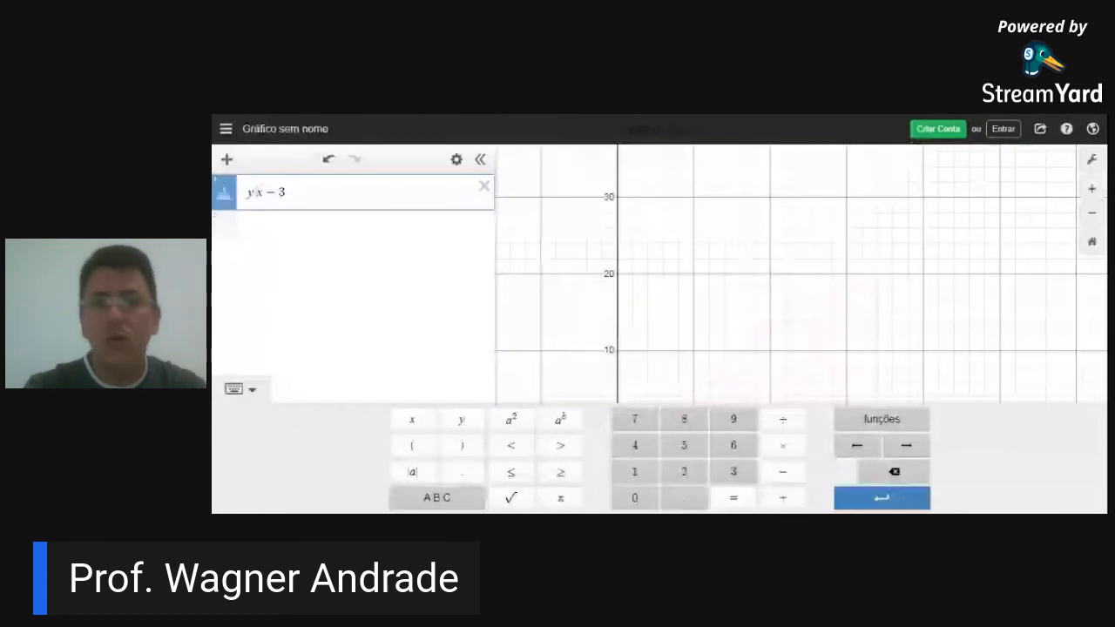
pyautogui.write('=')
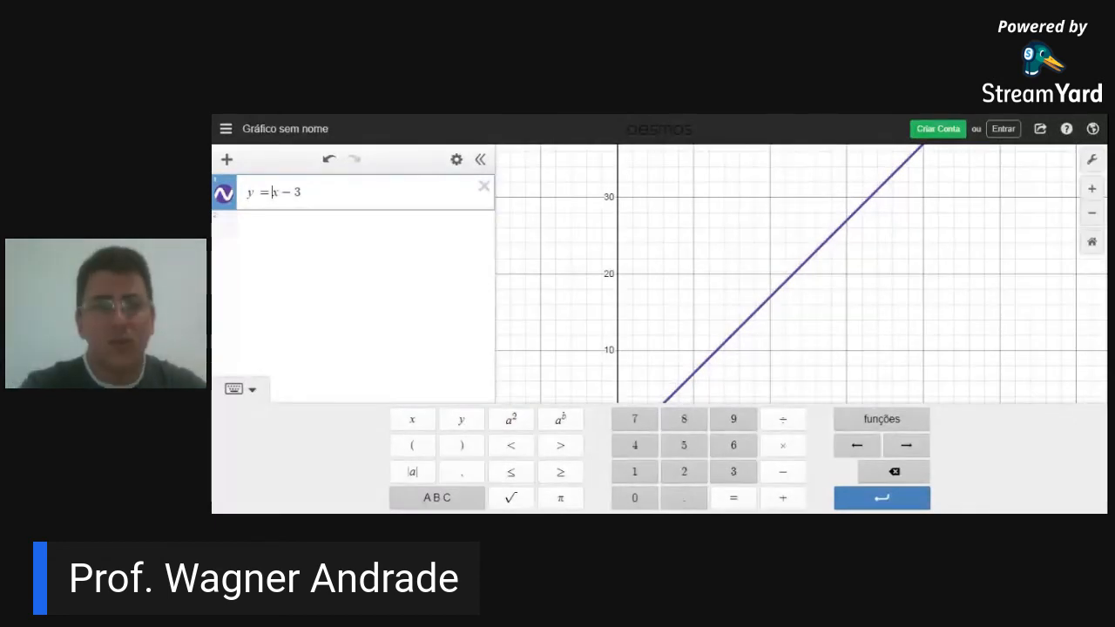
# Step: Add a second expression, y = x², below the line's equation
pyautogui.click(227, 160)
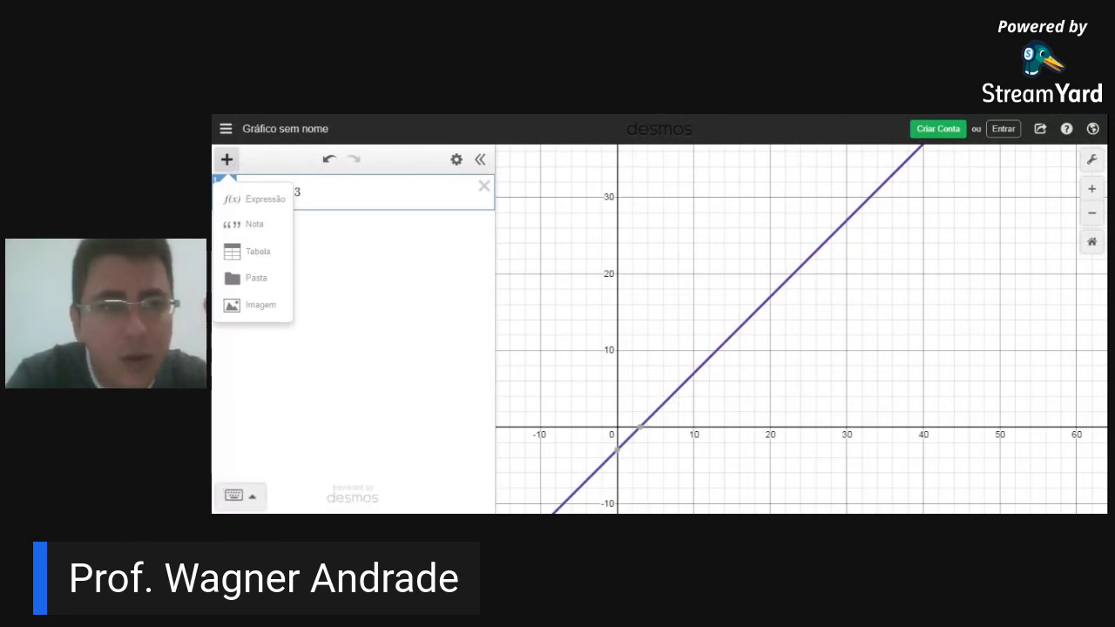
pyautogui.click(247, 200)
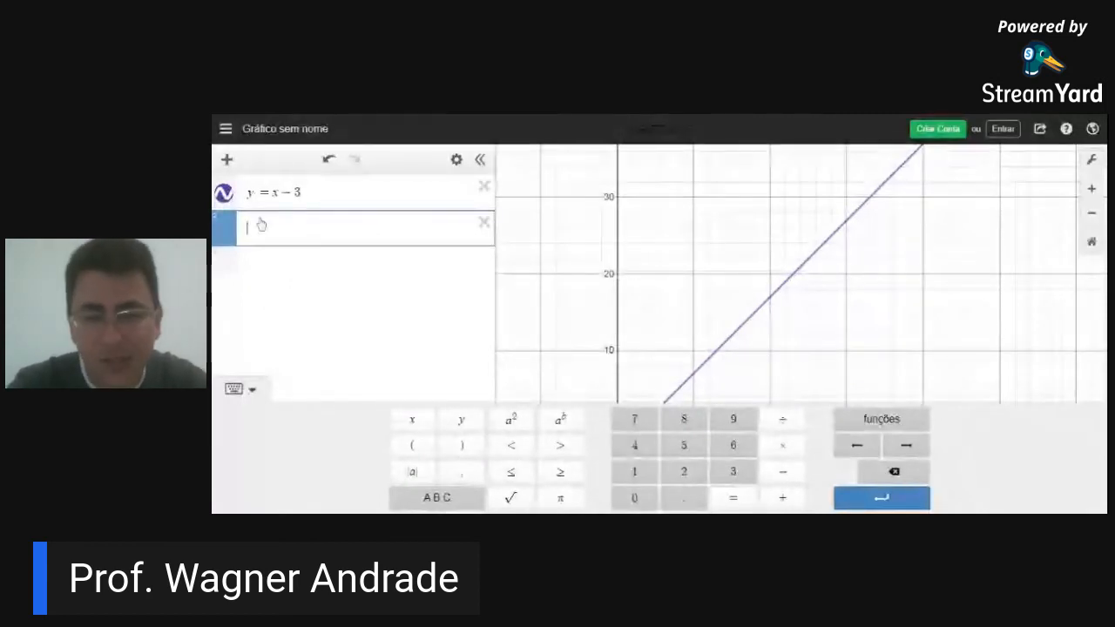
pyautogui.write('y=')
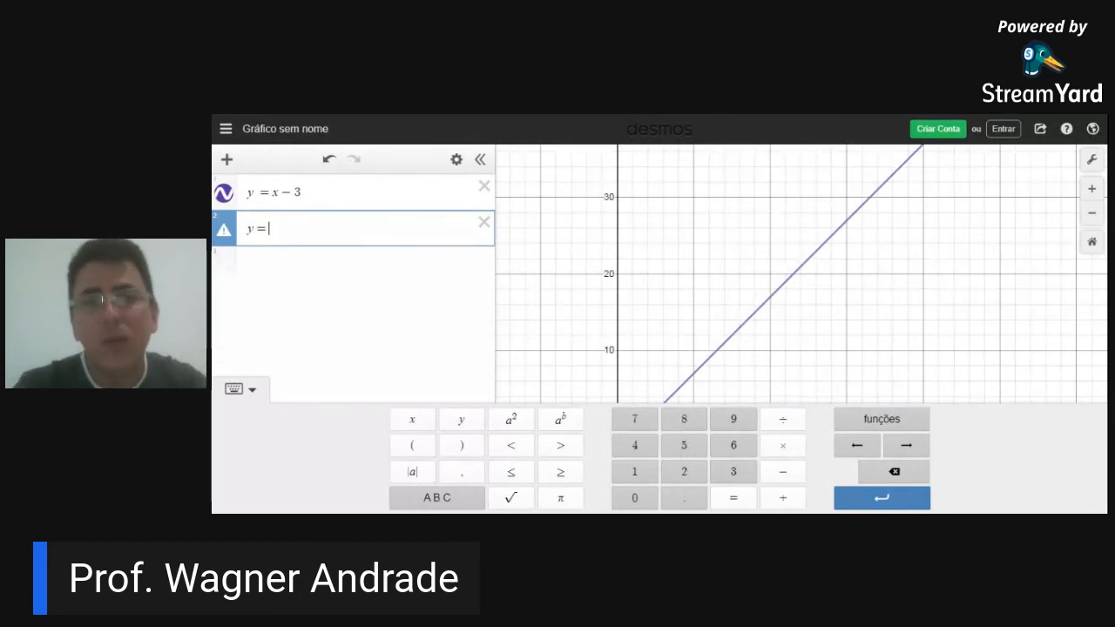
pyautogui.write('x')
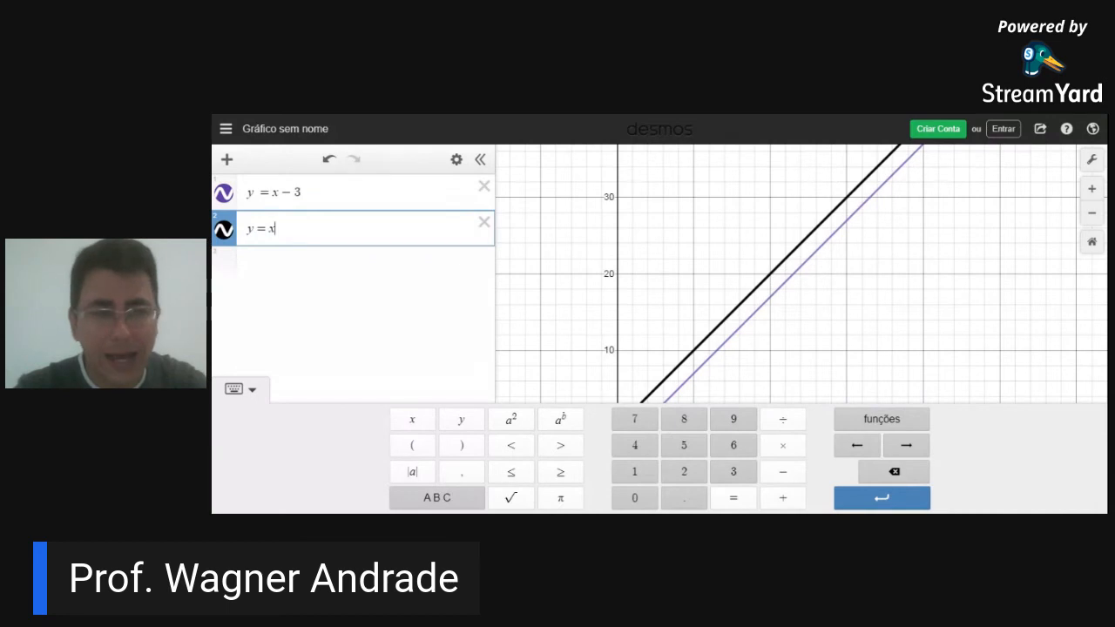
pyautogui.click(512, 421)
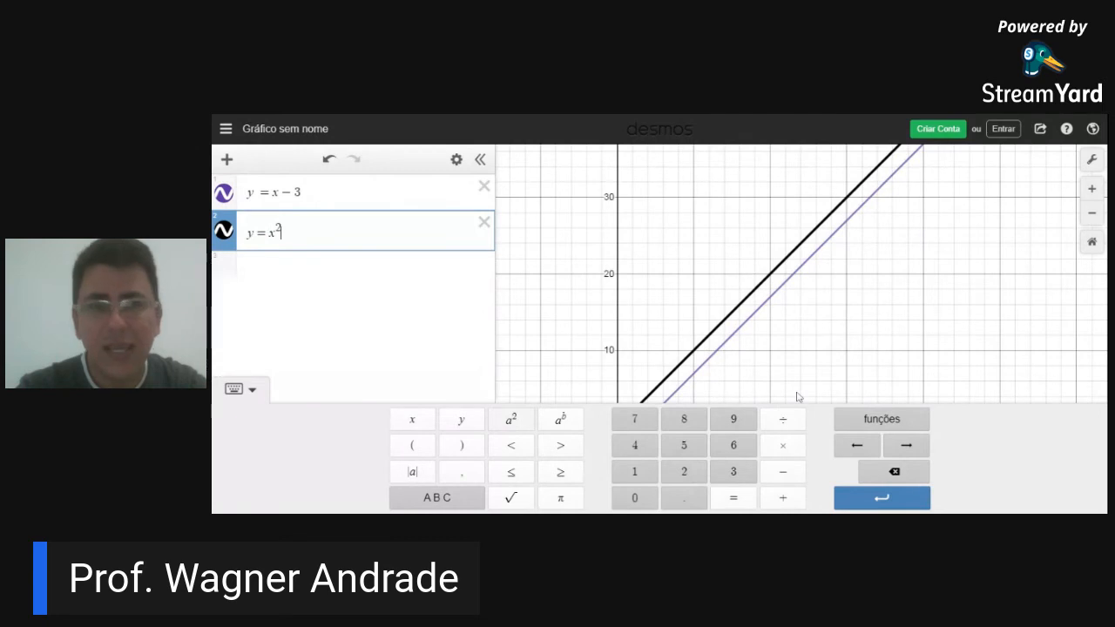
pyautogui.click(805, 351)
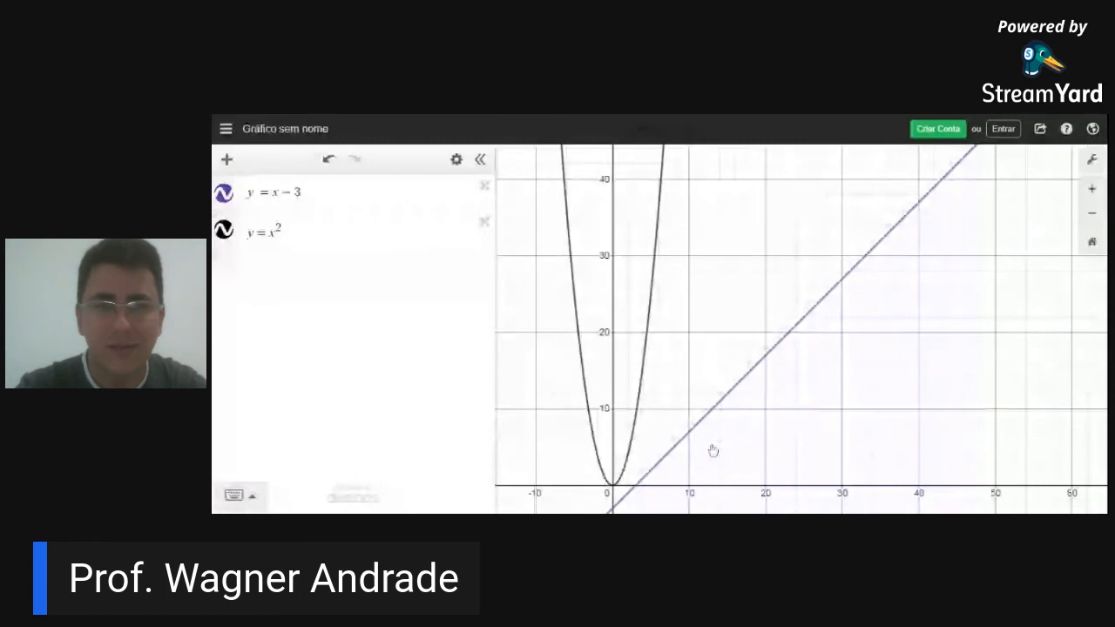
pyautogui.moveTo(712, 451); pyautogui.dragTo(745, 356)
# Step: Change the minus sign in the line's equation to a plus so it reads y = x + 3
pyautogui.click(296, 191)
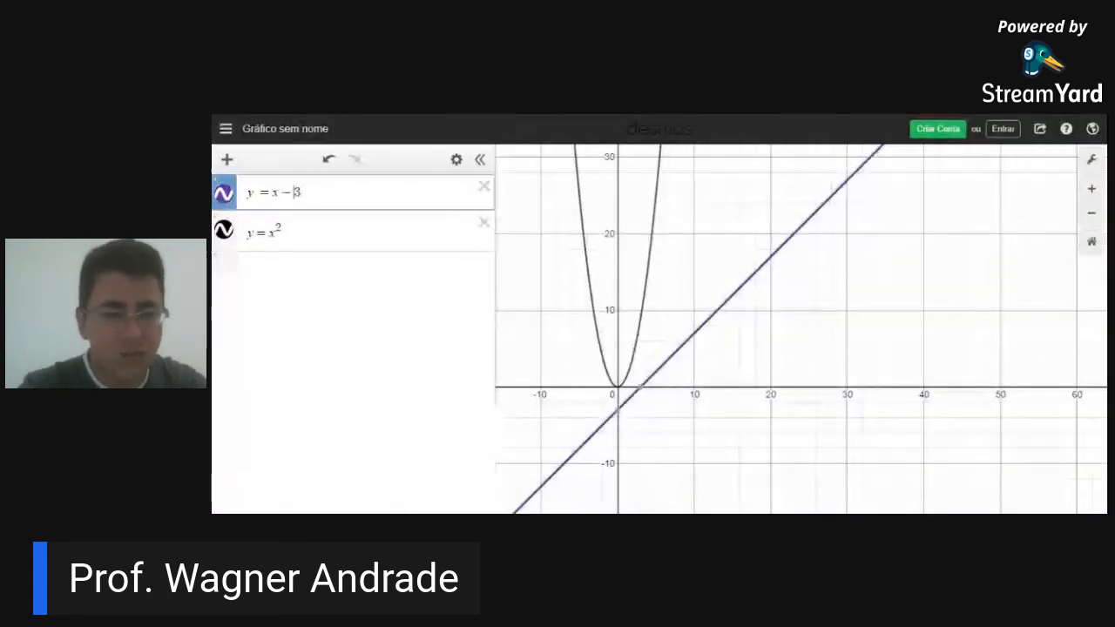
pyautogui.press('BackSpace')
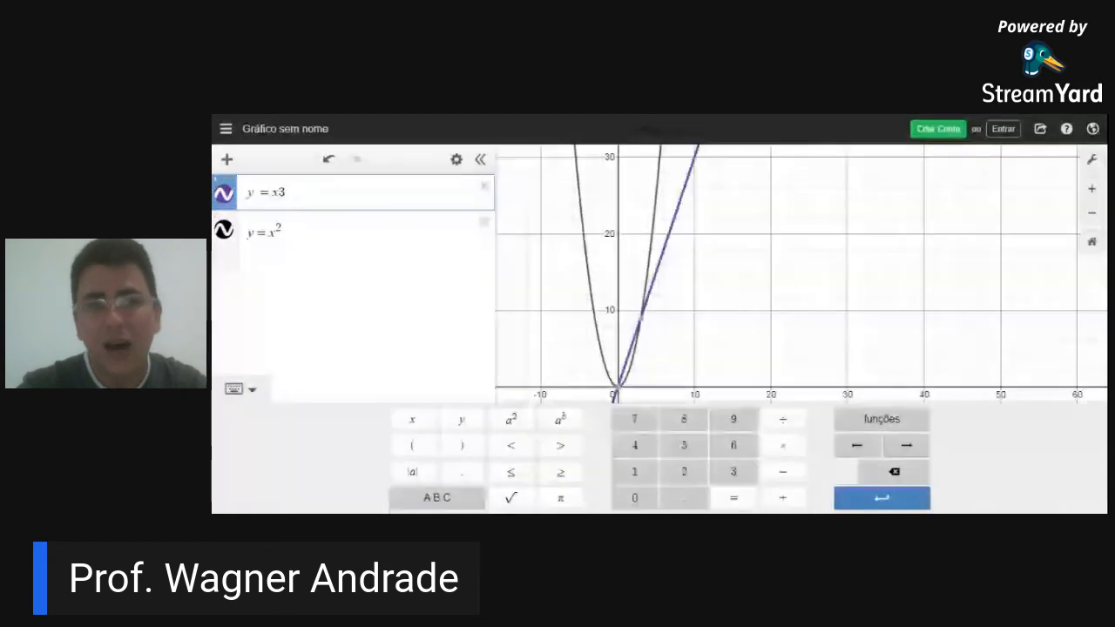
pyautogui.write('+')
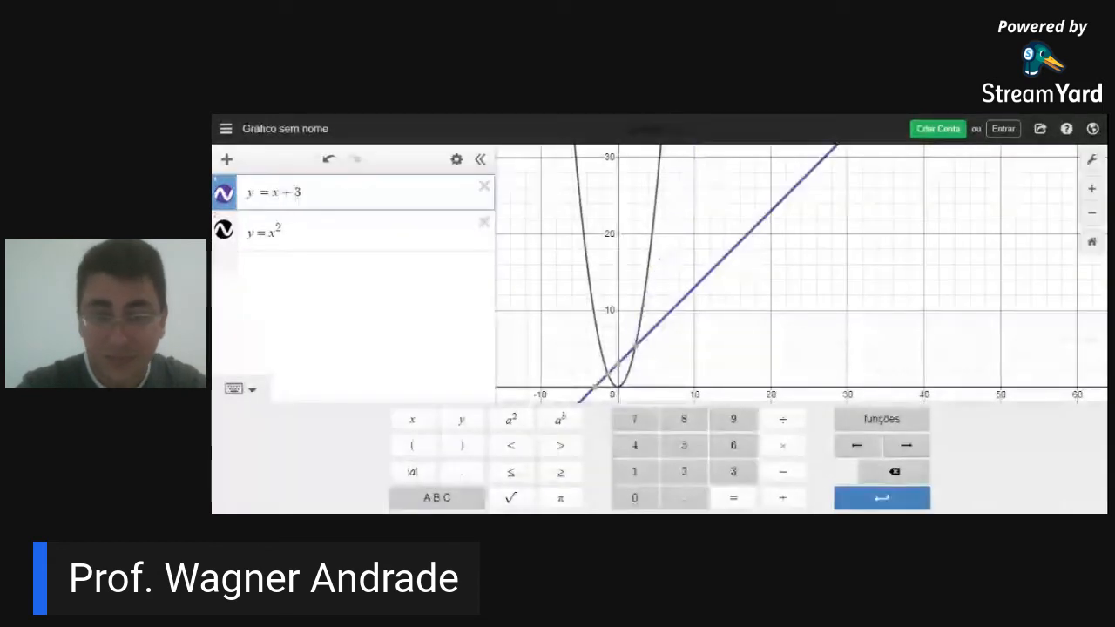
# Step: Show the coordinates of both points where the line y = x + 3 crosses the parabola
pyautogui.moveTo(782, 334); pyautogui.dragTo(859, 311)
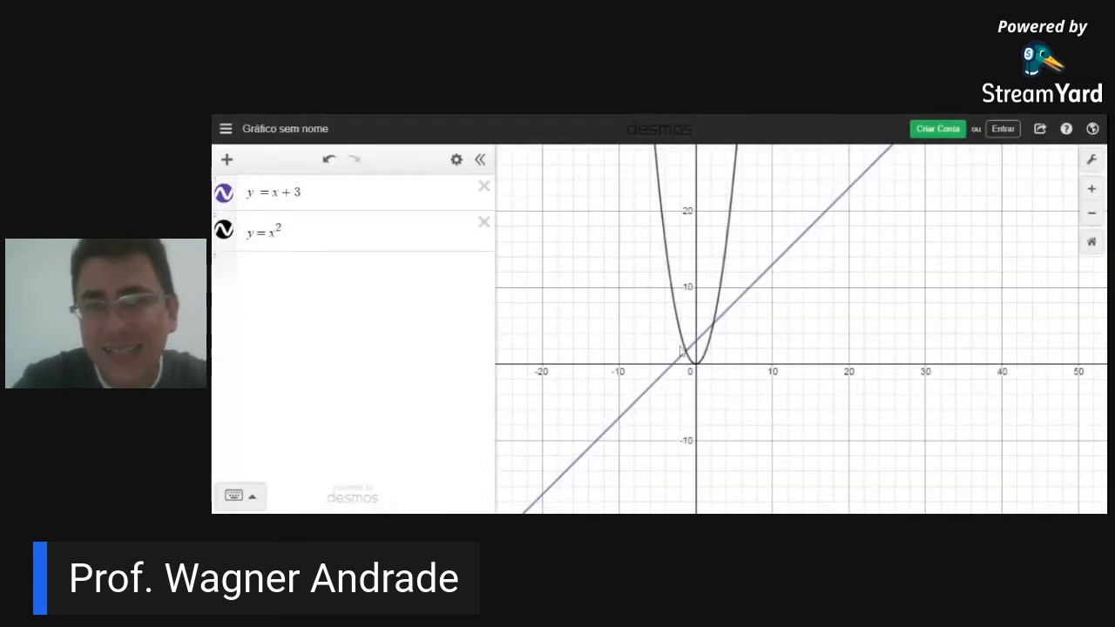
pyautogui.click(710, 327)
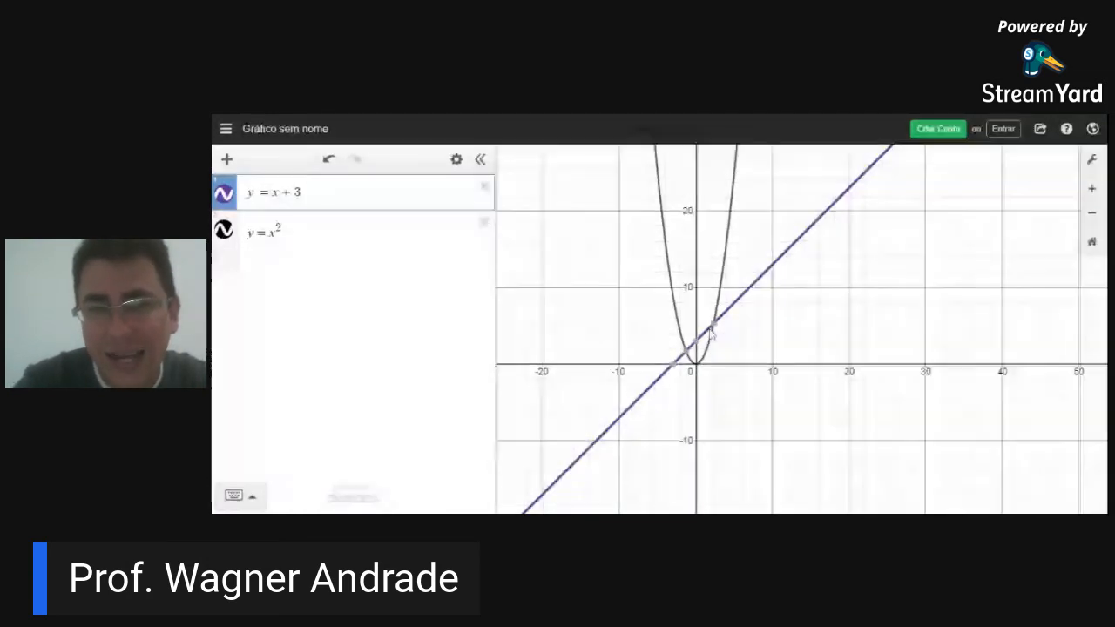
pyautogui.moveTo(715, 324)
pyautogui.click(687, 351)
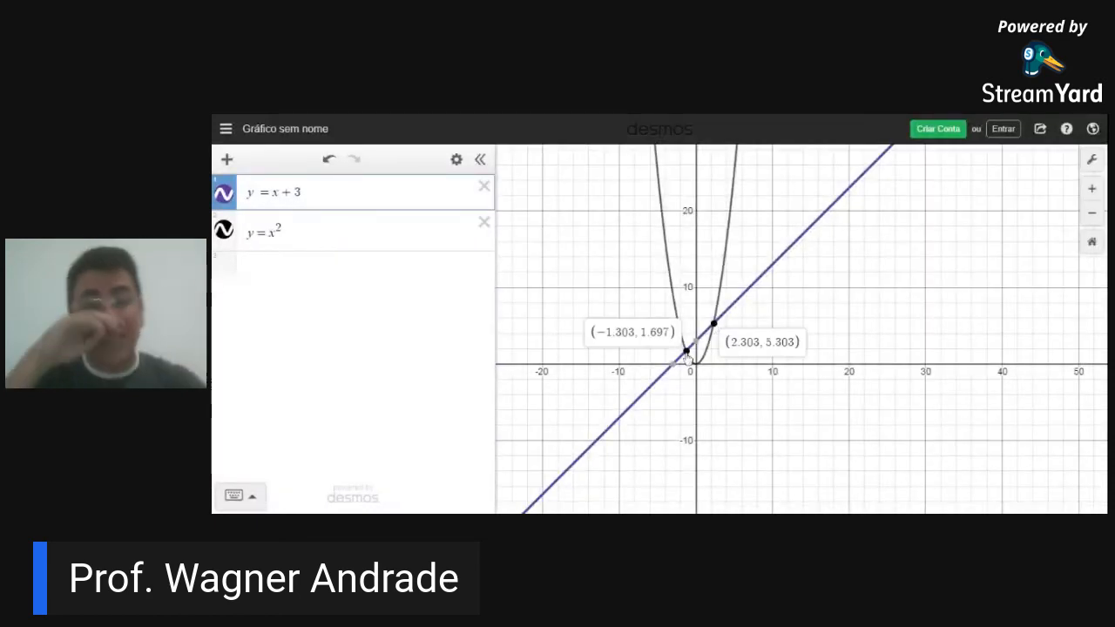
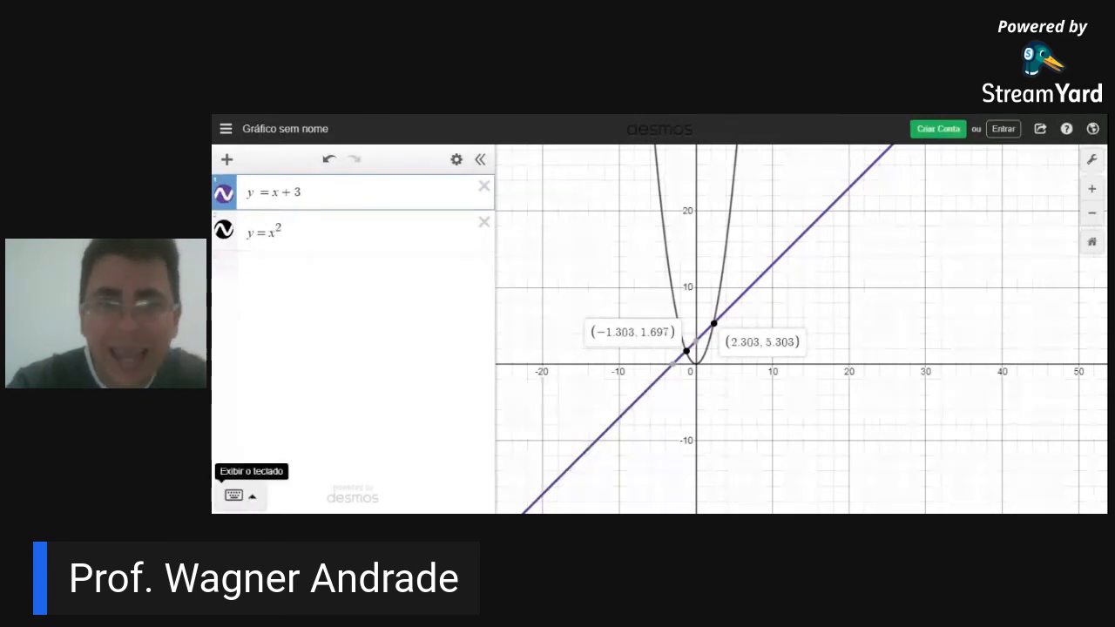
# Step: Hide the parabola's graph and remove "y =" from the first expression, leaving x + 3
pyautogui.click(250, 497)
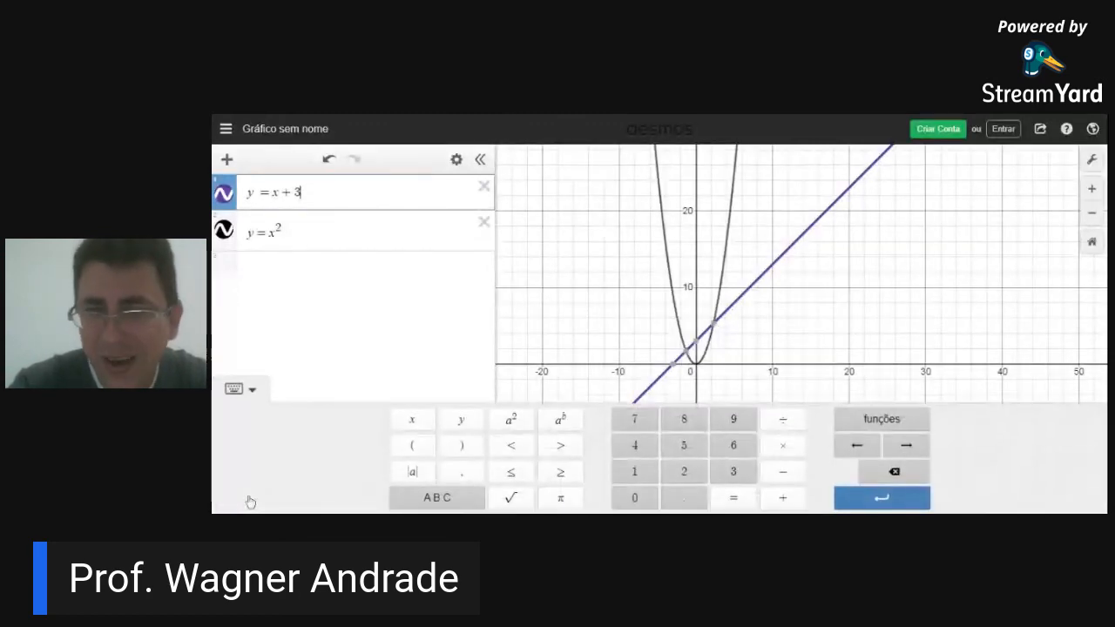
pyautogui.click(875, 426)
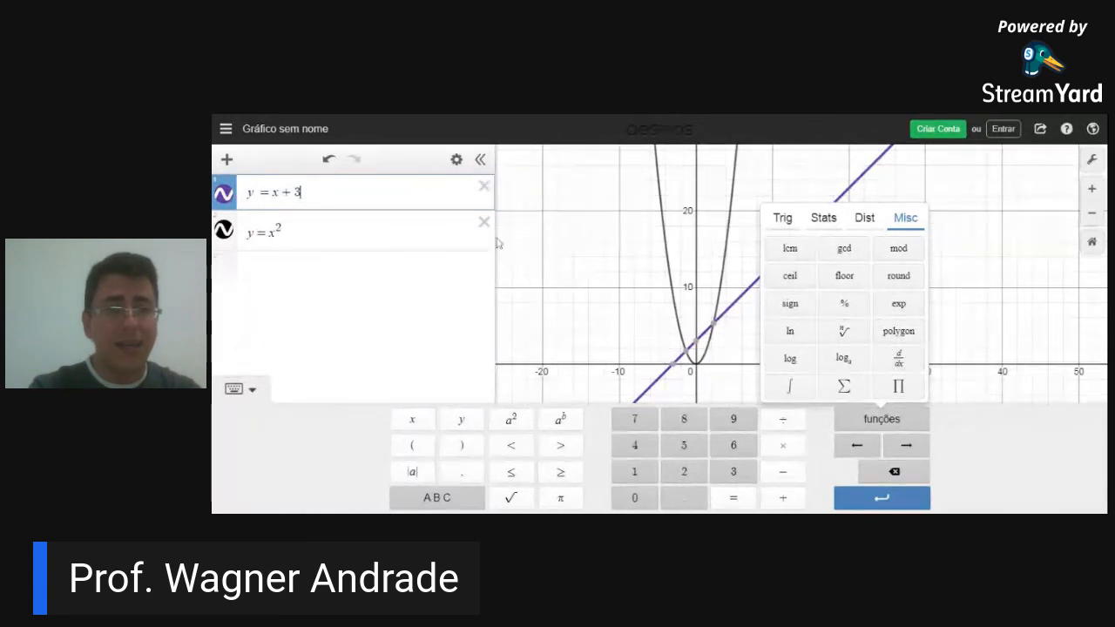
pyautogui.click(225, 233)
pyautogui.click(269, 193)
pyautogui.press('BackSpace')
pyautogui.press('BackSpace')
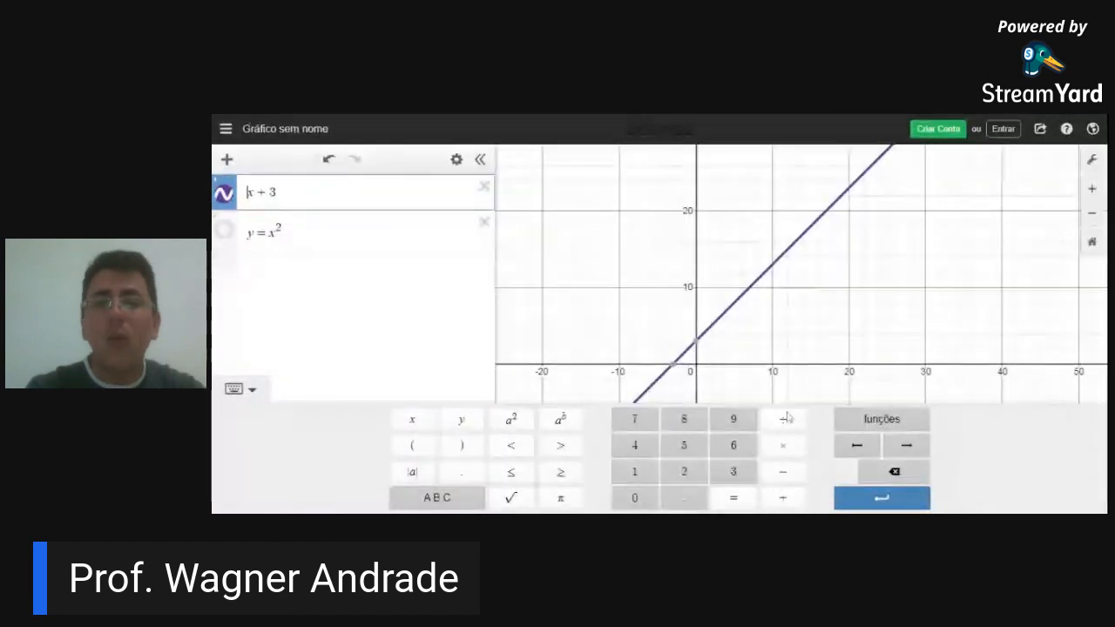
# Step: Apply the d/dx derivative operator to x + 3, enclosing the whole sum in parentheses
pyautogui.click(881, 419)
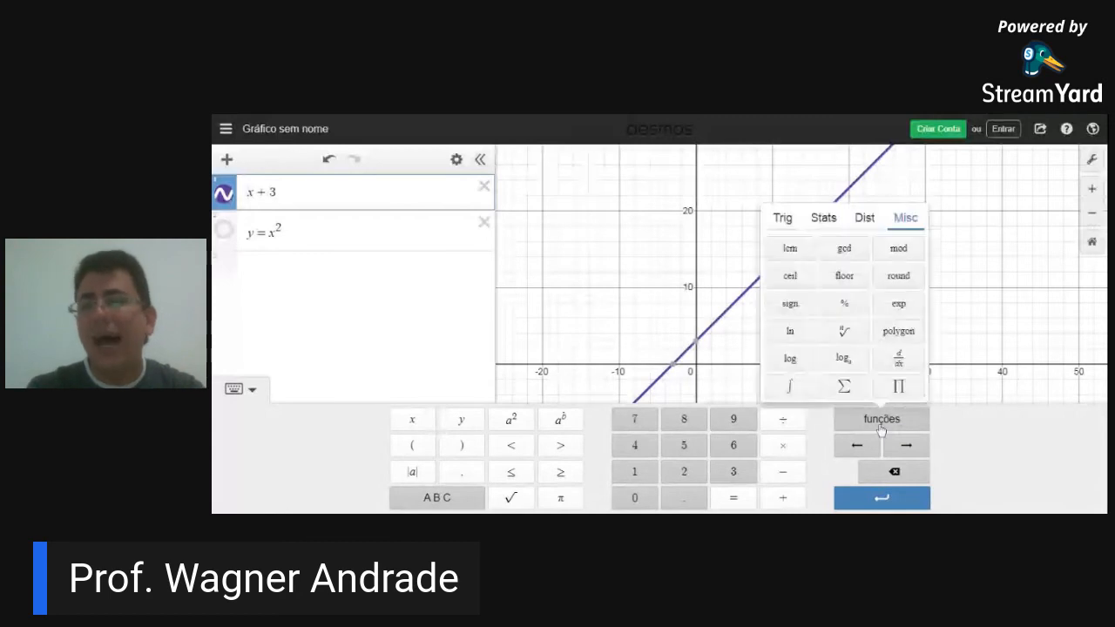
pyautogui.click(899, 358)
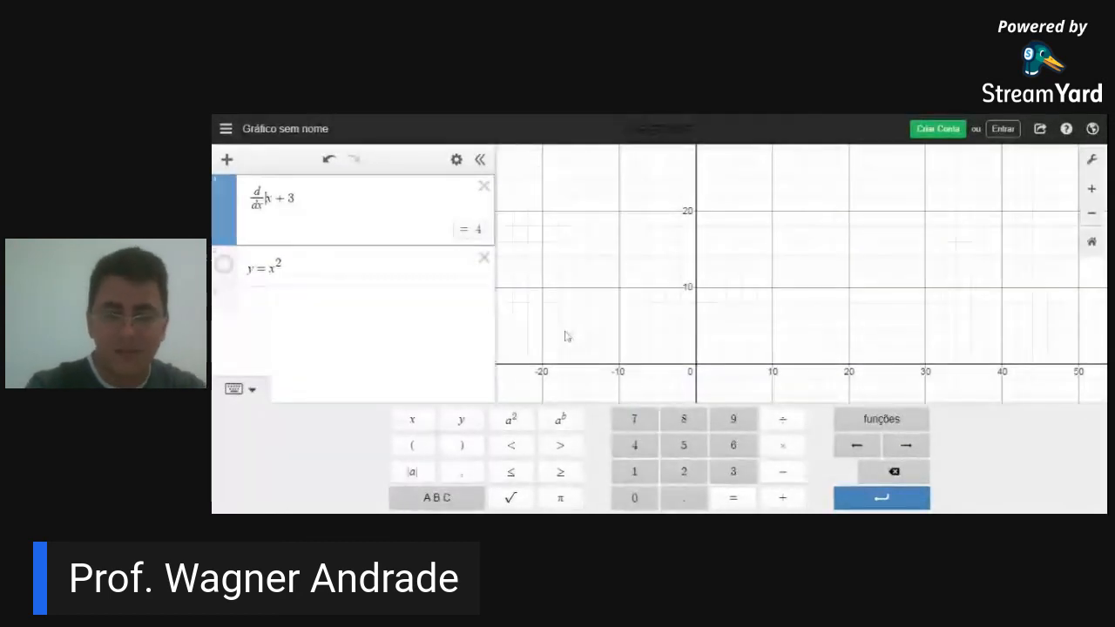
pyautogui.write('(')
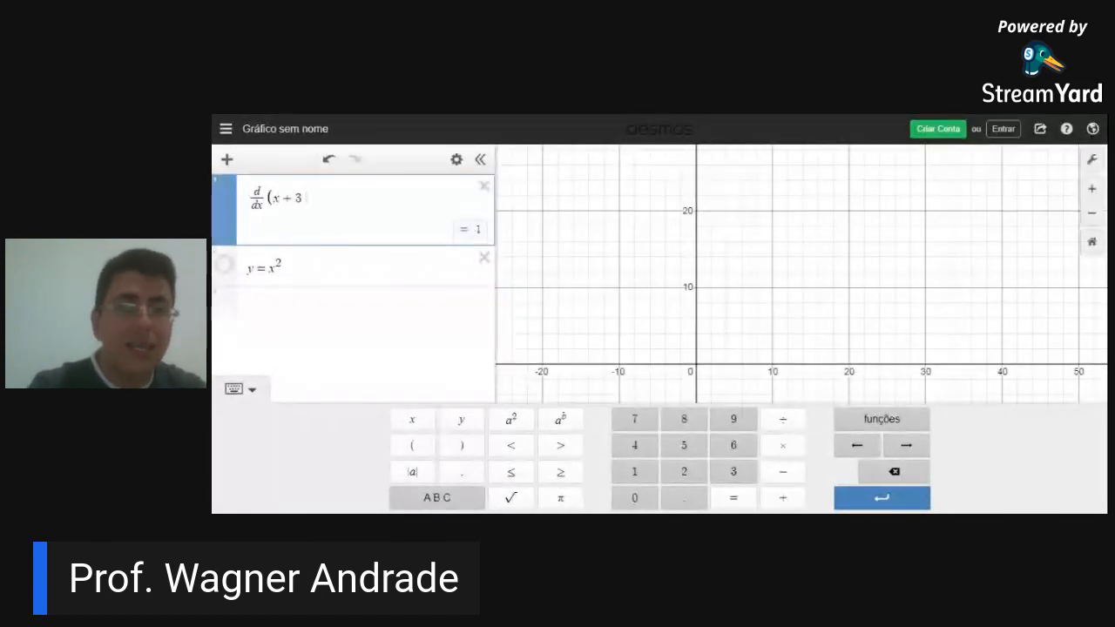
pyautogui.write(')')
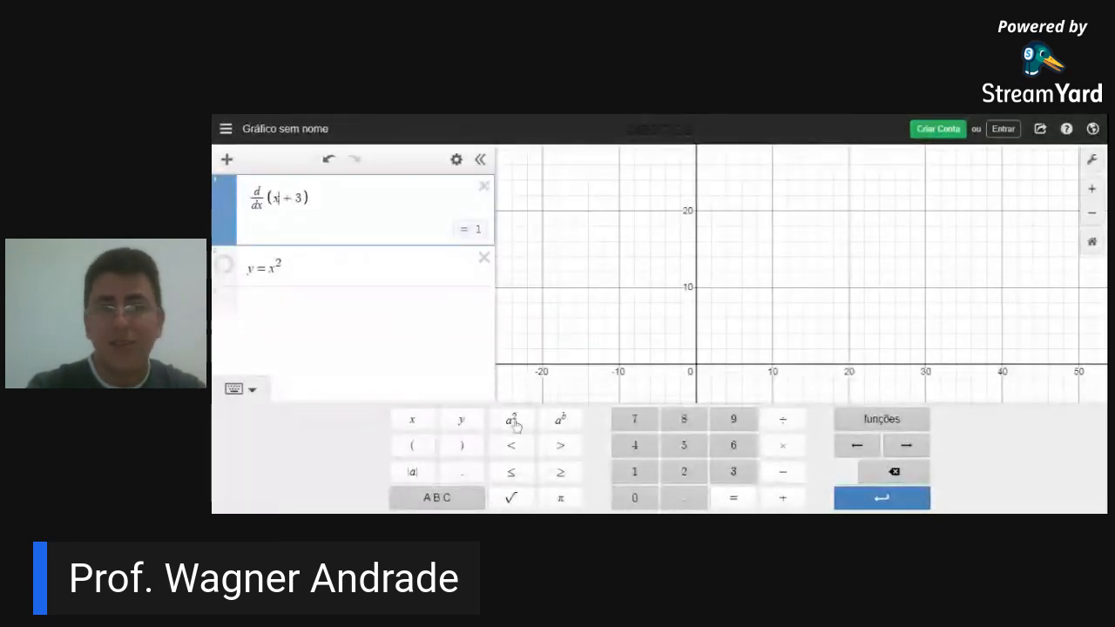
# Step: Square the x inside the derivative to graph d/dx(x² + 3), and remove the exponent again
pyautogui.write('^2')
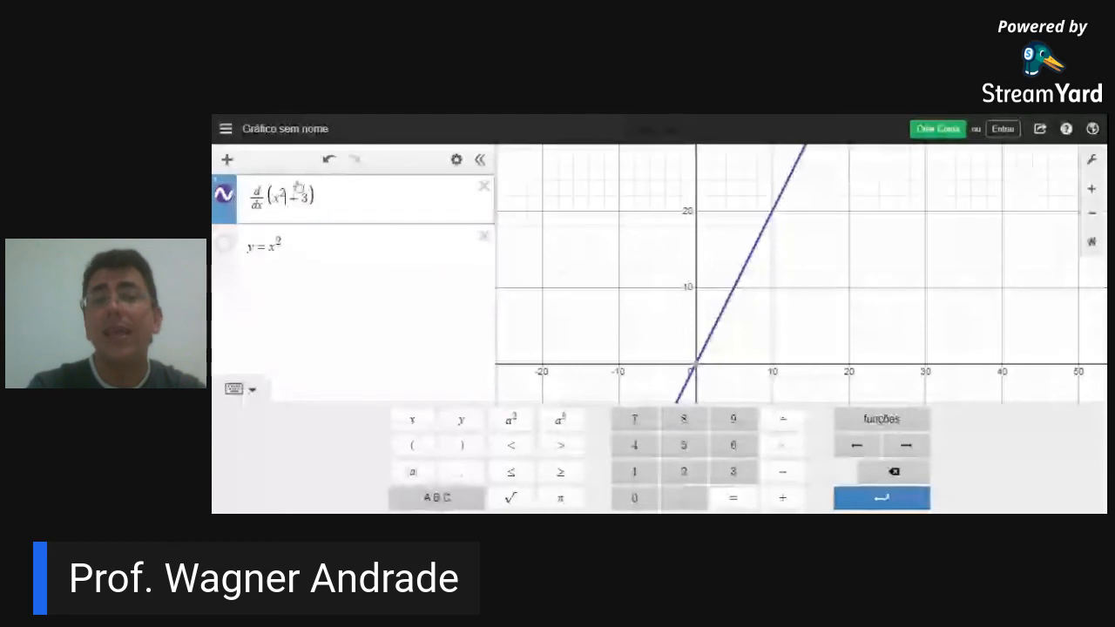
pyautogui.press('BackSpace')
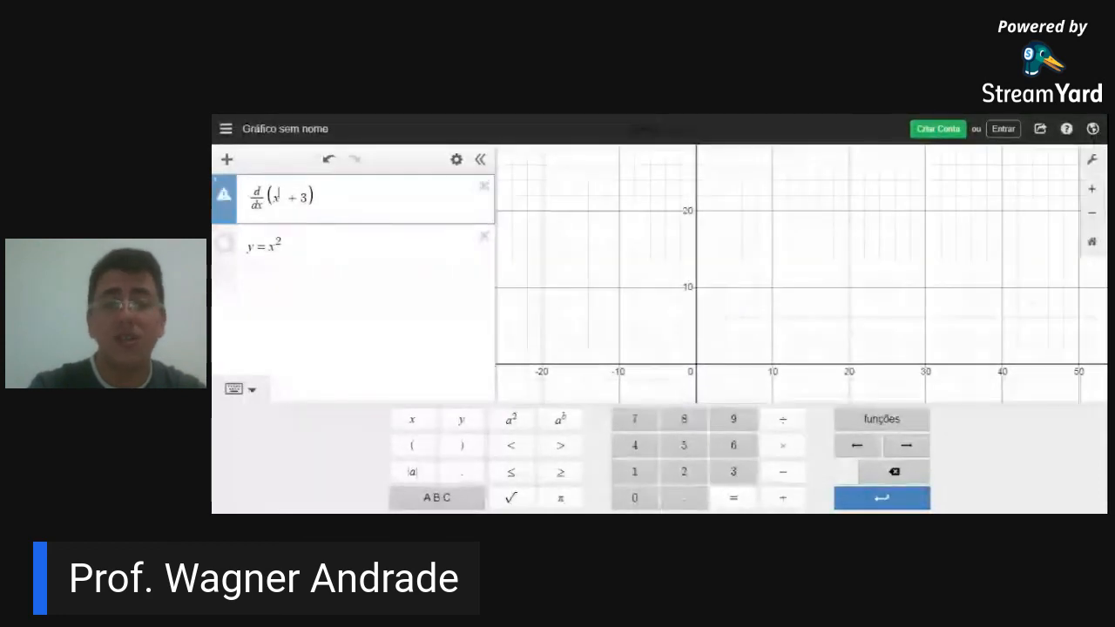
pyautogui.press('BackSpace')
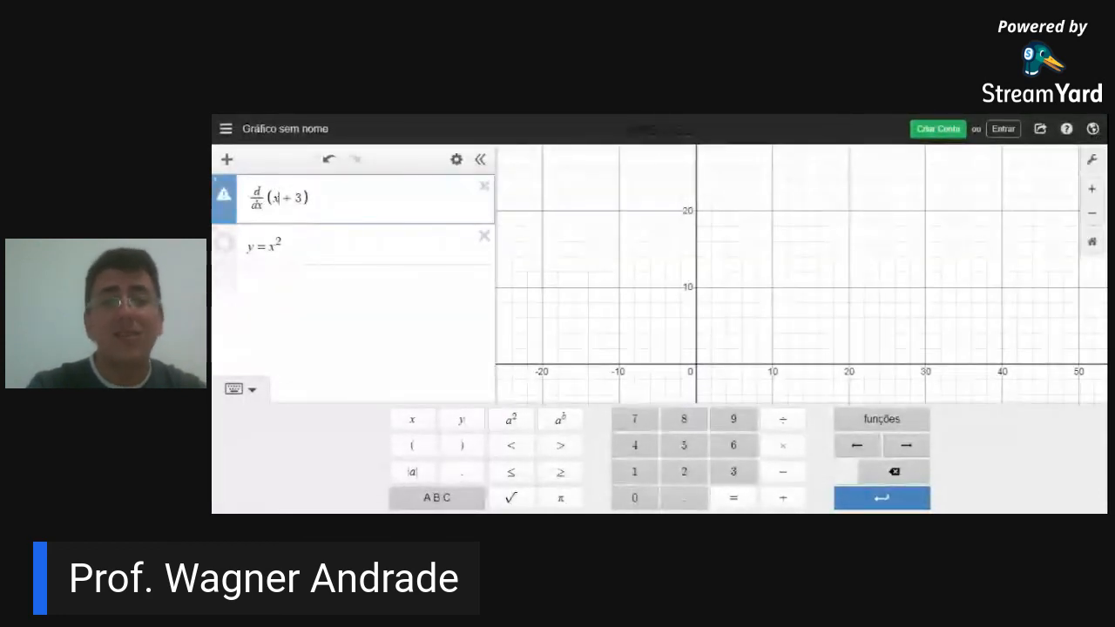
# Step: Raise the x inside the derivative to the third power so the expression reads d/dx(x³ + 3)
pyautogui.press('Return')
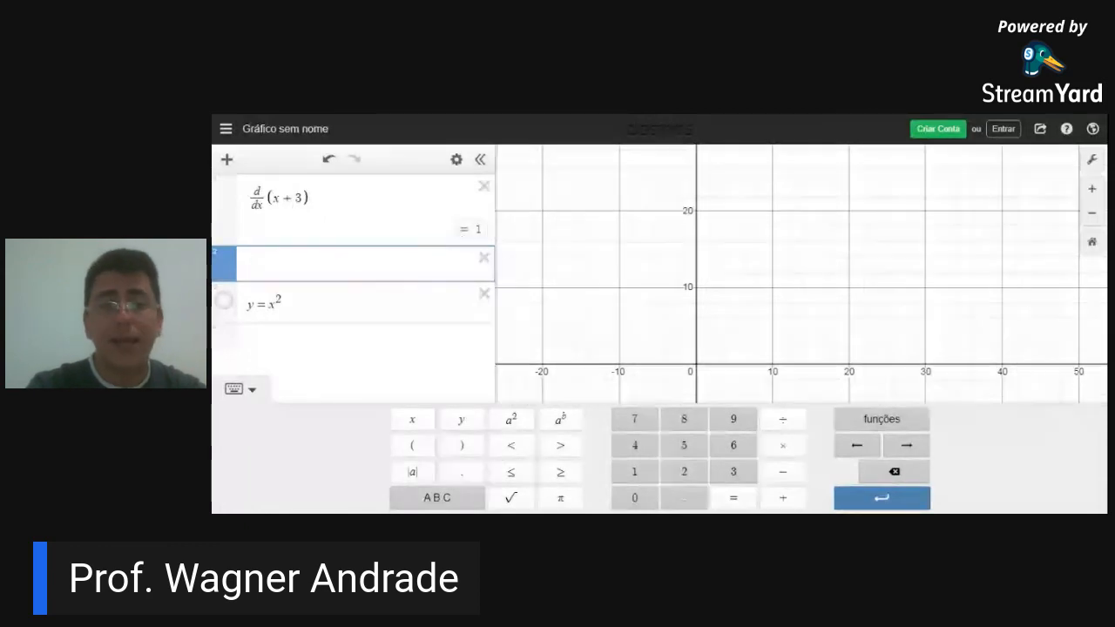
pyautogui.click(366, 209)
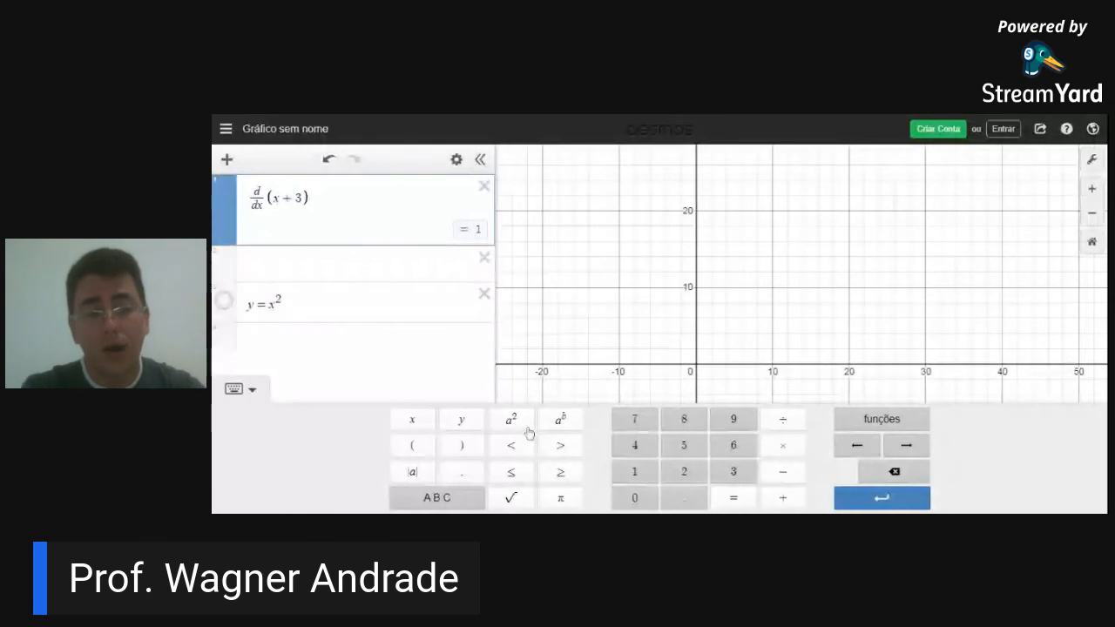
pyautogui.click(565, 427)
pyautogui.write('3')
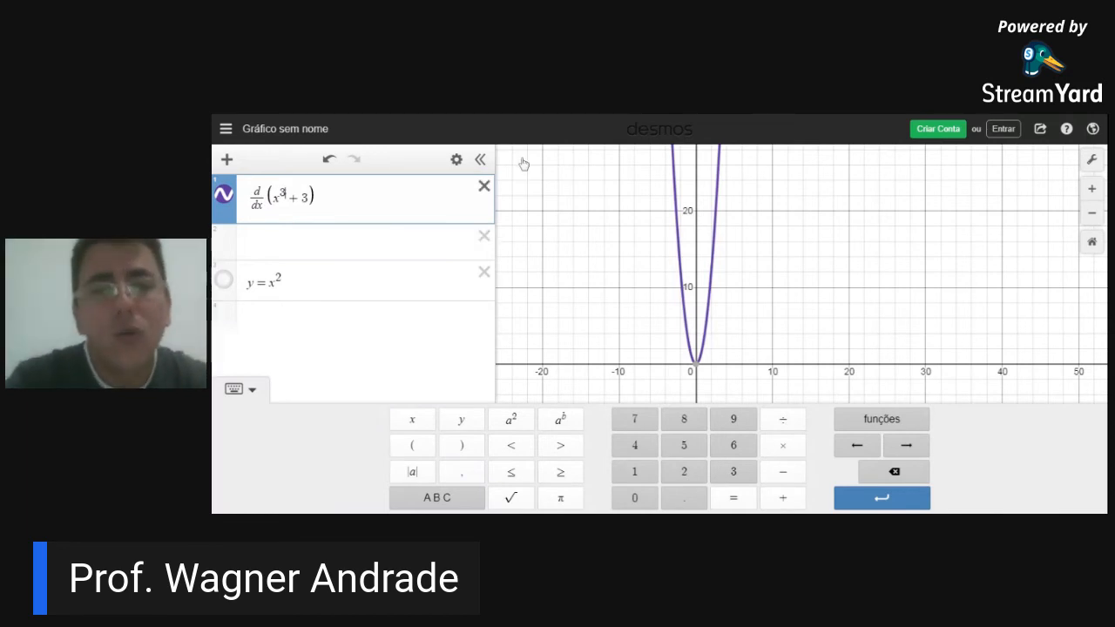
# Step: Delete the derivative and y = x² expressions, reviewing the Misc, Dist, Stats and Trig function groups in between
pyautogui.click(484, 188)
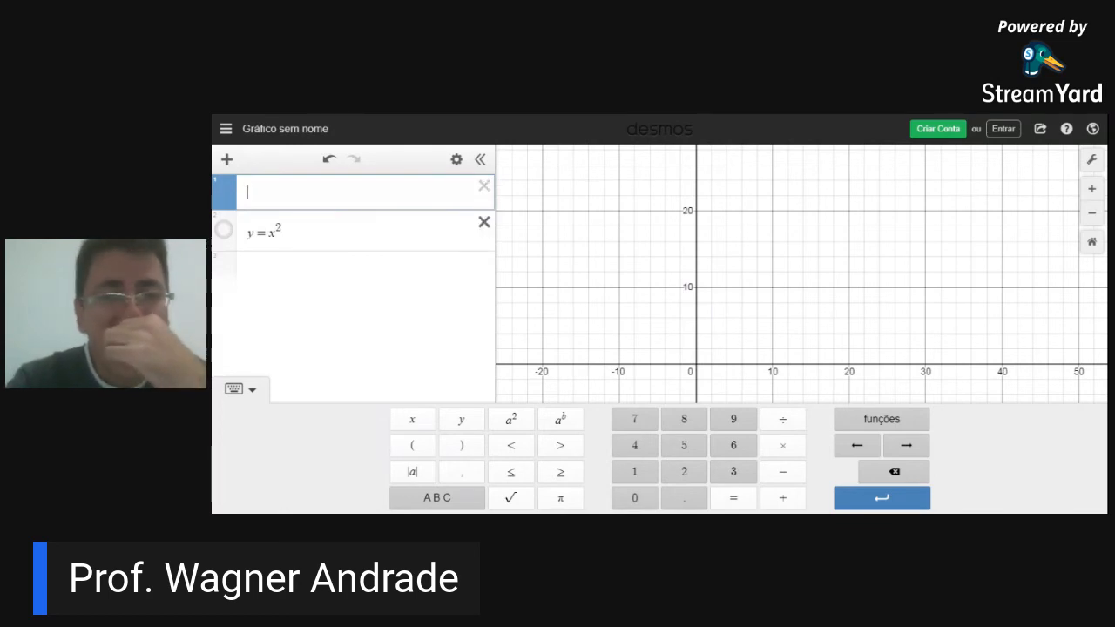
pyautogui.click(878, 421)
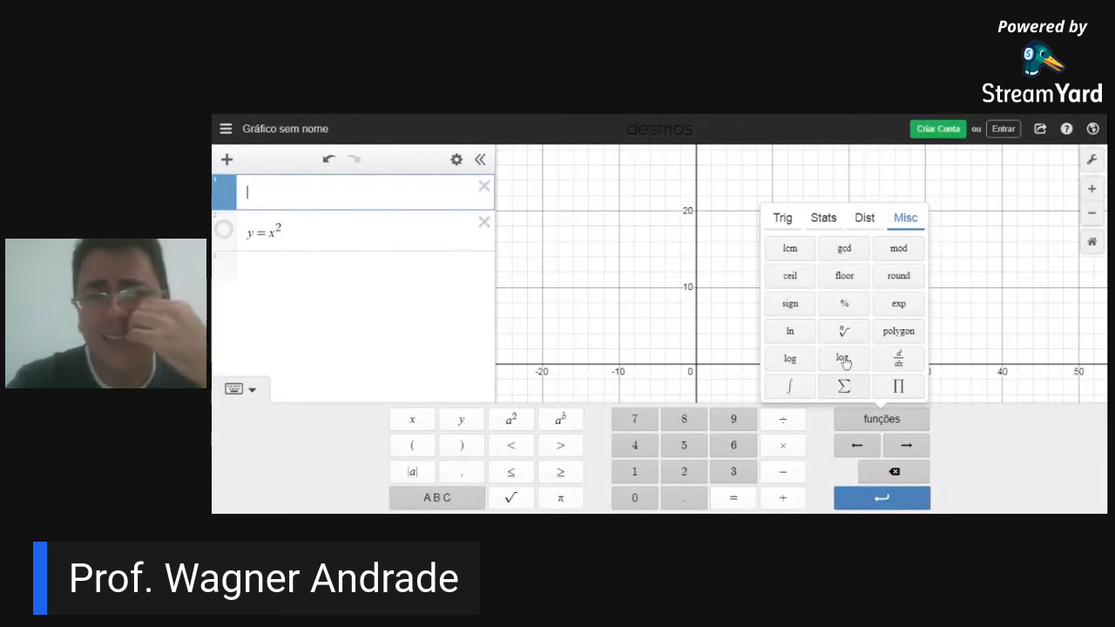
pyautogui.click(862, 219)
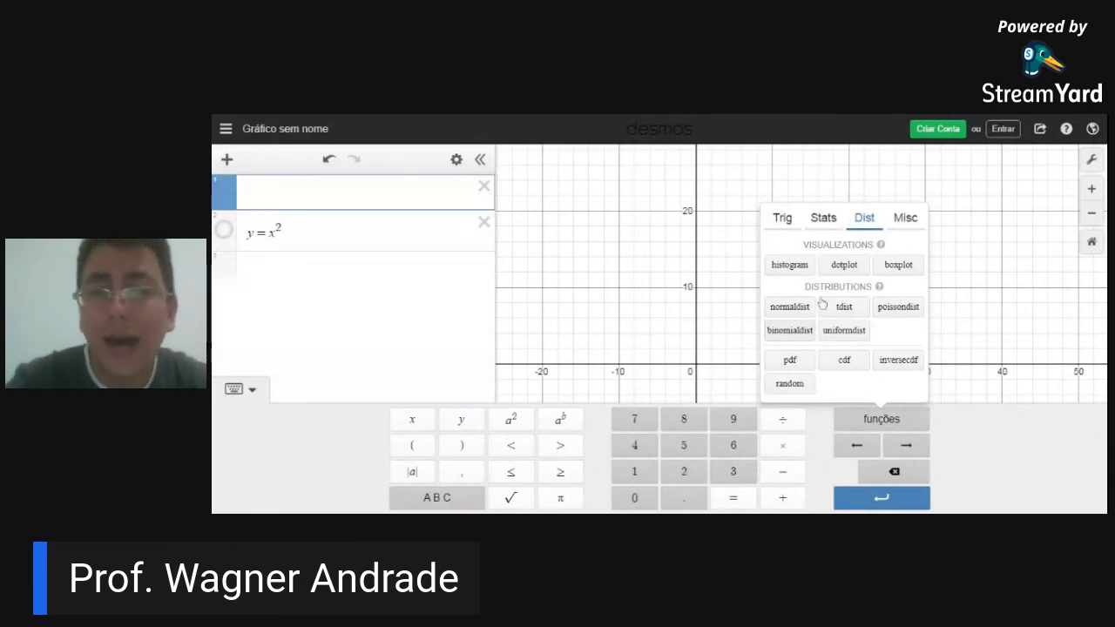
pyautogui.click(823, 219)
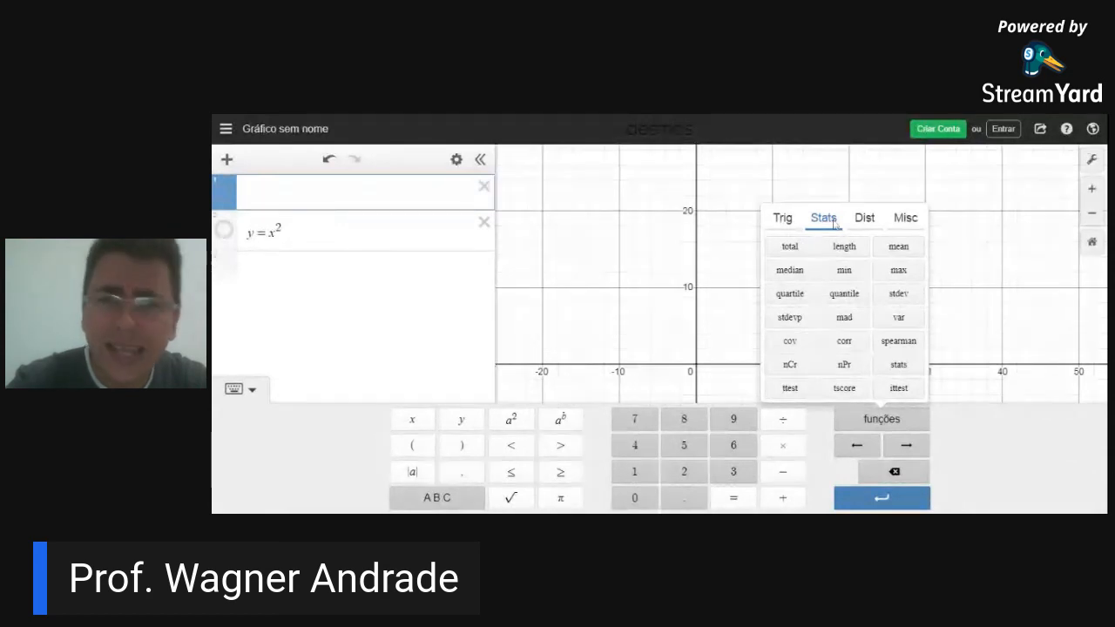
pyautogui.click(784, 217)
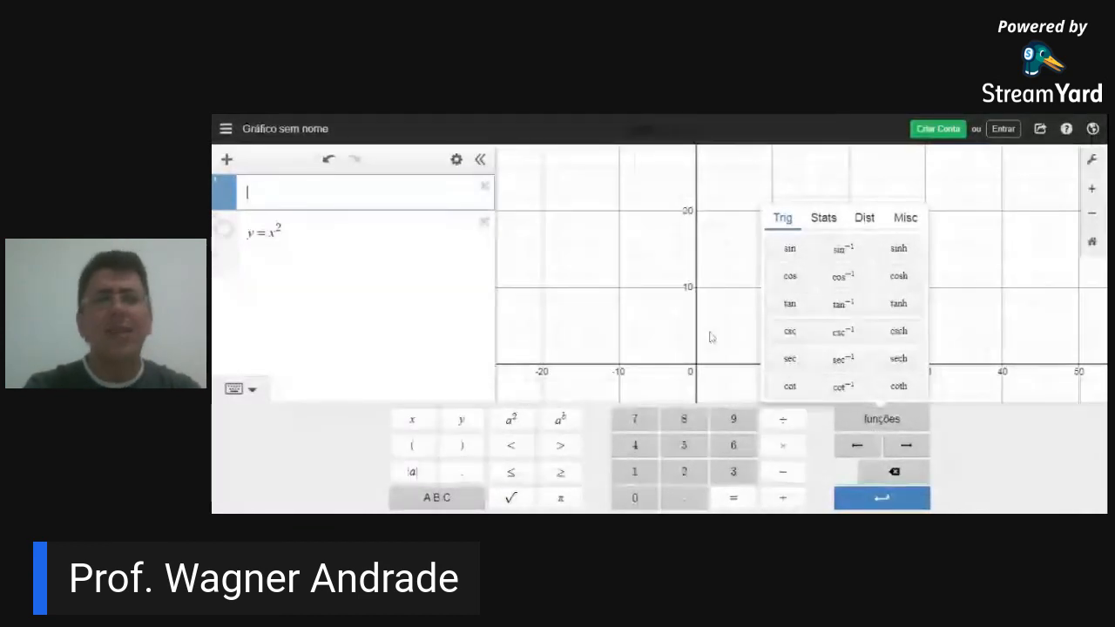
pyautogui.click(484, 224)
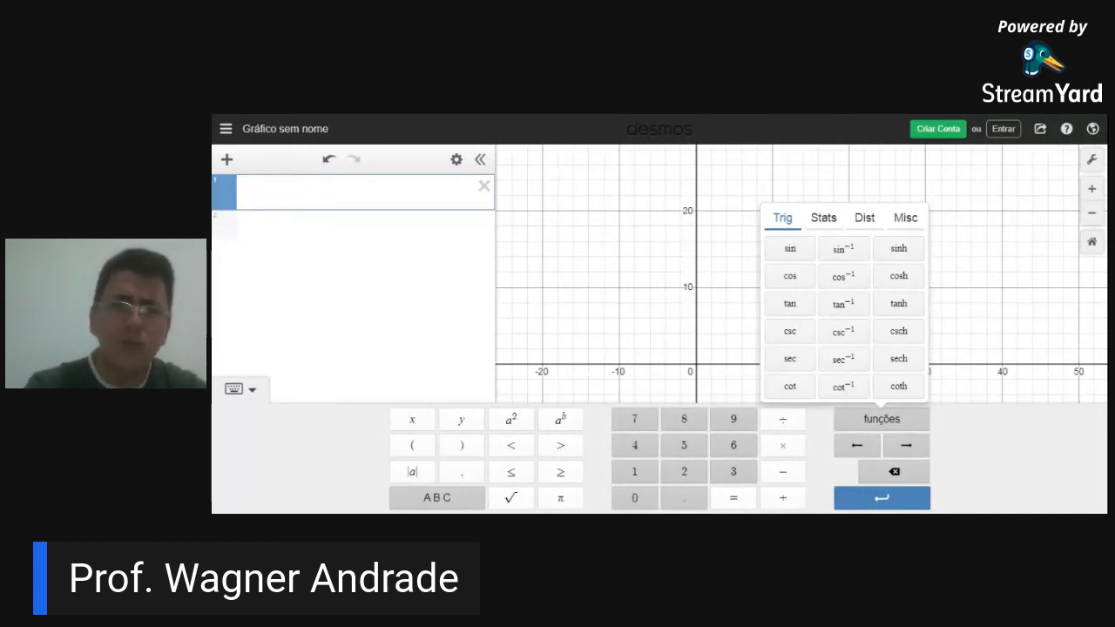
pyautogui.click(233, 392)
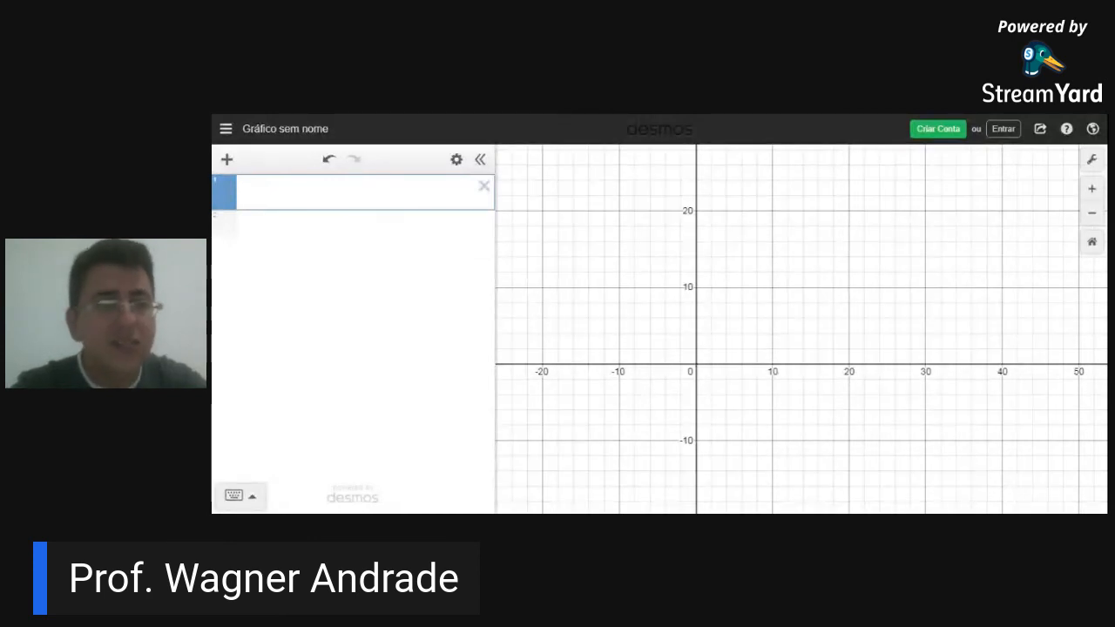
# Step: Enter the circle equation x² + y² = 100 in the empty first expression
pyautogui.write('x')
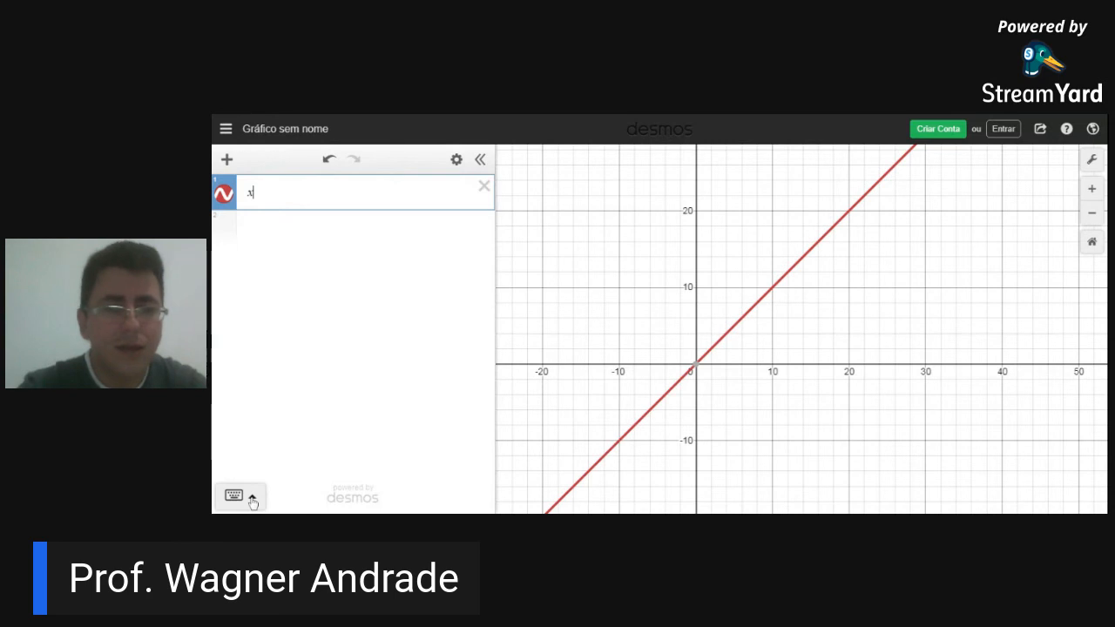
pyautogui.click(252, 499)
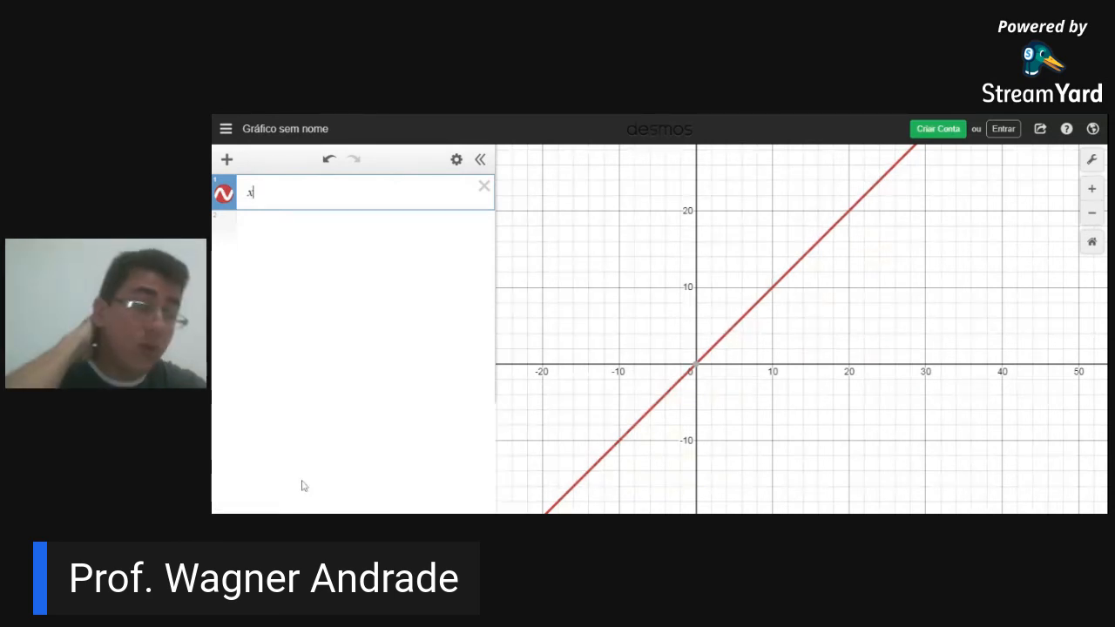
pyautogui.click(512, 421)
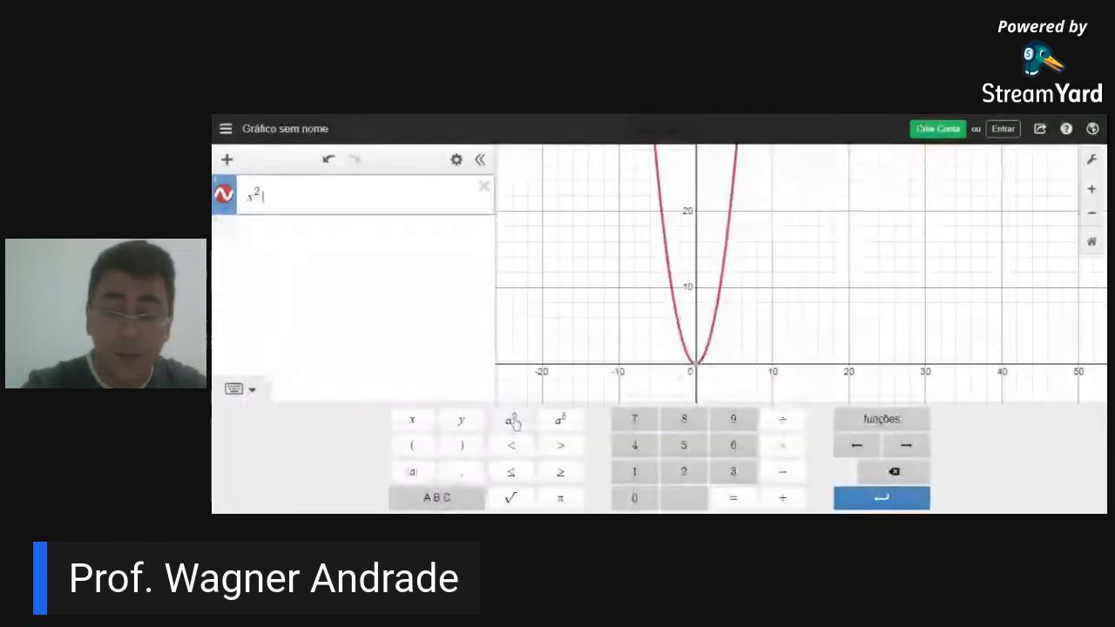
pyautogui.write('+ ')
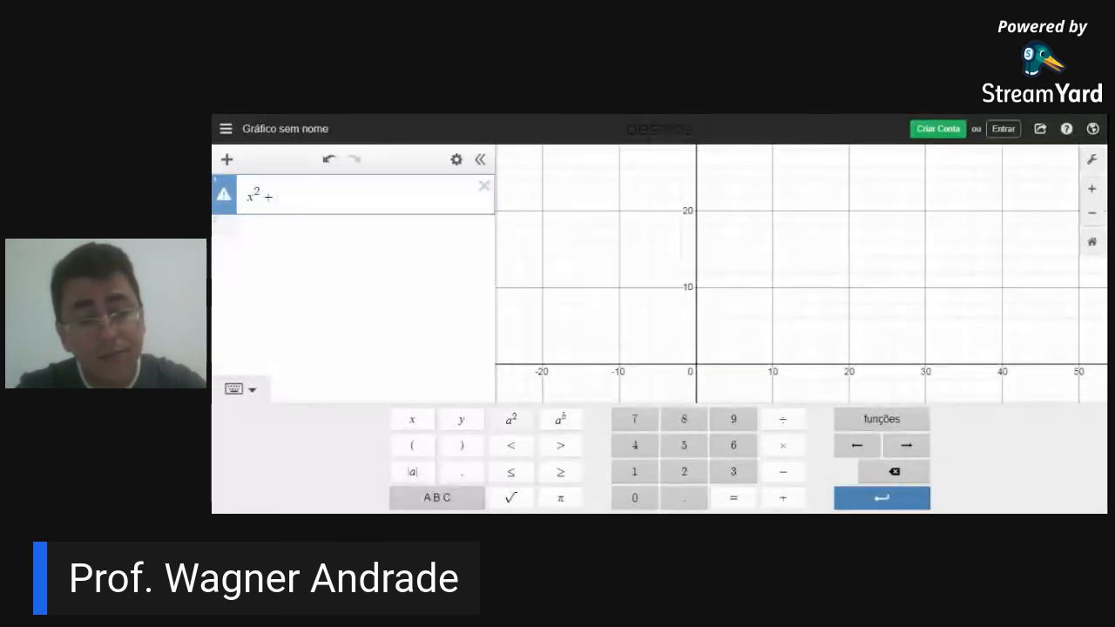
pyautogui.write('y')
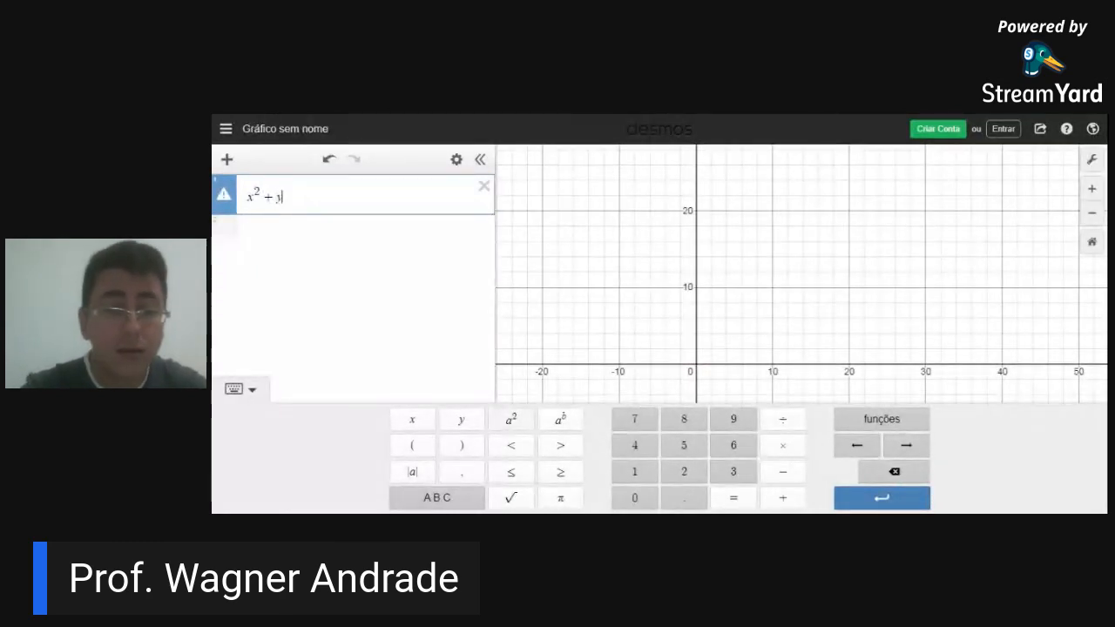
pyautogui.click(513, 421)
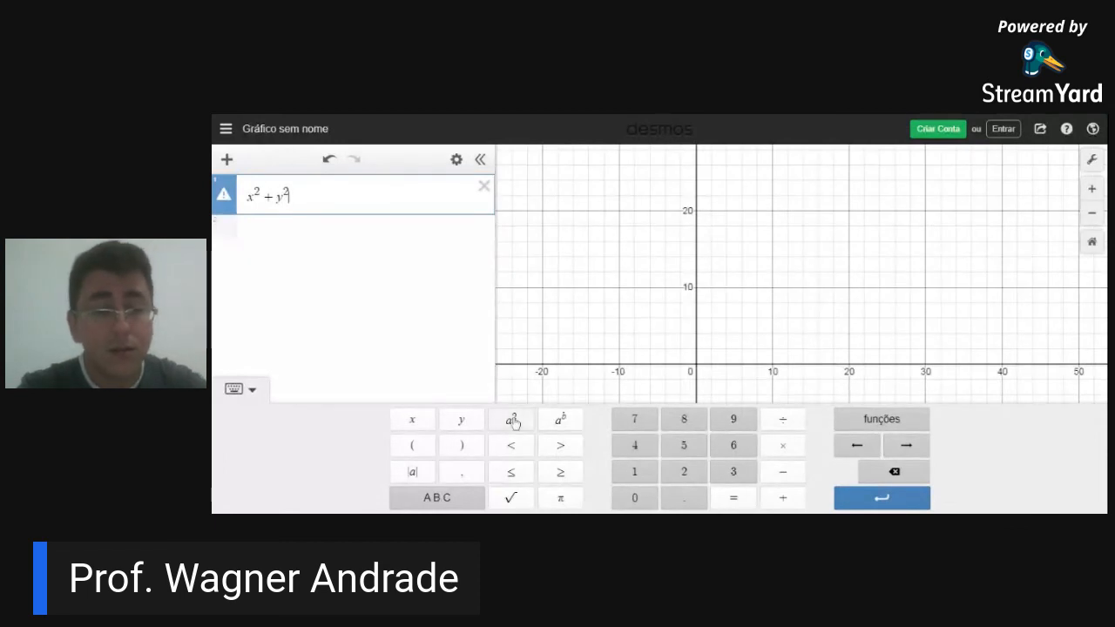
pyautogui.write('2')
pyautogui.press('BackSpace')
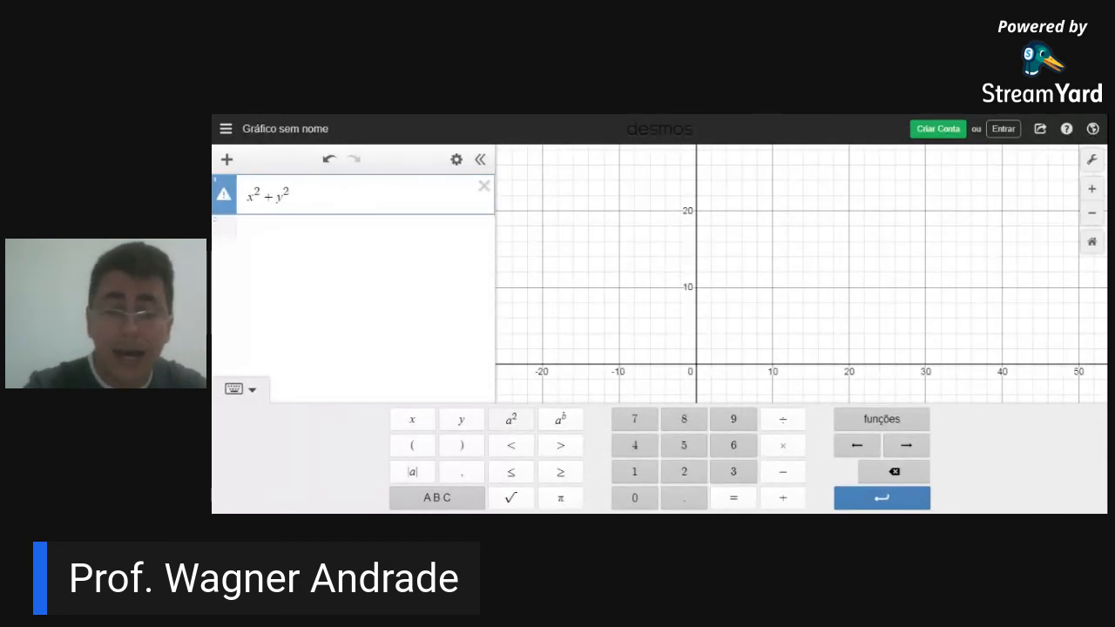
pyautogui.write('= ')
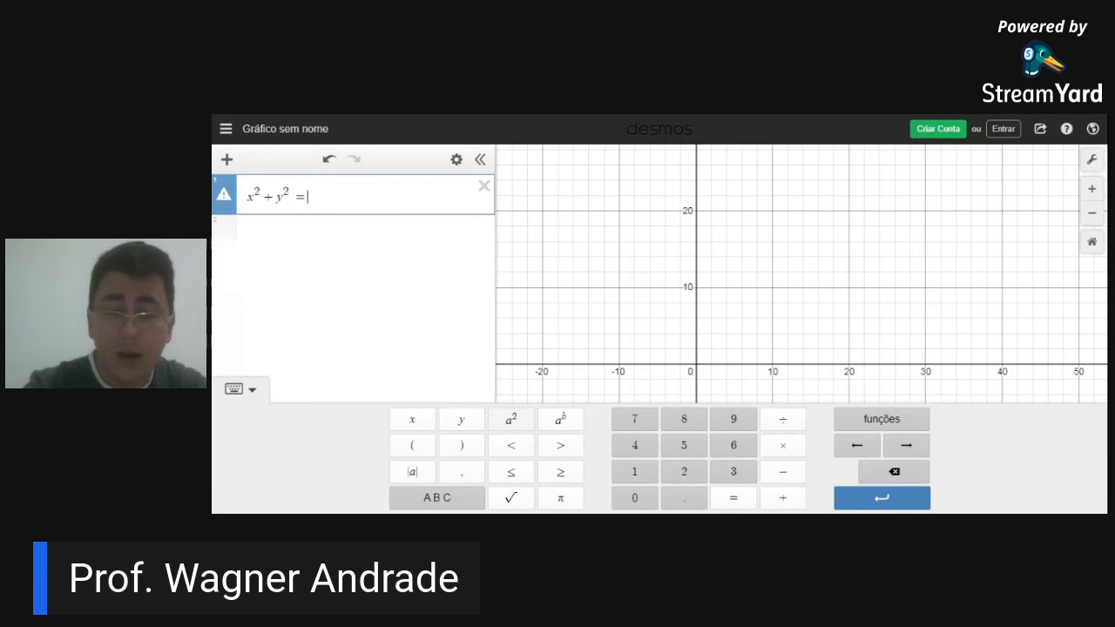
pyautogui.write('100')
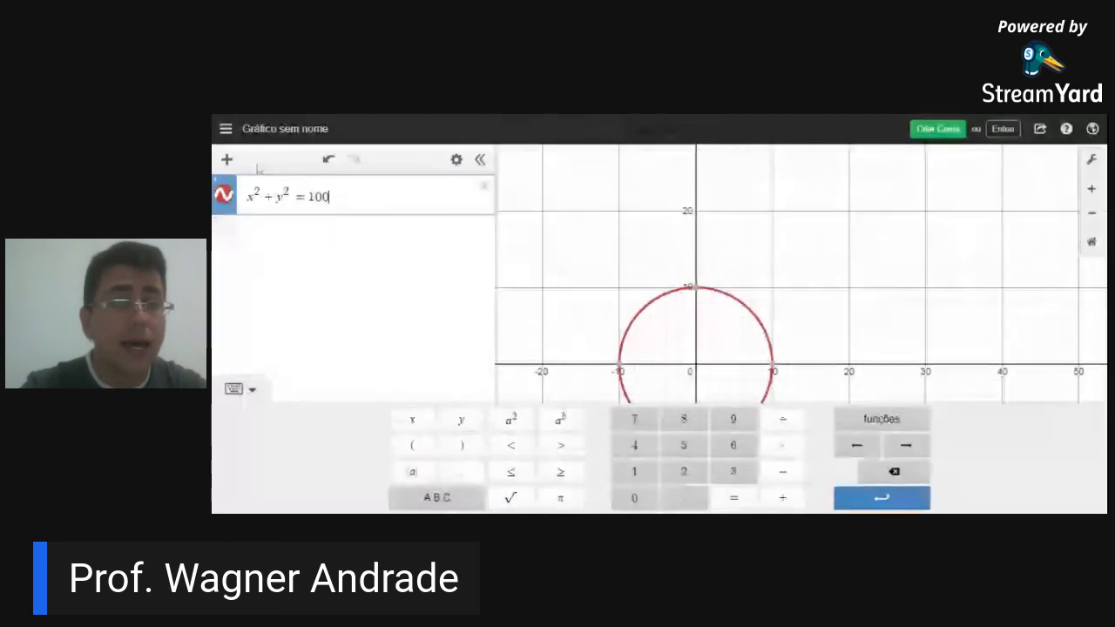
# Step: Add a second expression reading x.y = 48 below the circle equation
pyautogui.click(227, 161)
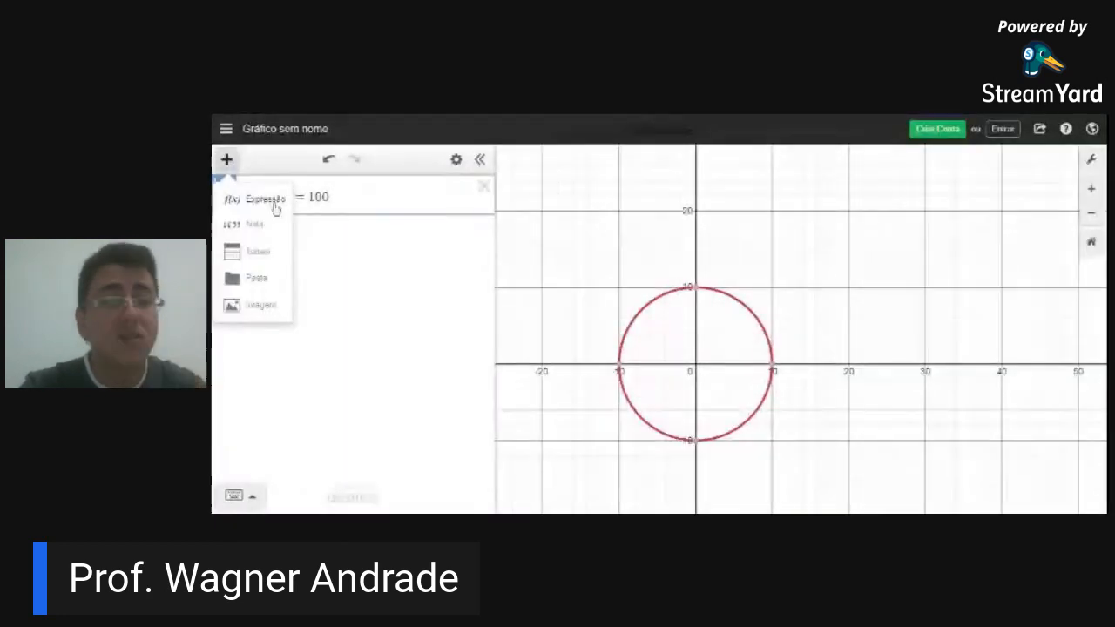
pyautogui.click(254, 199)
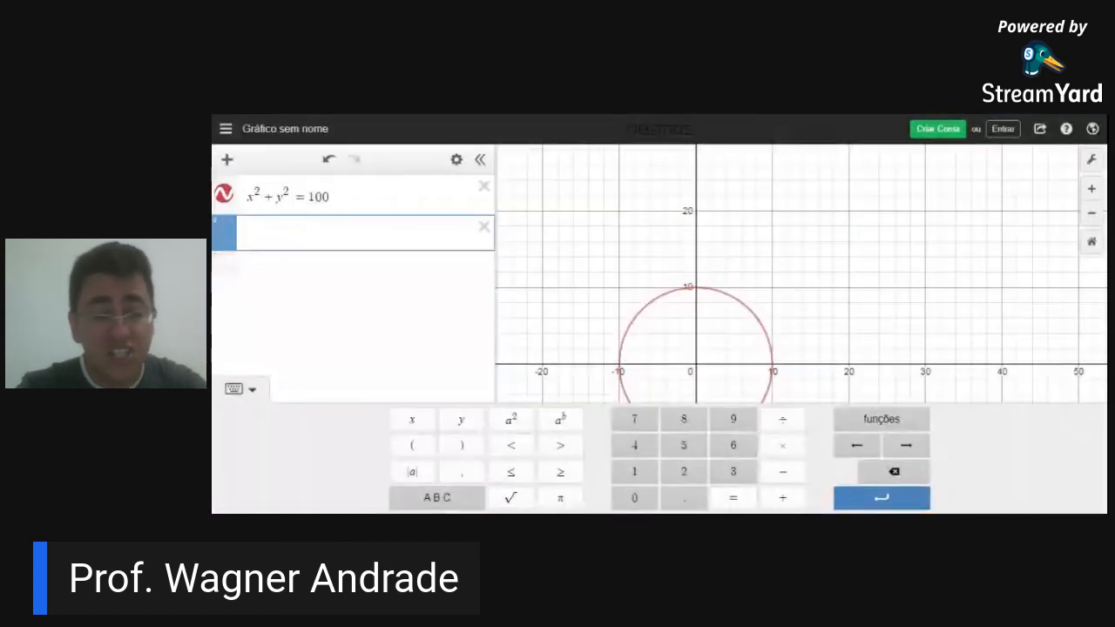
pyautogui.write('x')
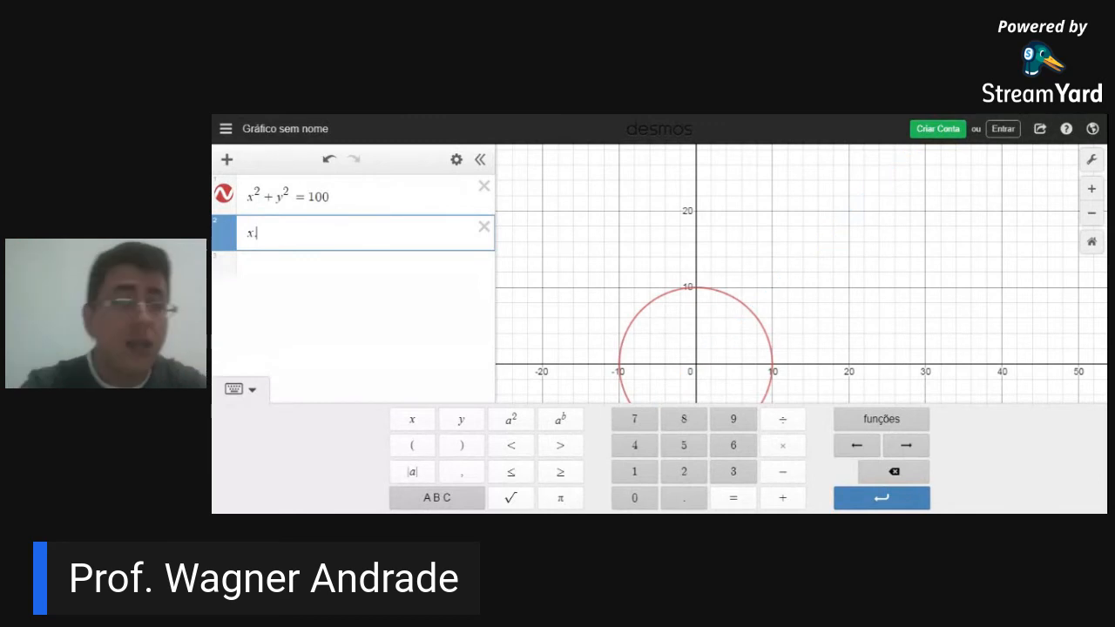
pyautogui.write('*y')
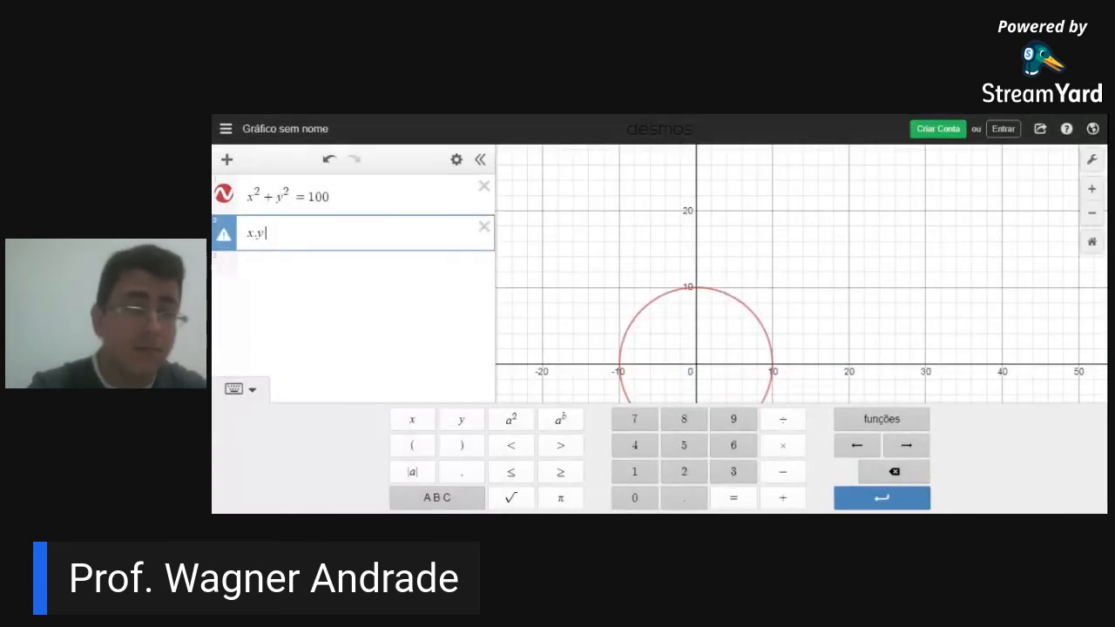
pyautogui.write('48')
pyautogui.press('BackSpace')
pyautogui.press('BackSpace')
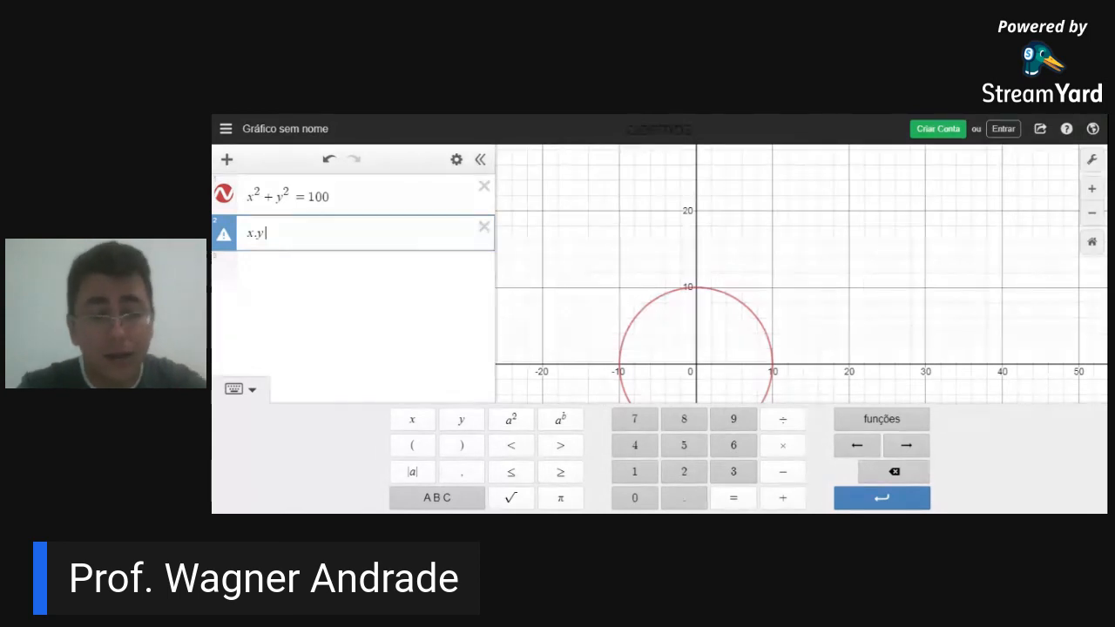
pyautogui.write('= ')
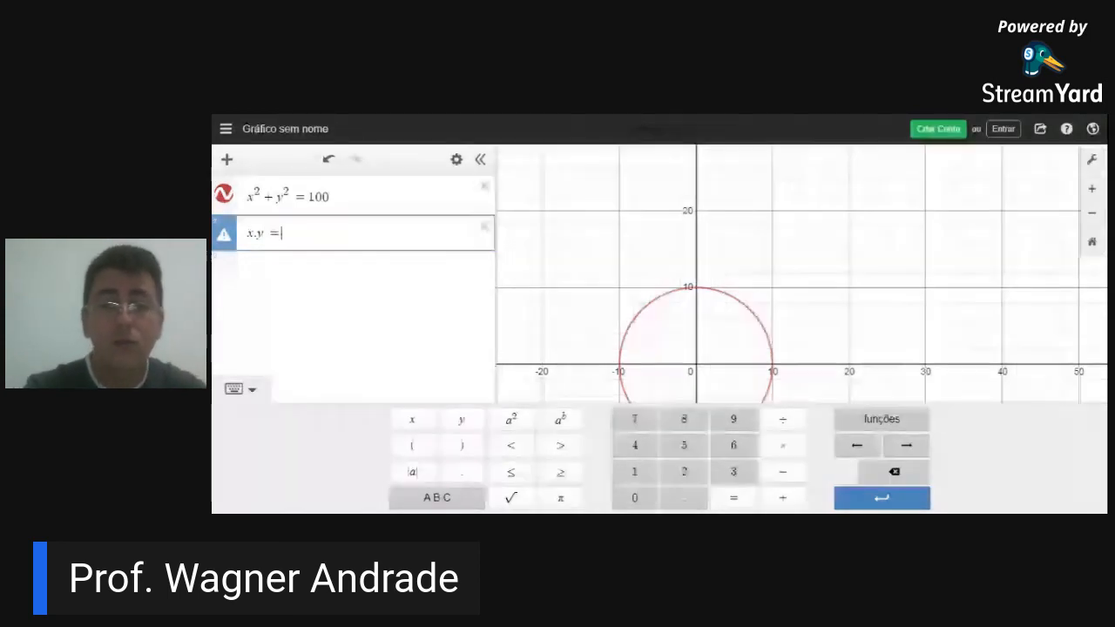
pyautogui.write('4')
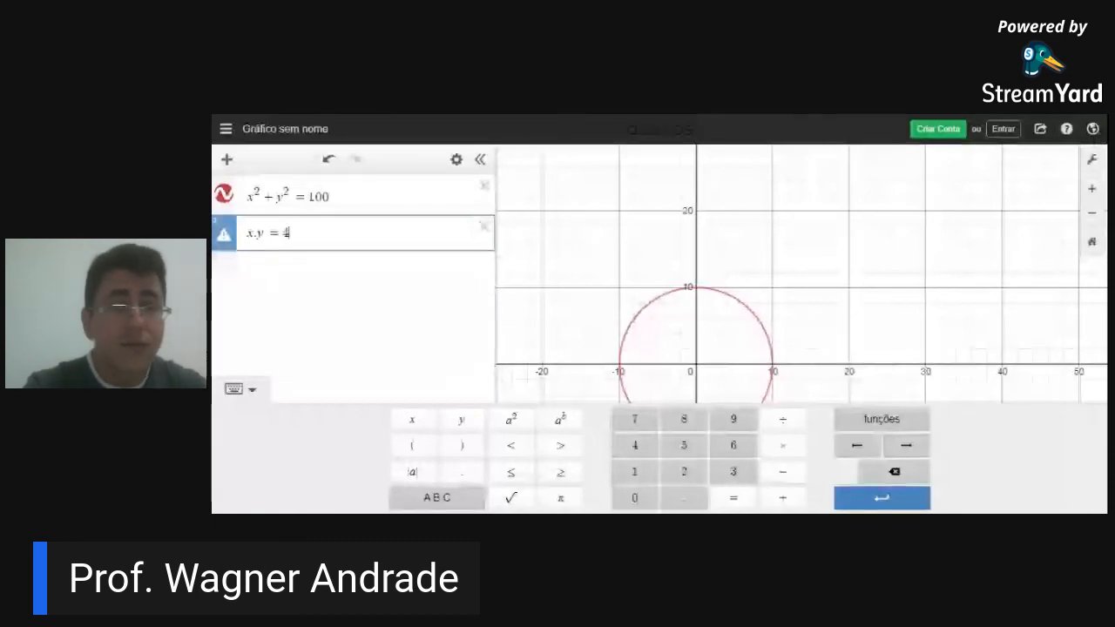
pyautogui.write('8')
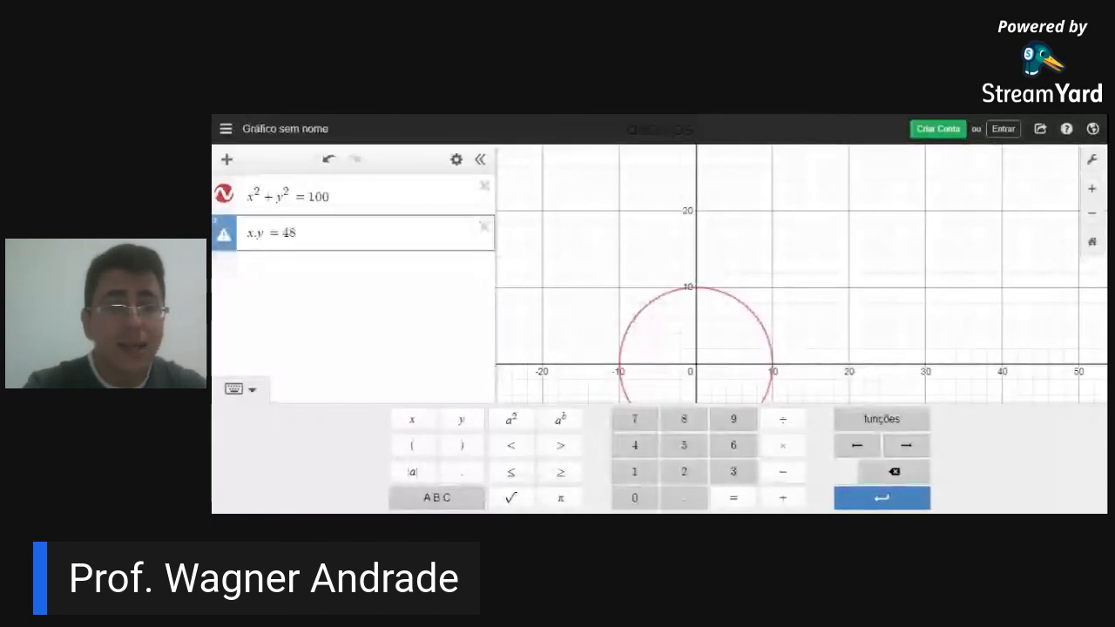
pyautogui.click(366, 277)
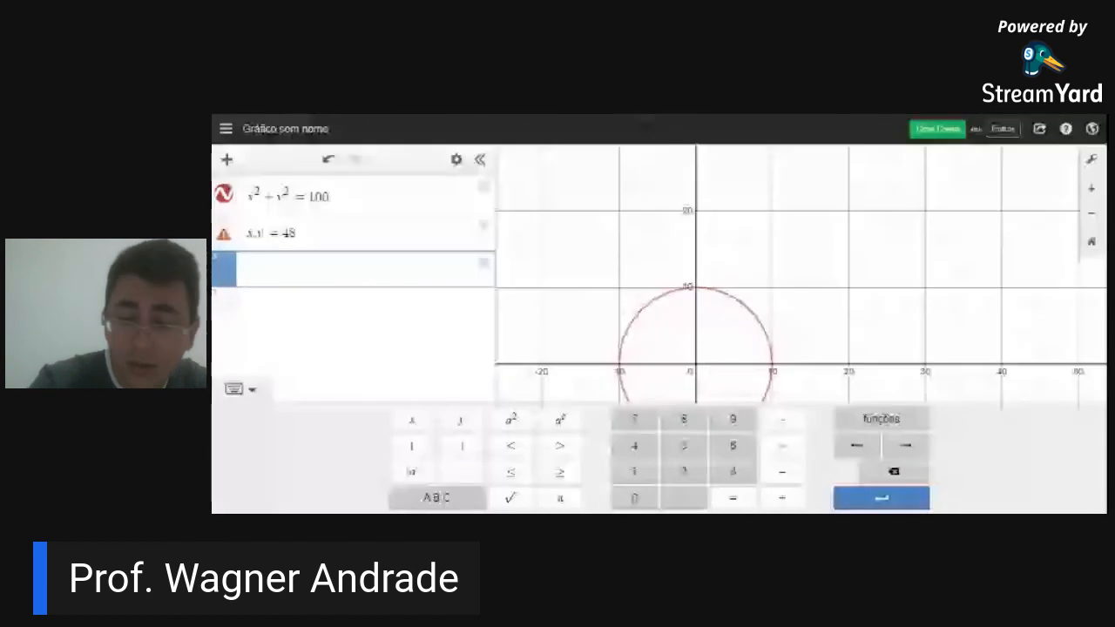
# Step: Remove the dot between x and y so the second expression reads xy = 48, and hide the on-screen keypad
pyautogui.click(265, 234)
pyautogui.press('Left')
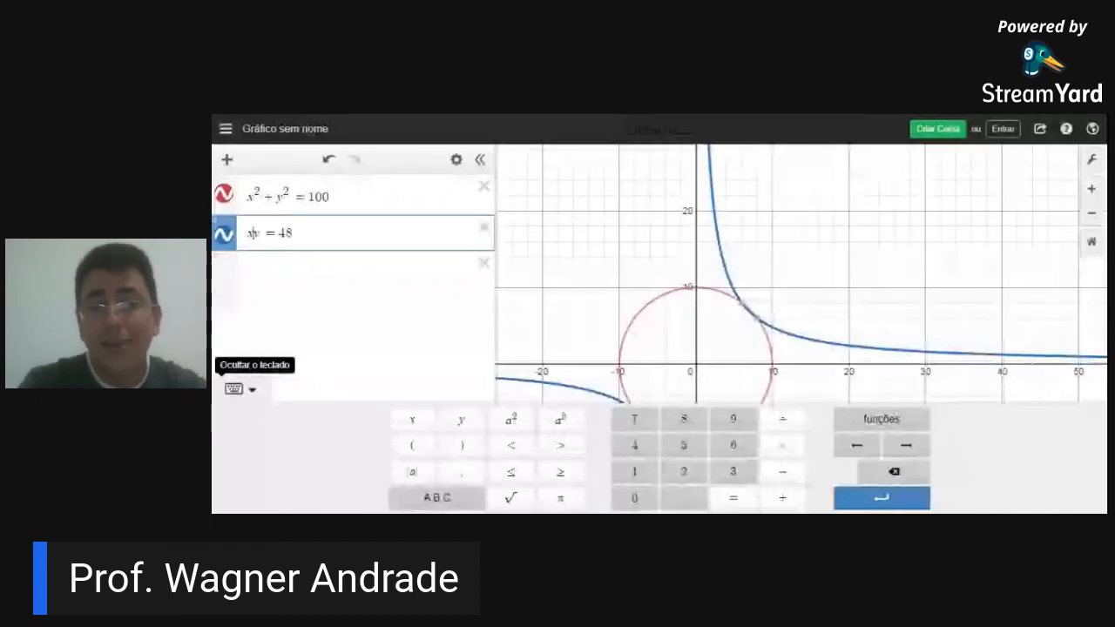
pyautogui.click(251, 389)
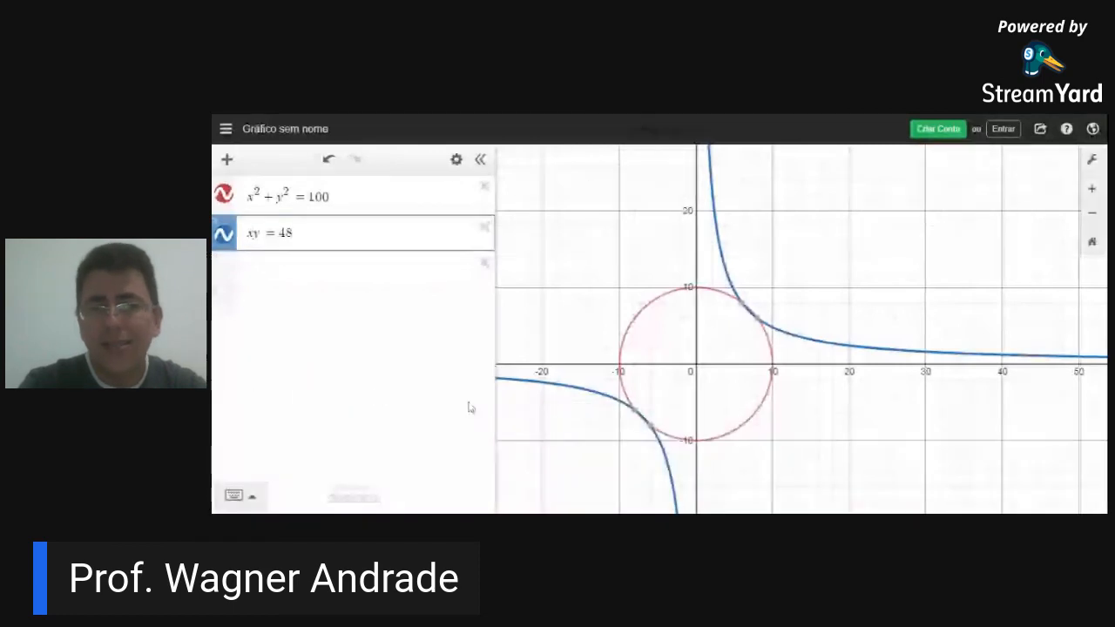
# Step: Show the coordinates of all four intersection points between the hyperbola and the circle
pyautogui.moveTo(741, 308)
pyautogui.click(742, 305)
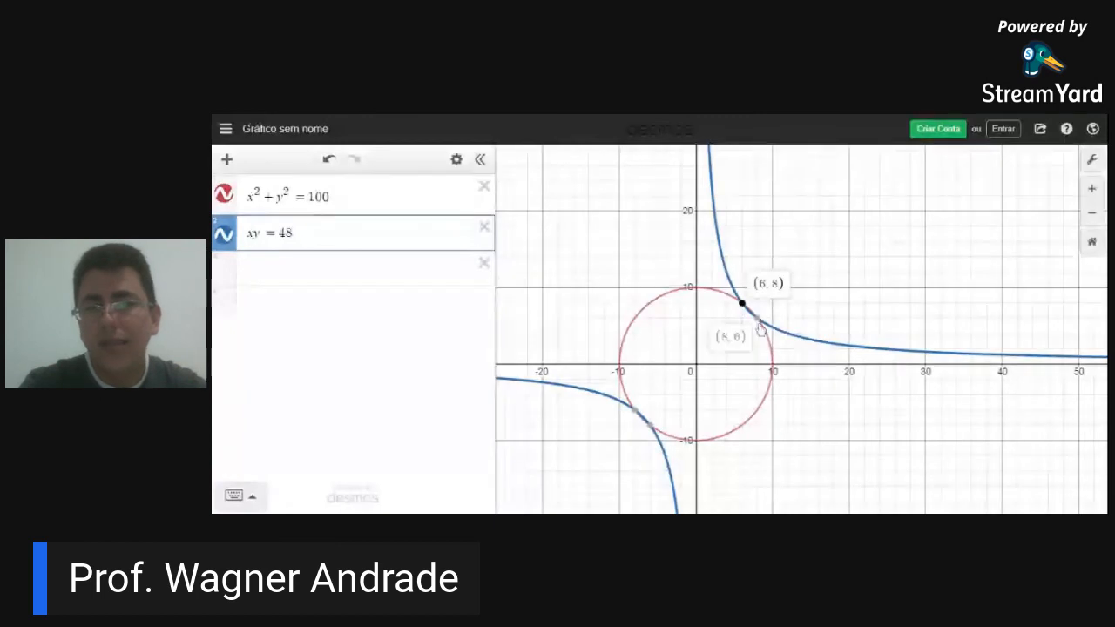
pyautogui.click(758, 319)
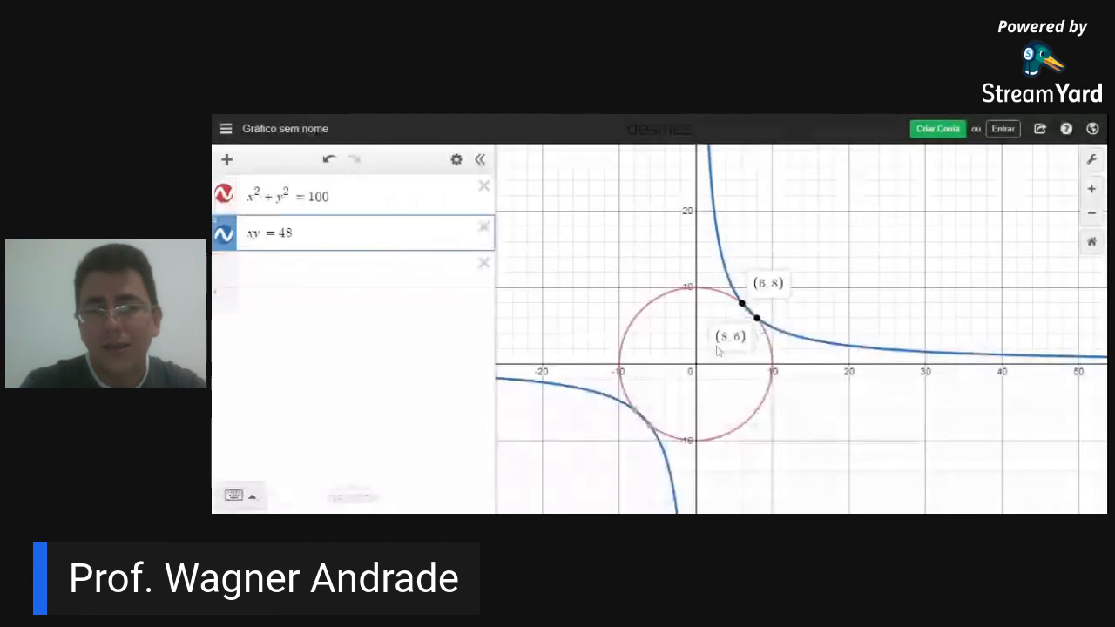
pyautogui.click(636, 409)
pyautogui.click(650, 427)
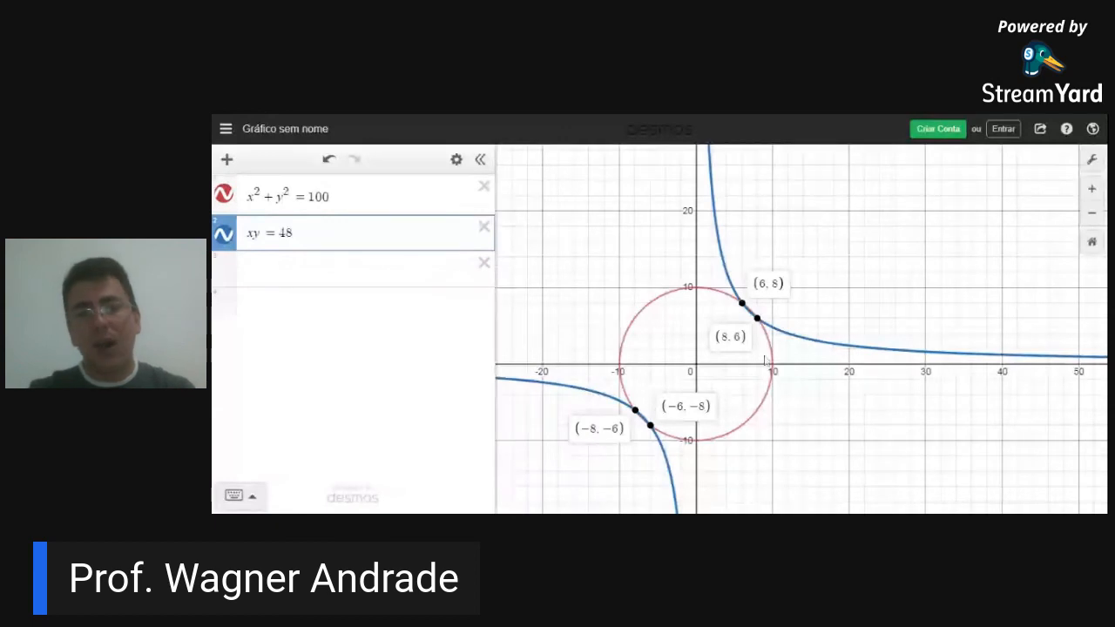
# Step: Clear the point labels, select the circle's curve and display the coordinates of its four intersections with the hyperbola again
pyautogui.click(744, 325)
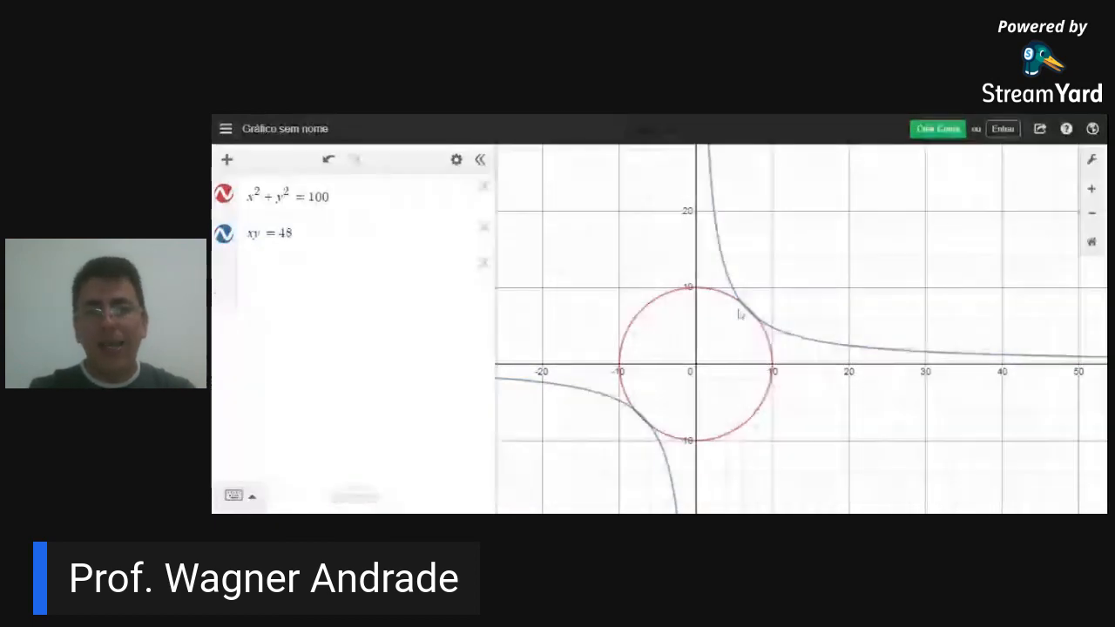
pyautogui.click(748, 307)
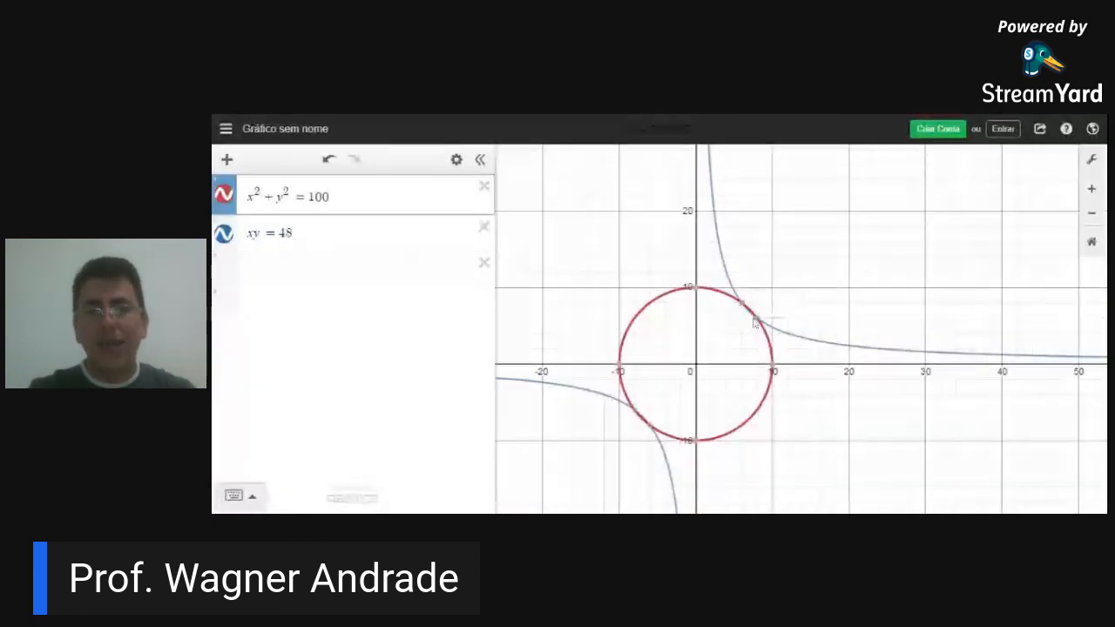
pyautogui.click(757, 319)
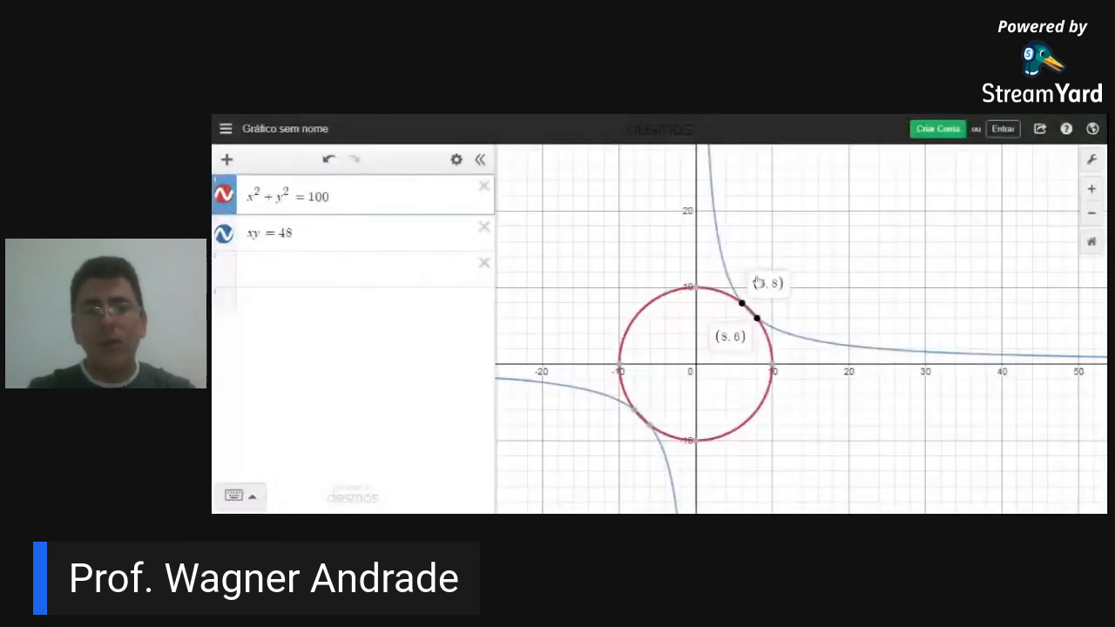
pyautogui.click(649, 429)
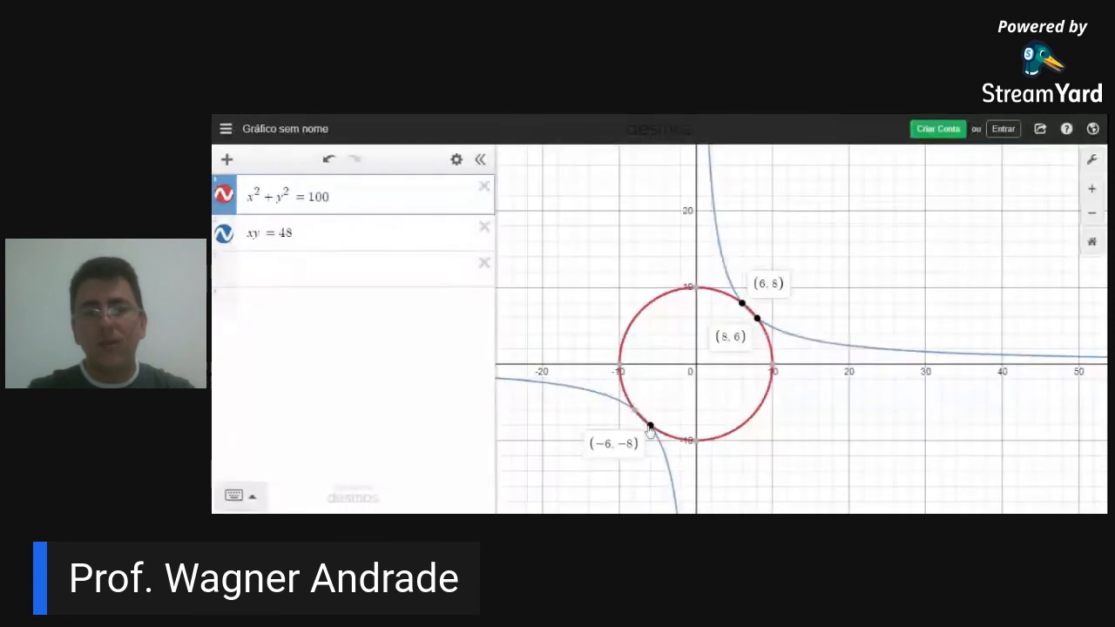
pyautogui.click(635, 411)
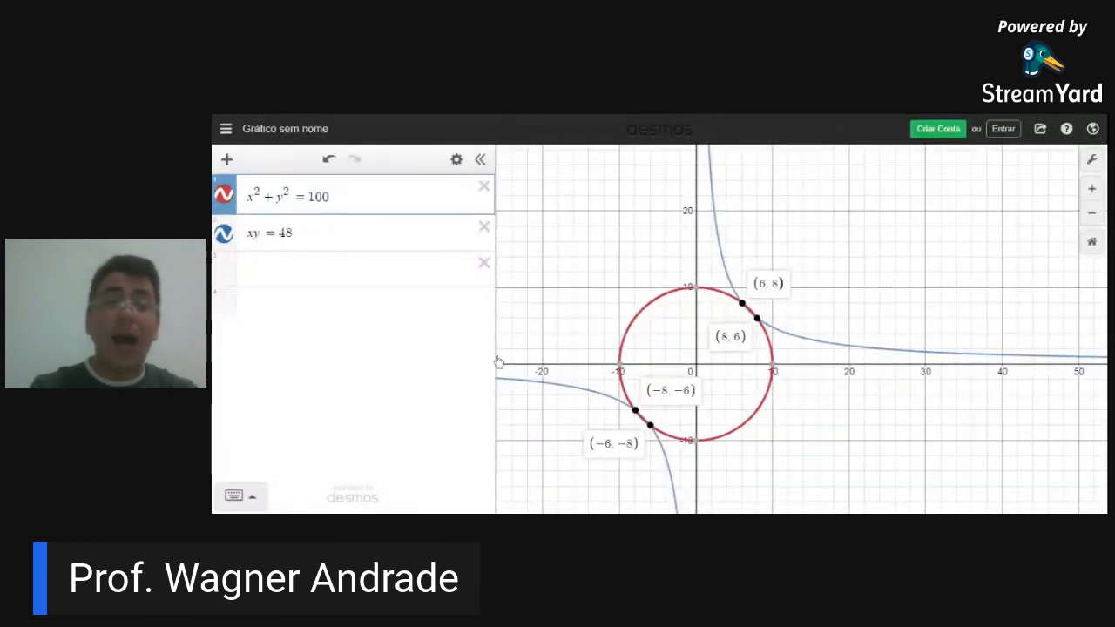